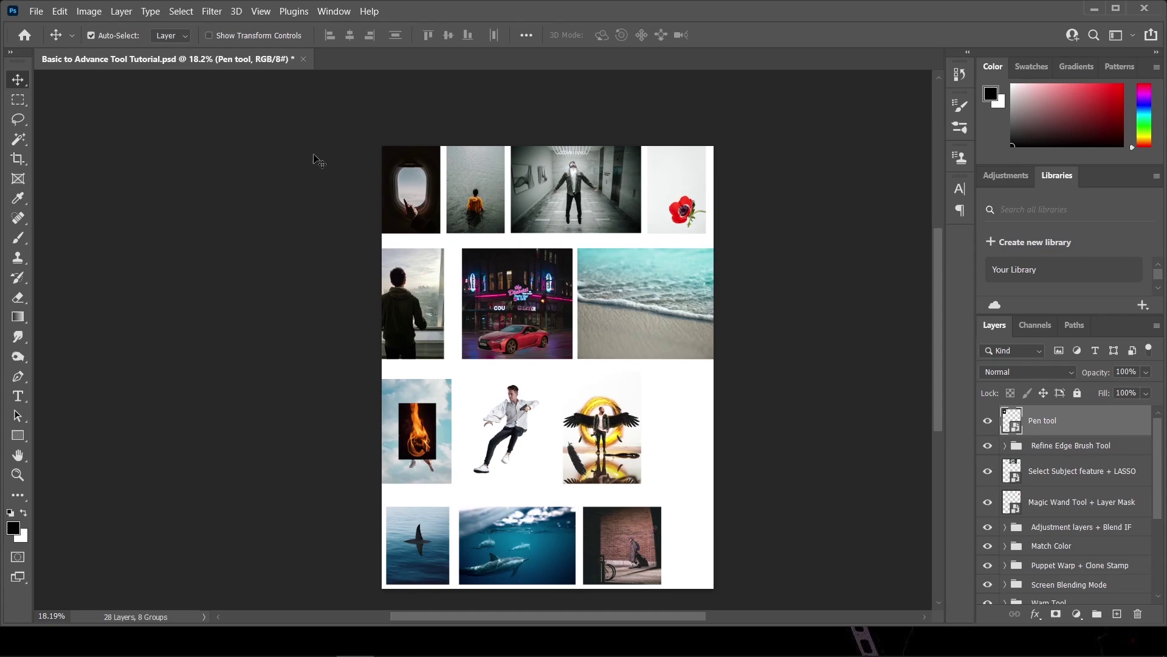
- Draw a closed Pen tool path following the airplane window's upper-left curve and top edge, cutting back diagonally across the glass
scroll(394, 170, "up", 9)
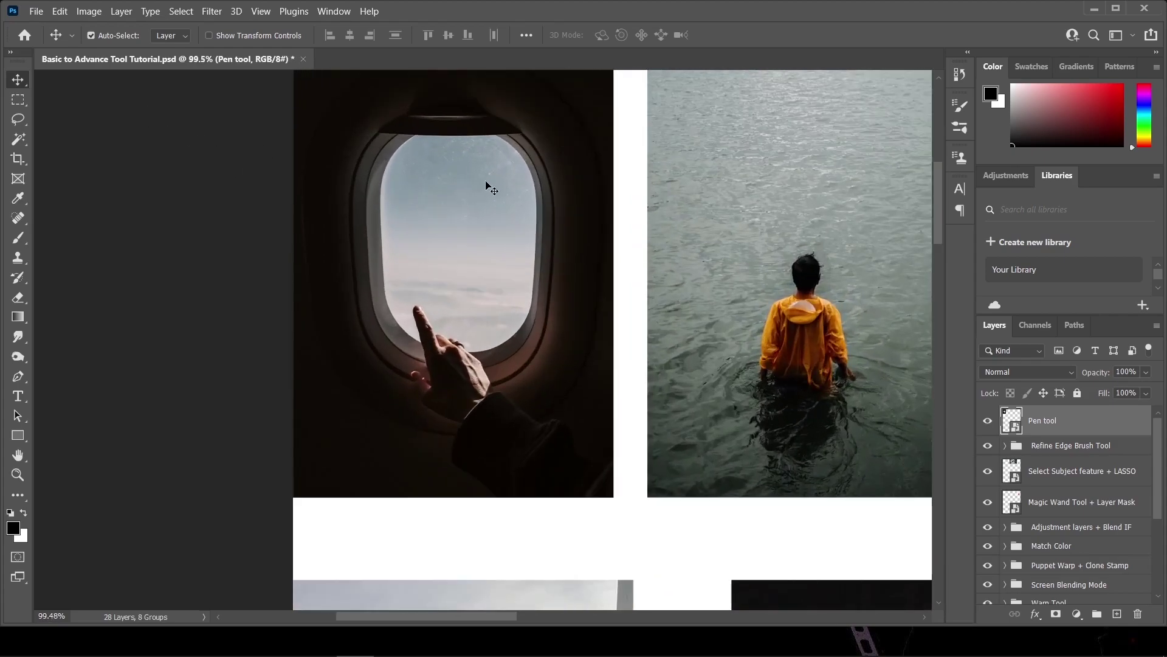
left_click_drag(506, 150, 561, 214)
scroll(545, 237, "up", 2)
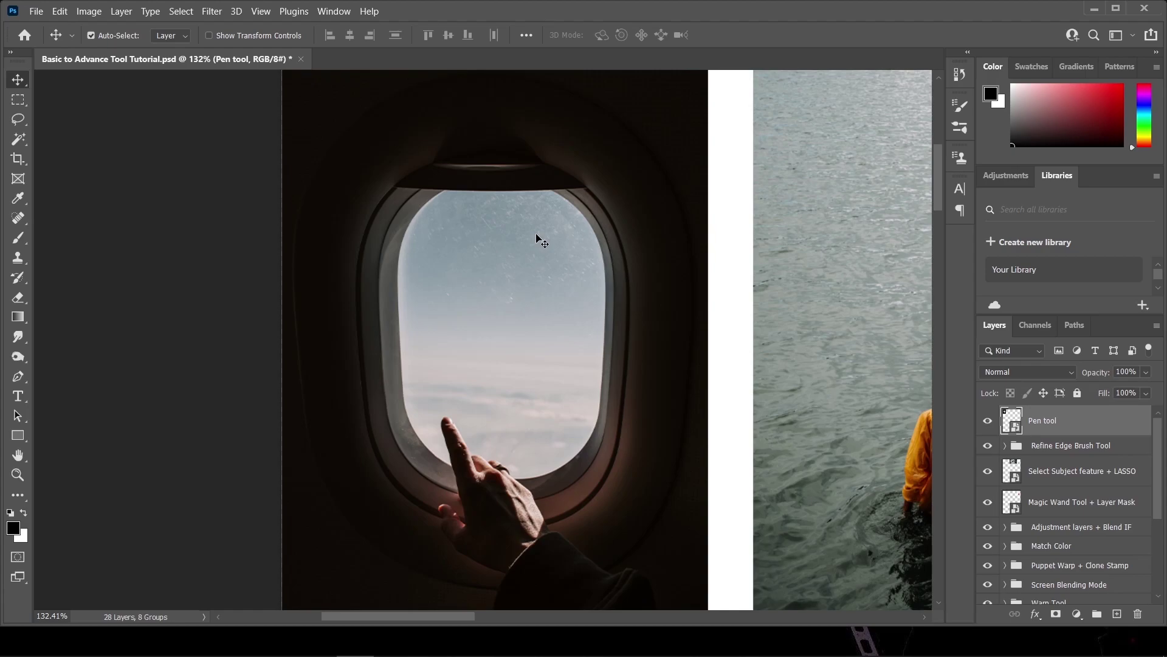
key("p")
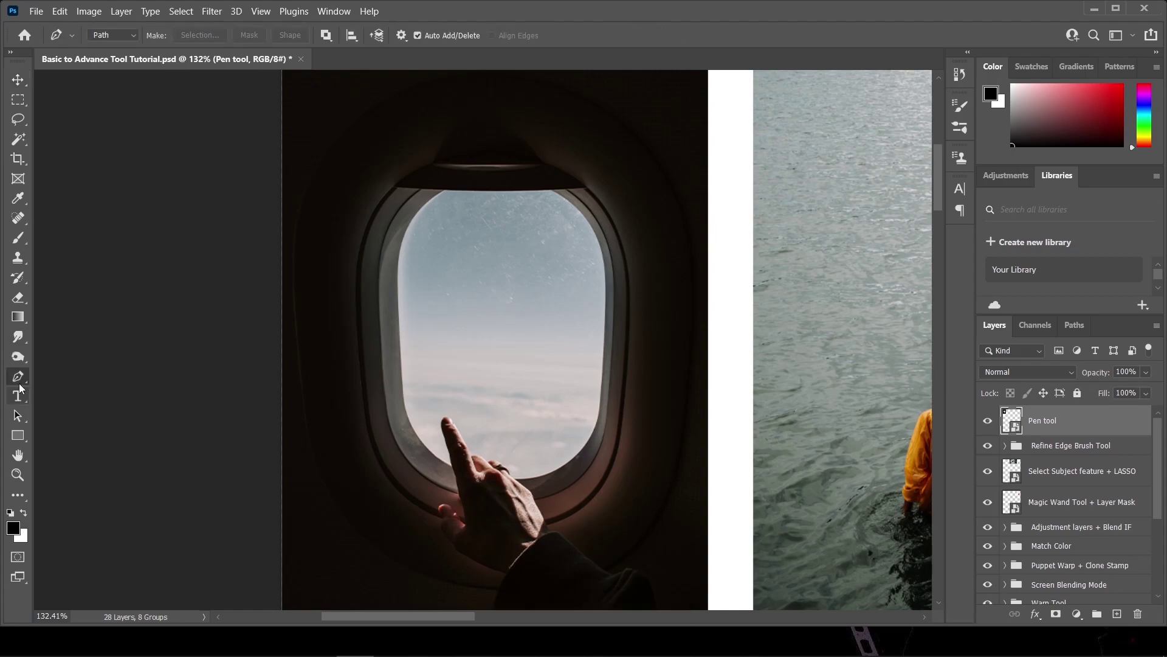
scroll(504, 193, "up", 6)
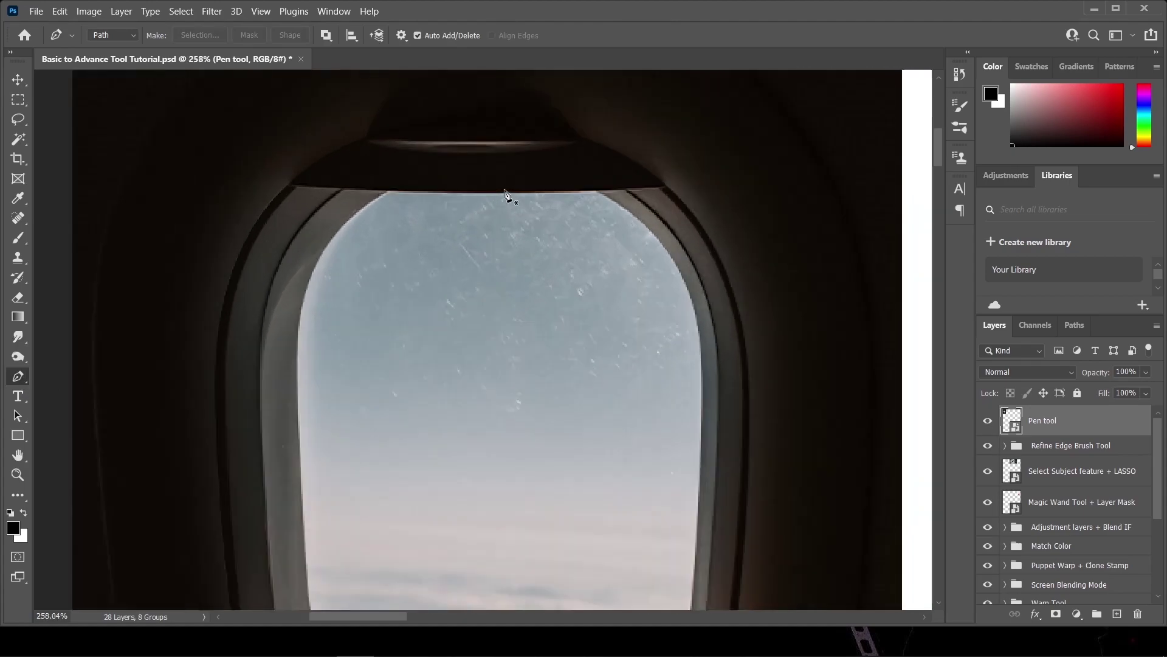
scroll(316, 283, "up", 3)
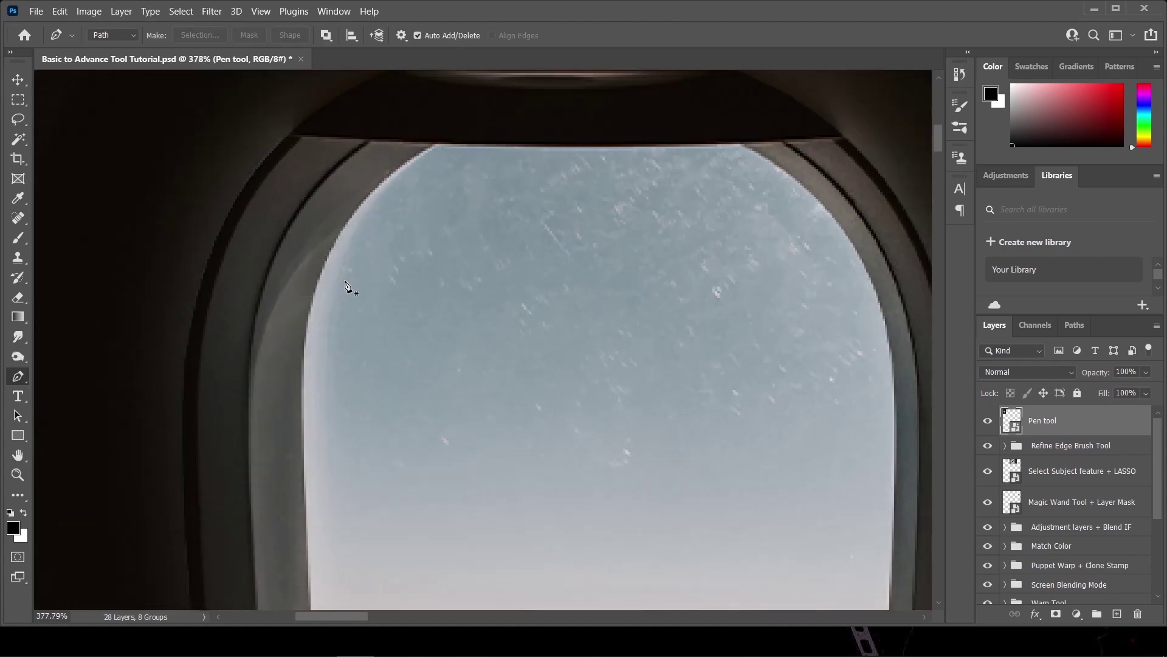
left_click(301, 363)
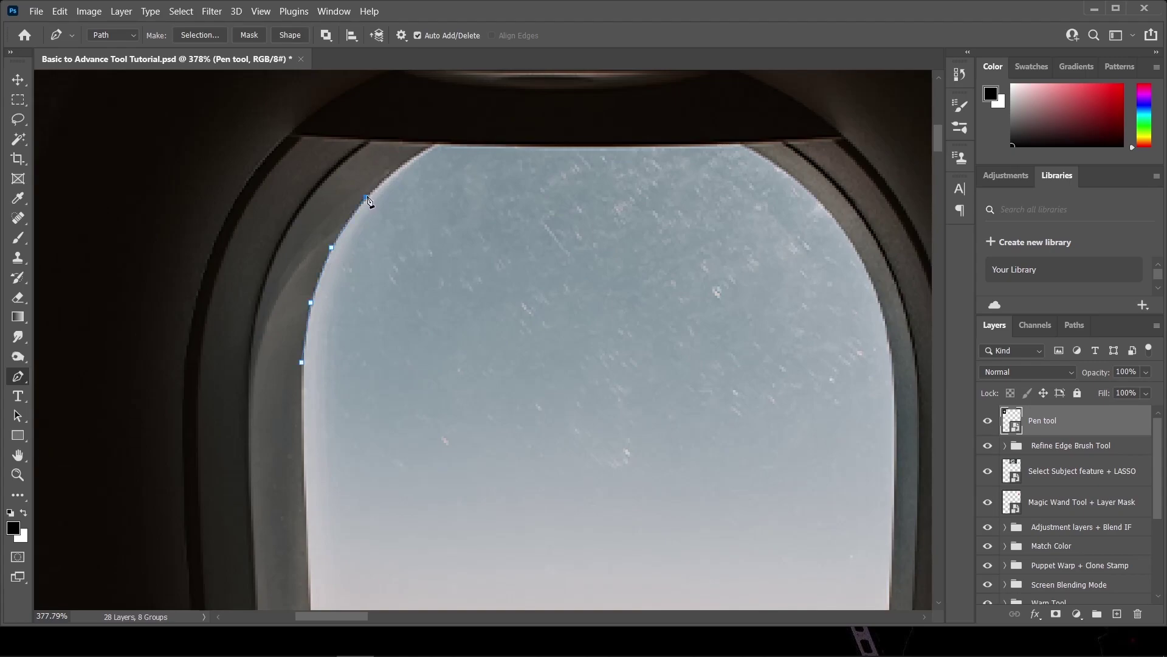
mouse_move(395, 172)
left_mouse_down()
mouse_move(383, 176)
mouse_move(394, 177)
mouse_move(370, 156)
mouse_move(390, 177)
left_mouse_up()
left_click(628, 145)
left_click(302, 363)
- Convert the closed window path into a new selection with a 0-pixel feather radius
right_click(500, 235)
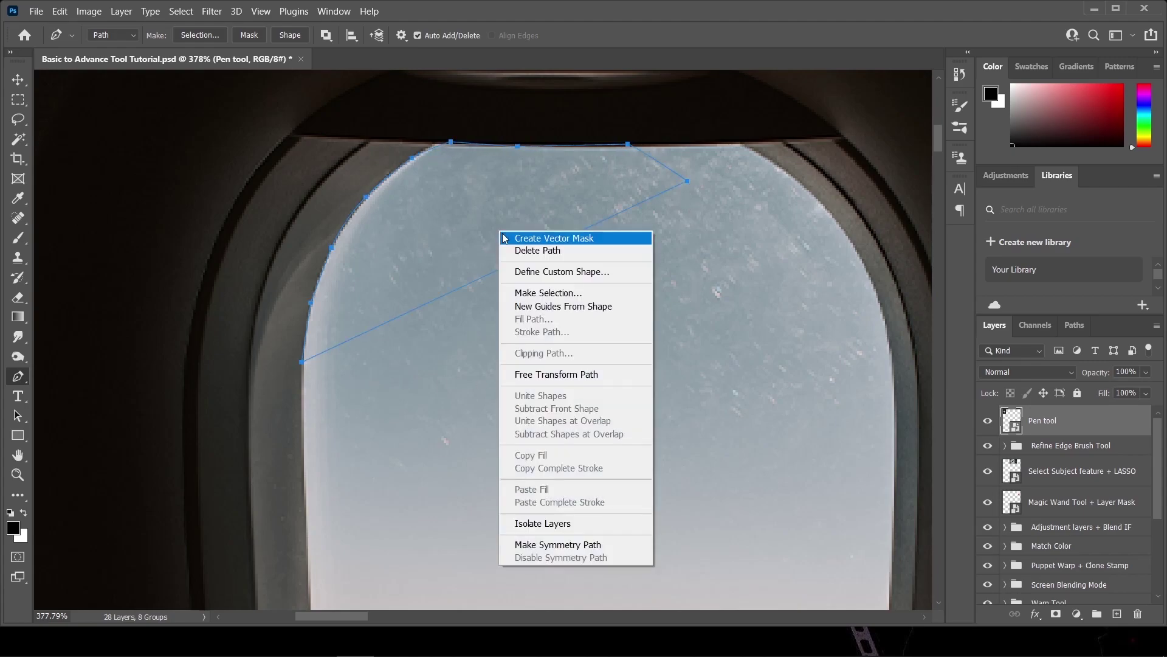
left_click(558, 292)
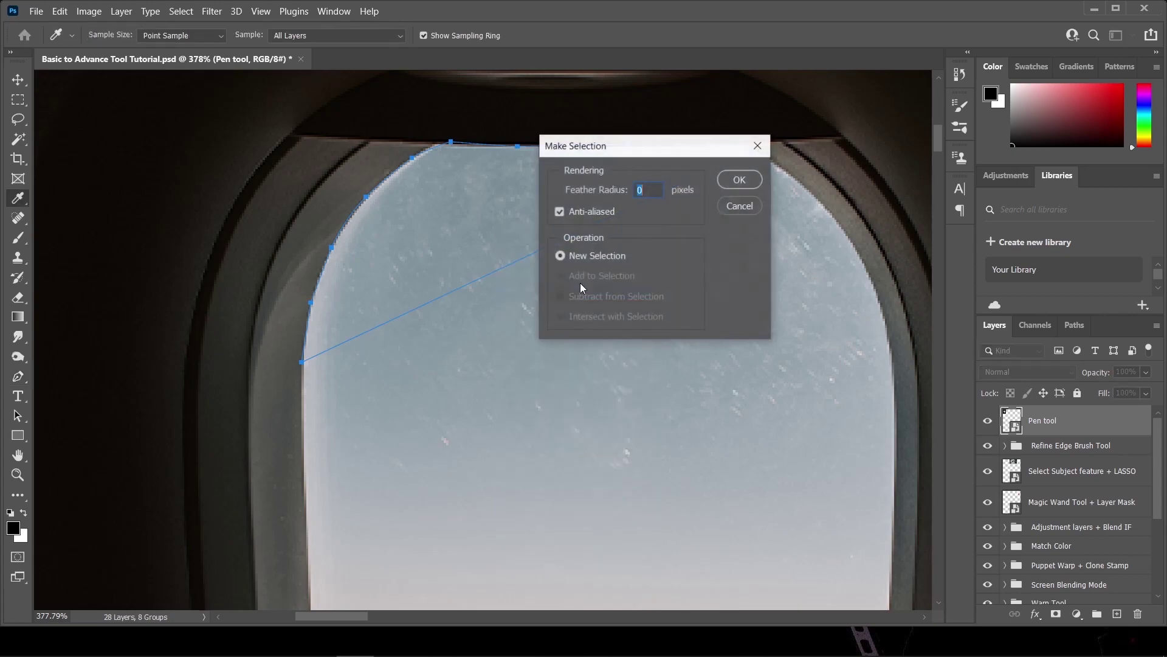
left_click(740, 180)
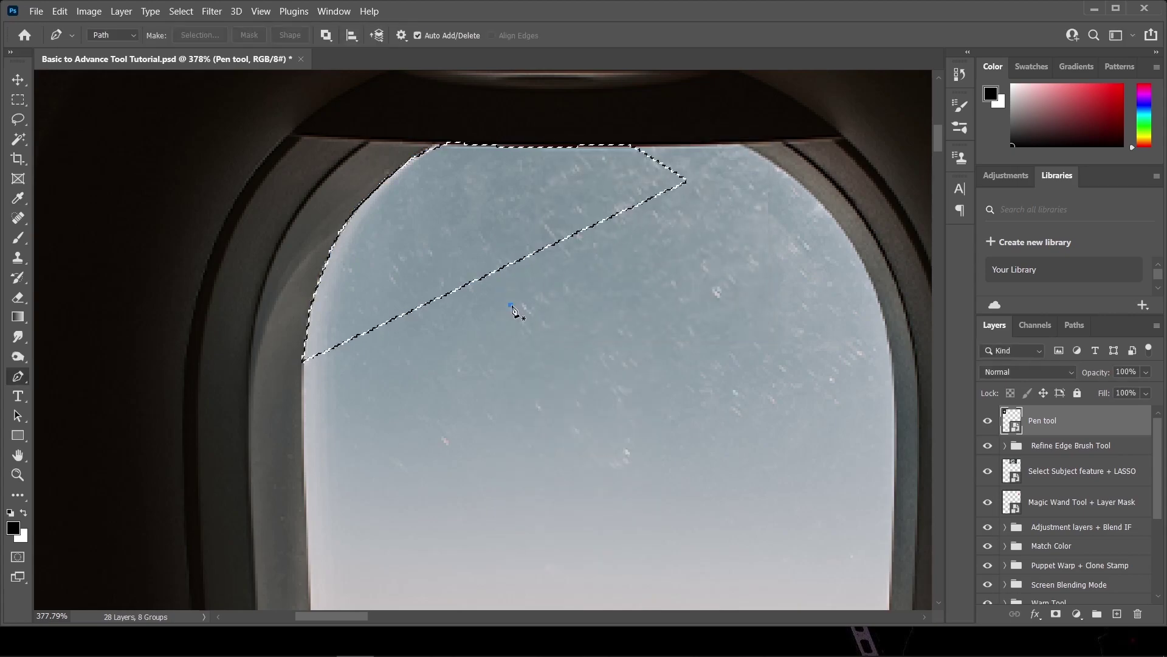
- Draw a small four-sided pen path across the selection's diagonal edge and add it to the selection
left_click(476, 245)
left_click(552, 211)
left_click(578, 281)
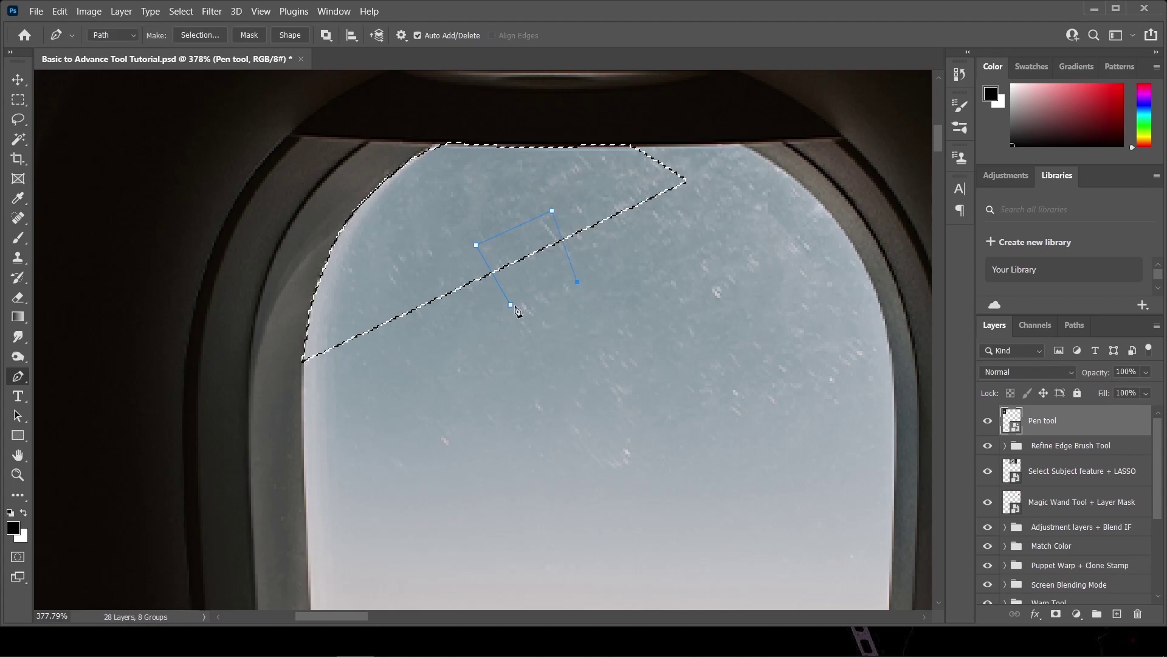
left_click(510, 305)
right_click(537, 262)
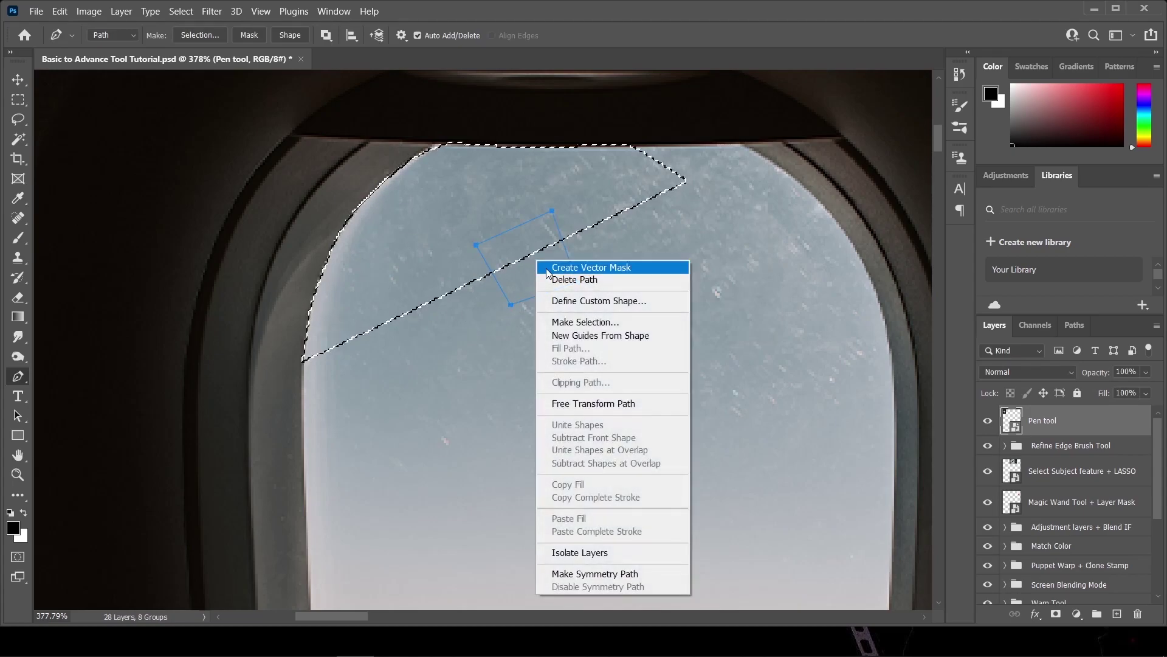
left_click(595, 319)
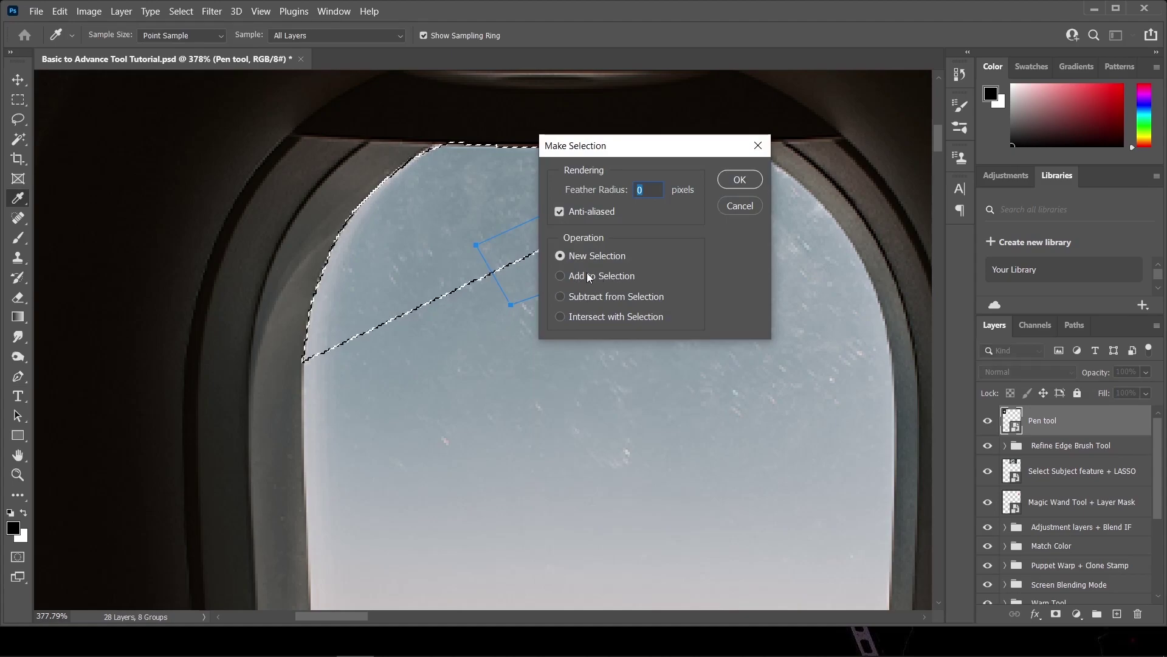
left_click(567, 275)
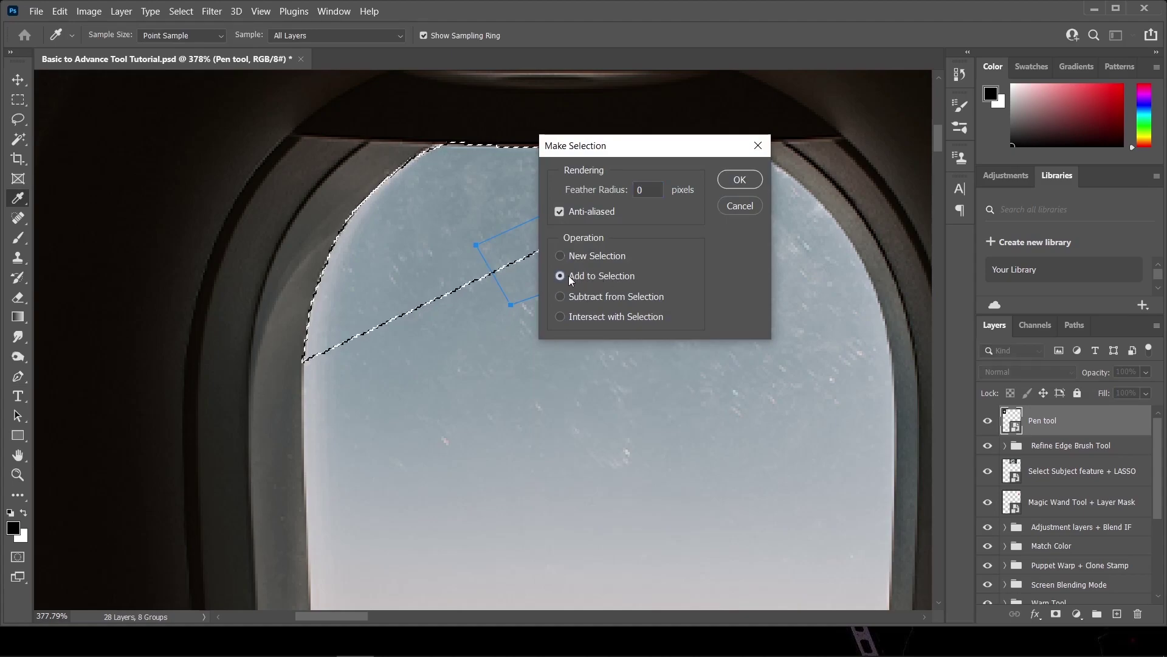
left_click(740, 180)
- Draw another four-sided pen path across the diagonal edge nearer the window frame and subtract it from the selection
left_click_drag(510, 319, 634, 344)
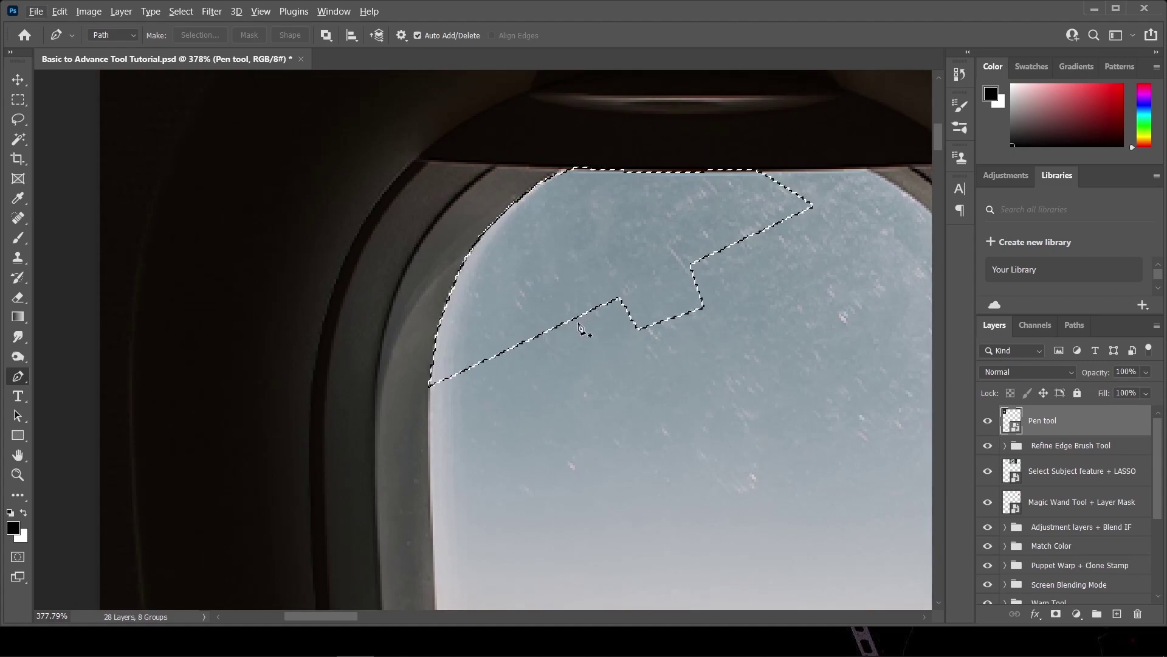
left_click(529, 367)
left_click(504, 302)
left_click(561, 285)
left_click(583, 365)
left_click(529, 367)
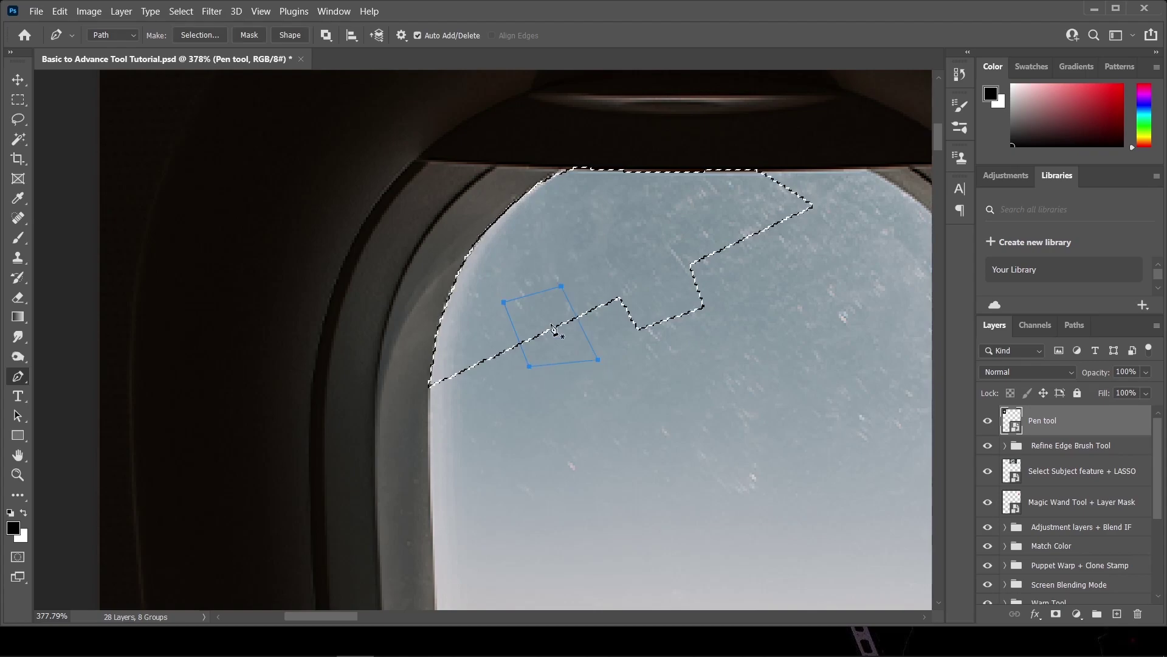
right_click(553, 324)
left_click(602, 384)
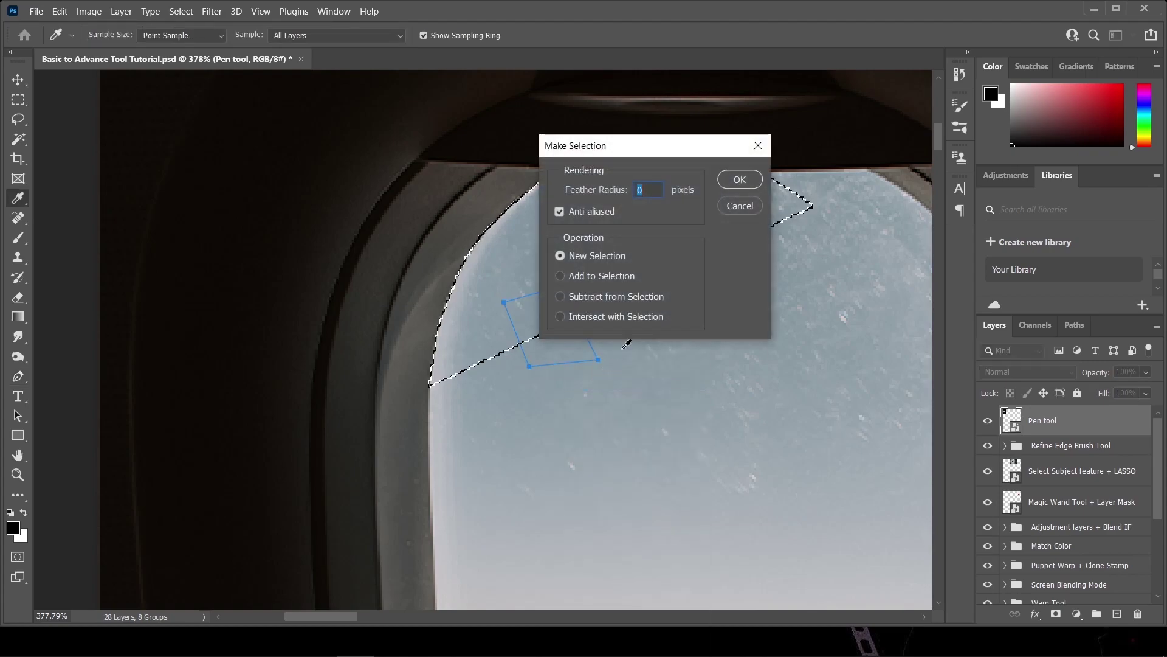
left_click(561, 296)
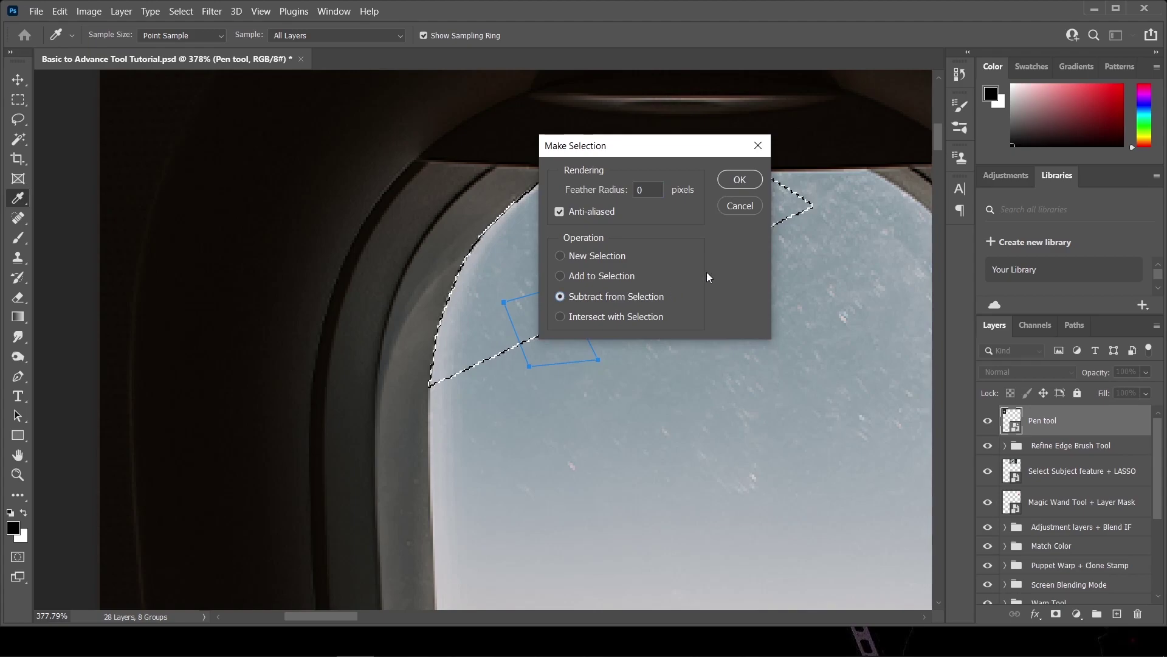
left_click(742, 187)
- Copy the selected glass area to a new layer and check the cutout by temporarily hiding the Pen tool layer
scroll(690, 383, "down", 5)
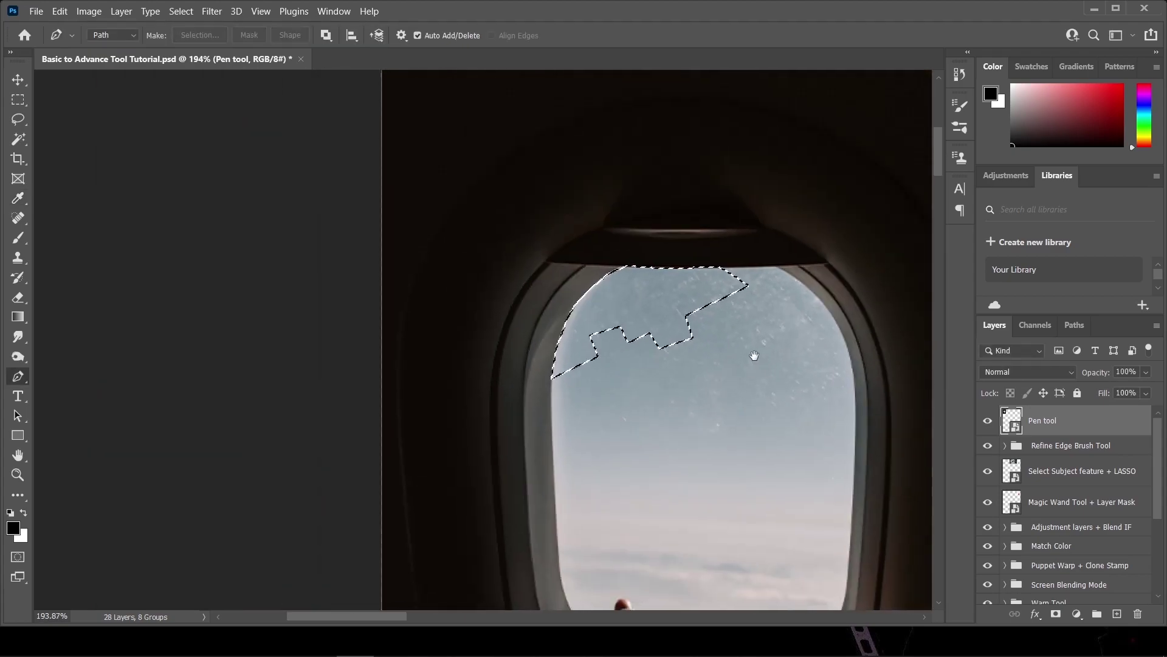
scroll(393, 288, "up", 3)
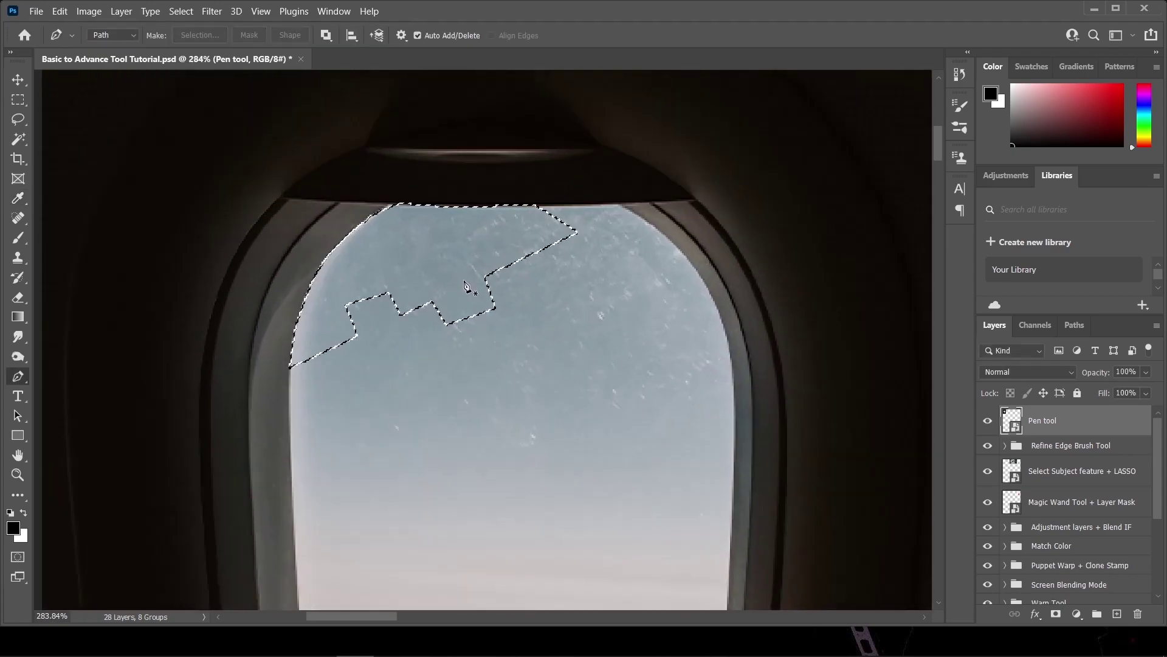
key("ctrl+j")
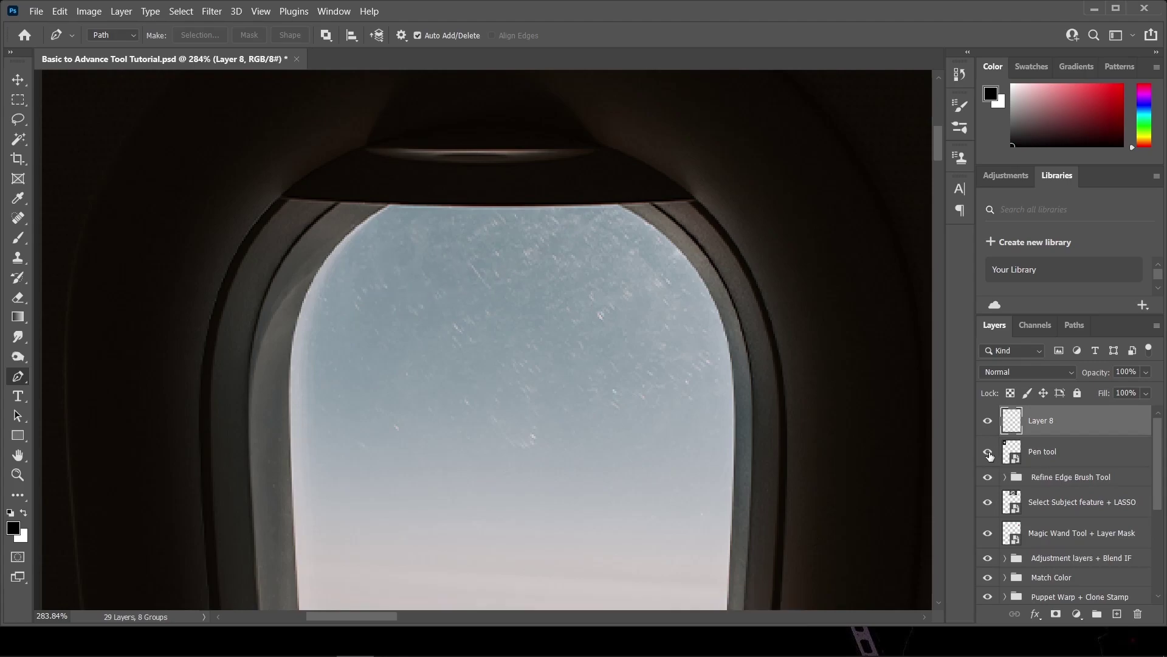
left_click(987, 451)
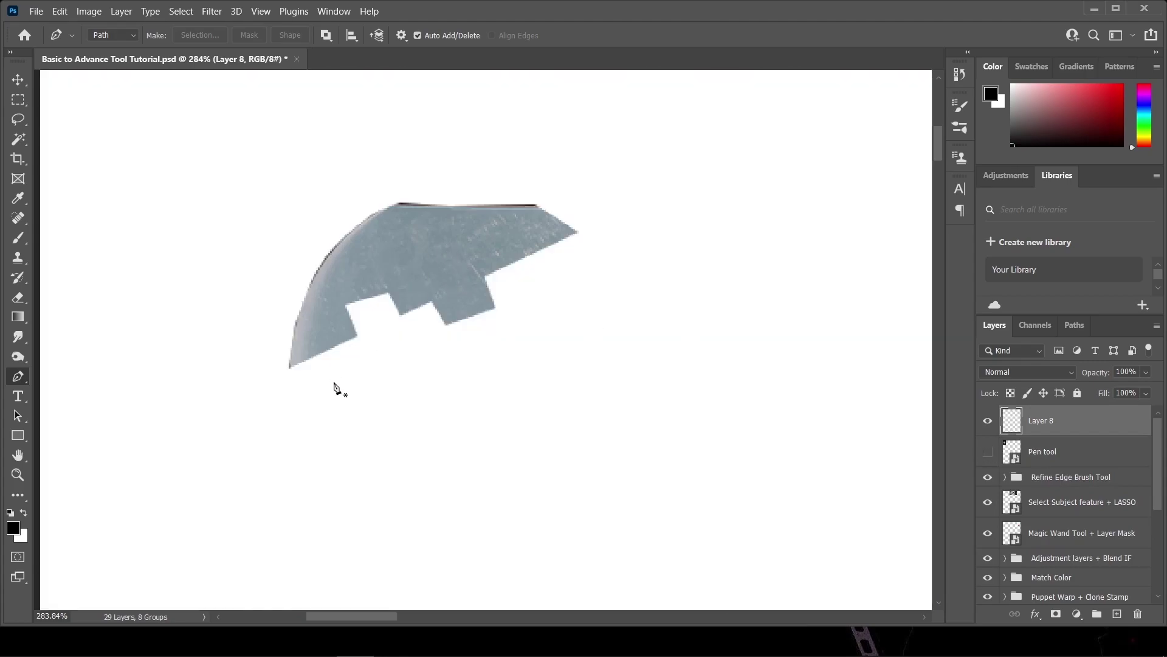
left_click(987, 451)
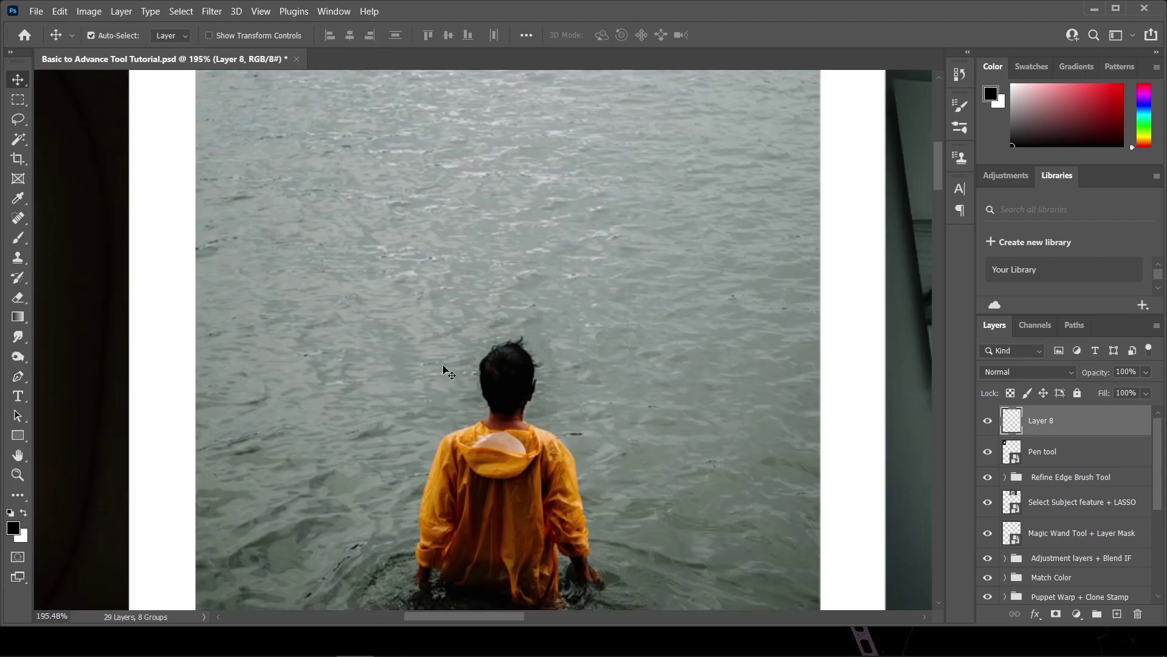
- Expand the Refine Edge Brush Tool group and hide its Layer 0 to isolate the man in the yellow raincoat
scroll(443, 365, "down", 1)
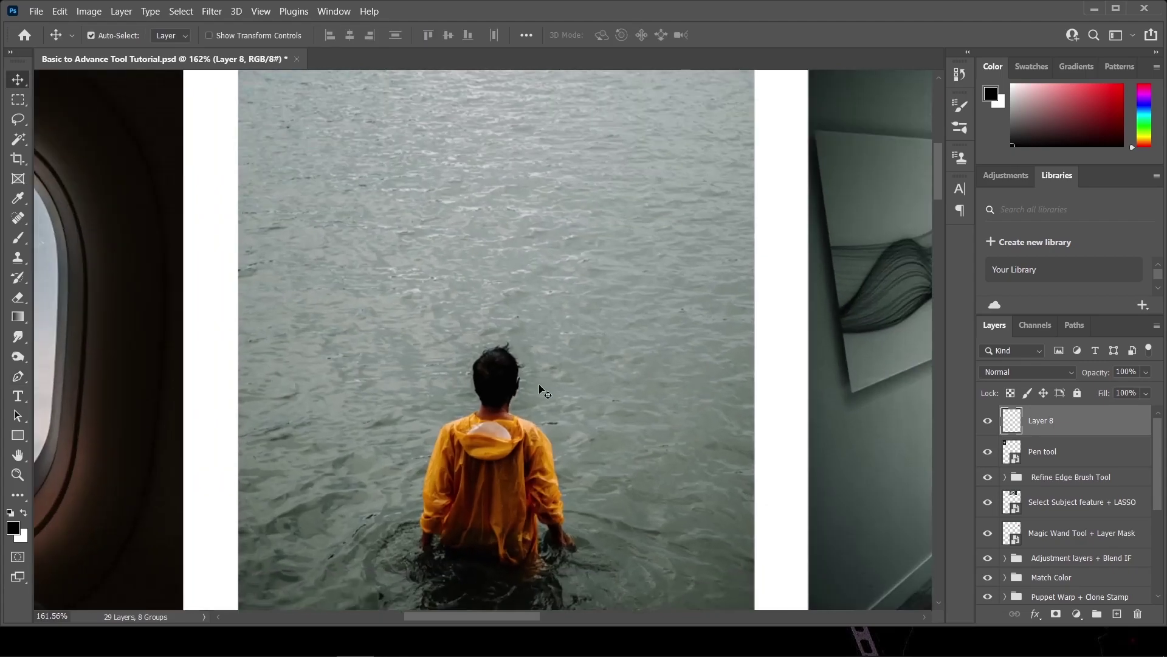
scroll(510, 404, "up", 1)
left_click(1047, 456)
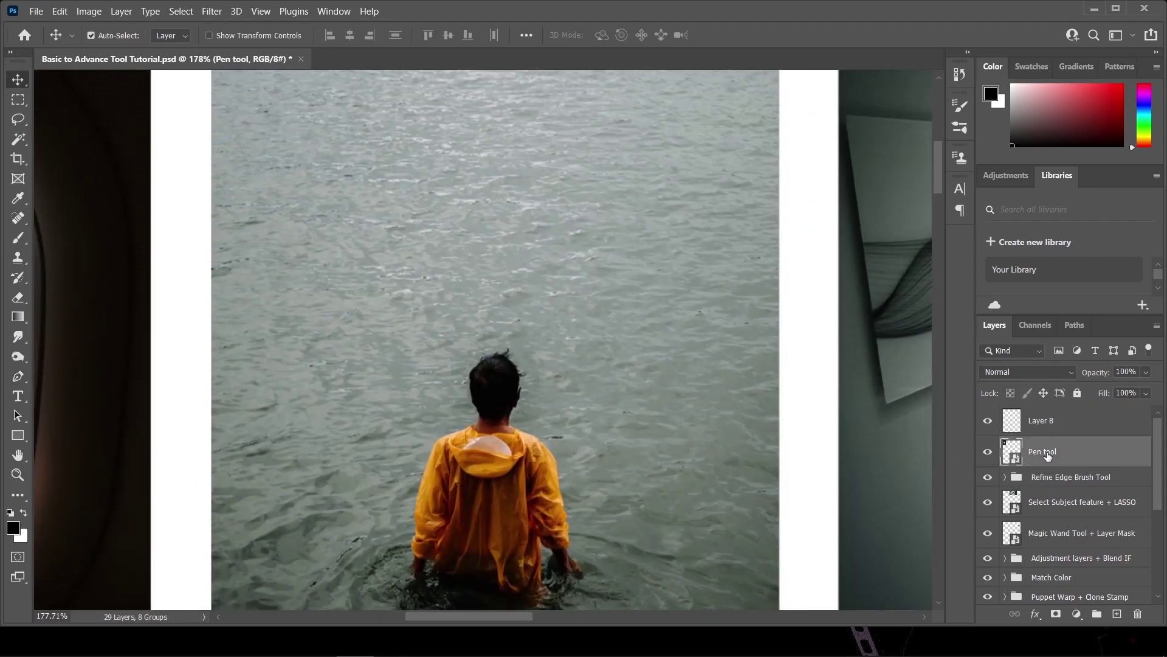
left_click(1057, 477)
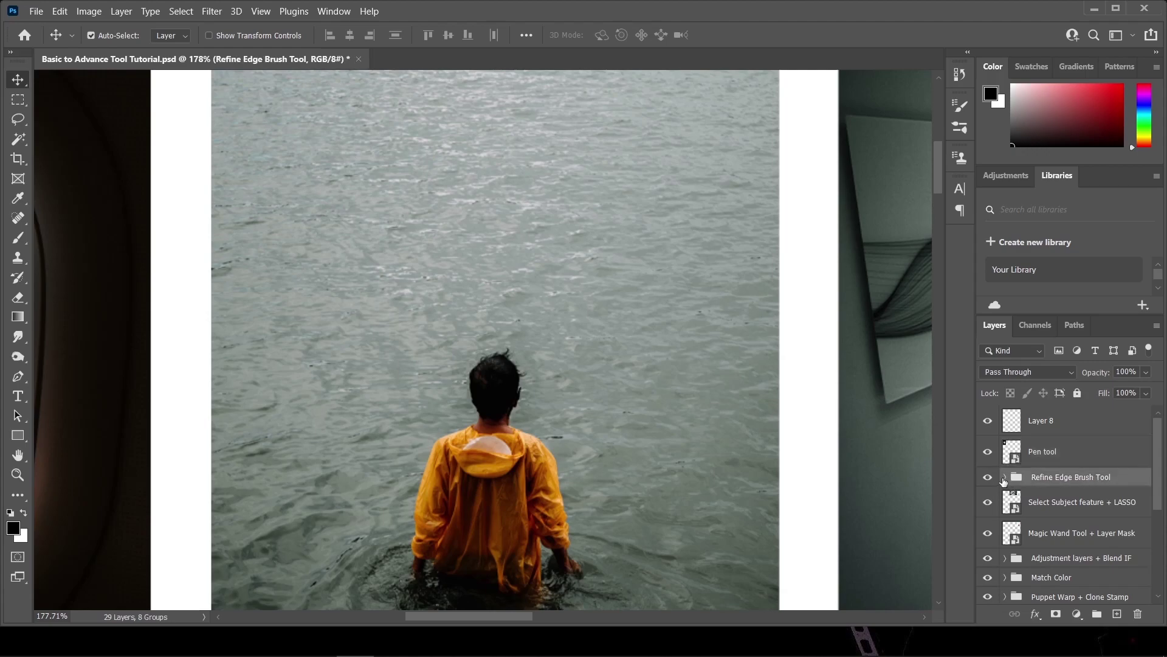
left_click(1004, 478)
scroll(522, 427, "down", 2)
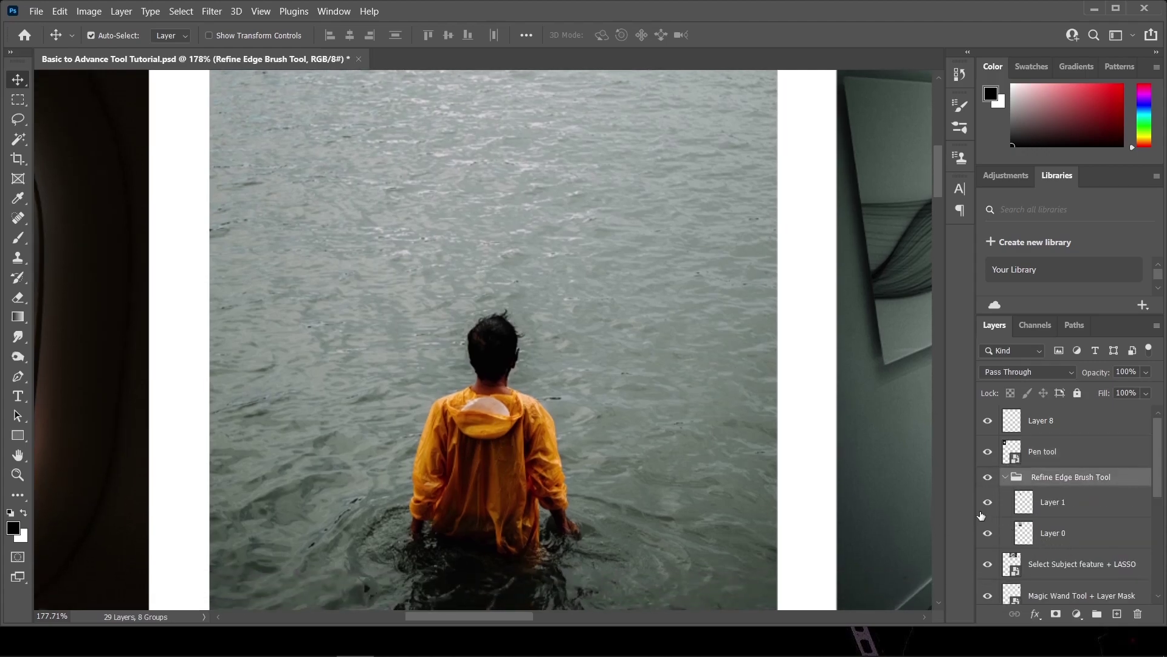
left_click(987, 533)
- Load the outline of Layer 1's raincoat man as a selection and open it in Select and Mask
scroll(269, 254, "up", 3)
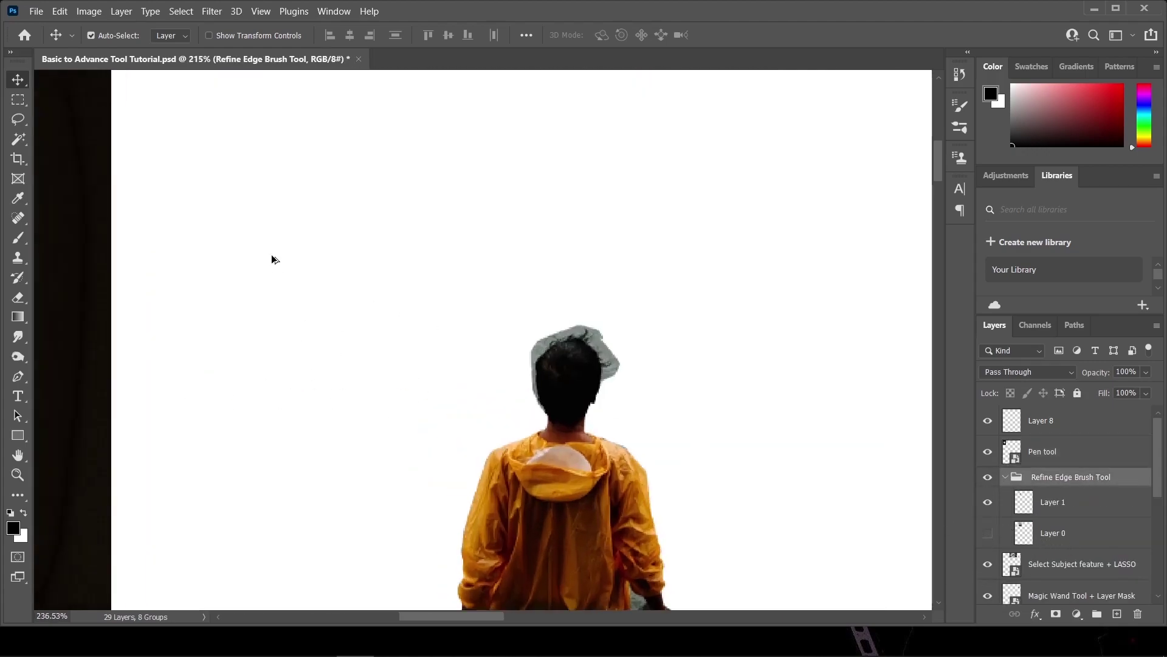
scroll(486, 346, "up", 2)
left_click_drag(596, 372, 581, 345)
scroll(594, 353, "down", 4)
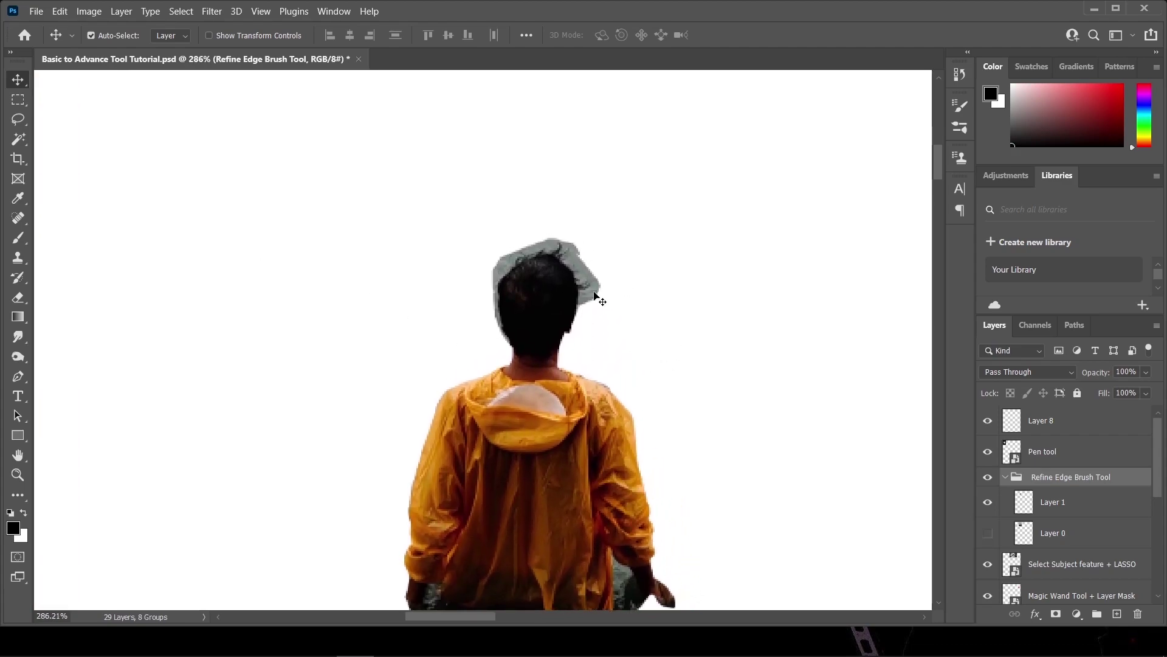
scroll(566, 246, "up", 2)
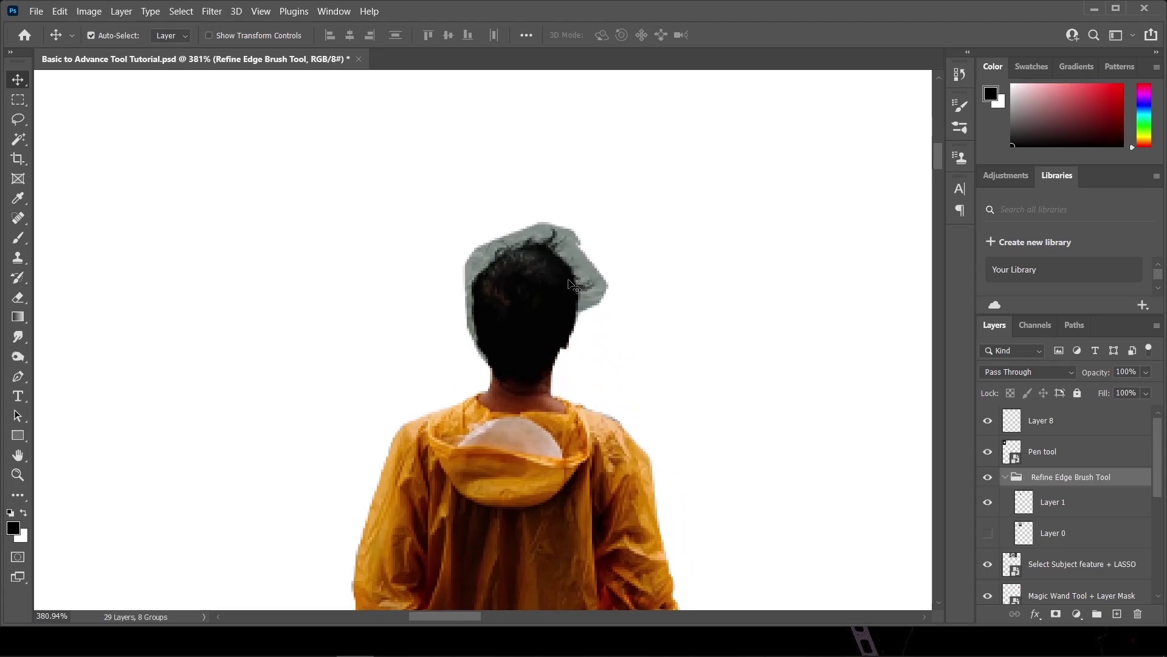
left_click(1076, 509)
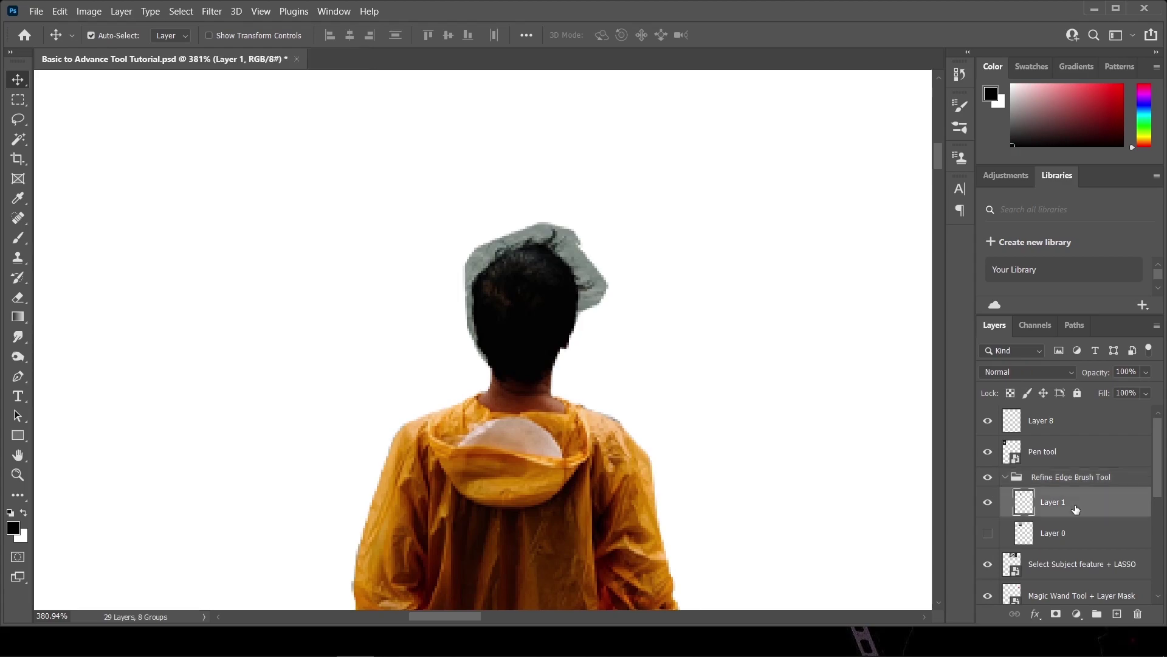
left_click(1024, 505, "ctrl")
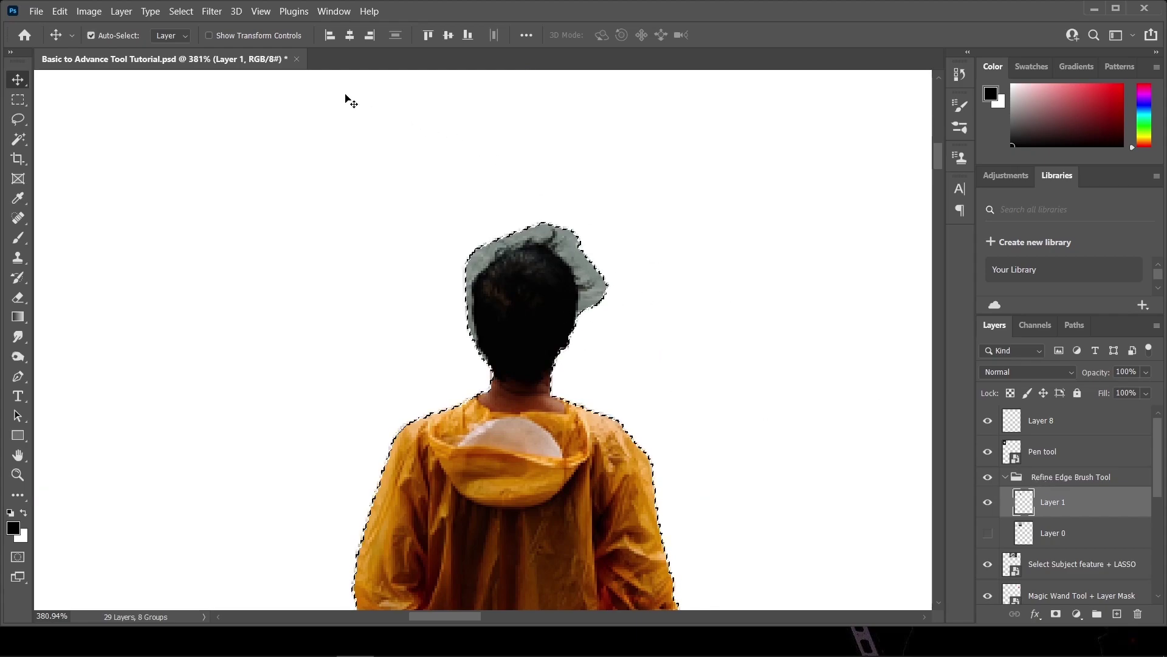
left_click(176, 11)
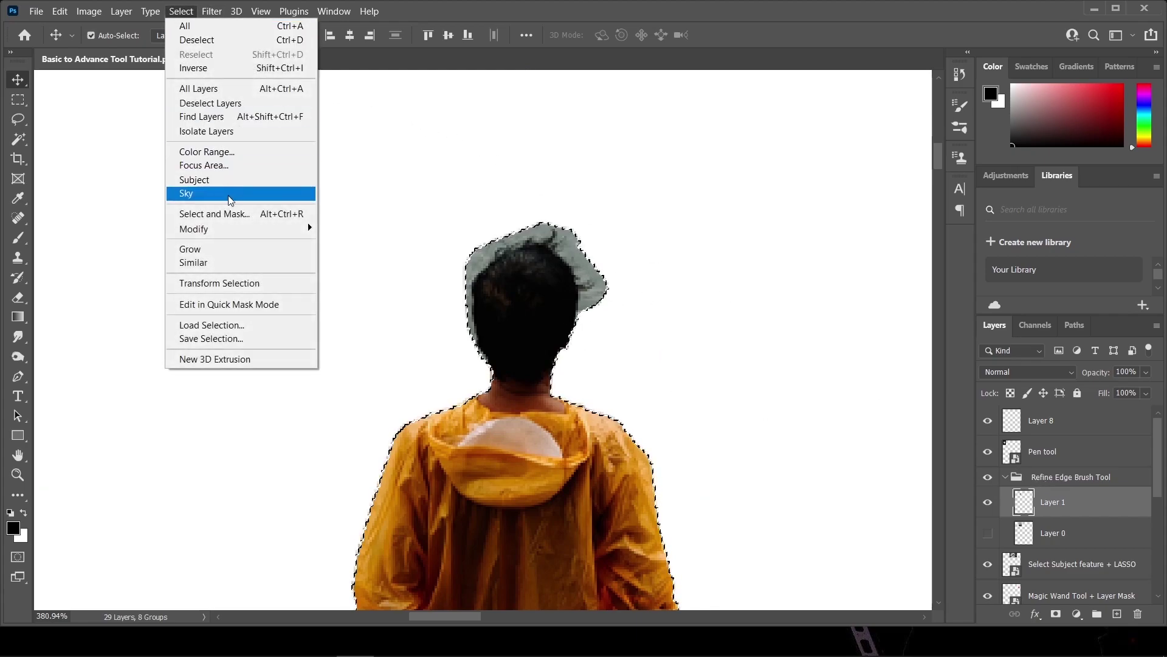
left_click(232, 214)
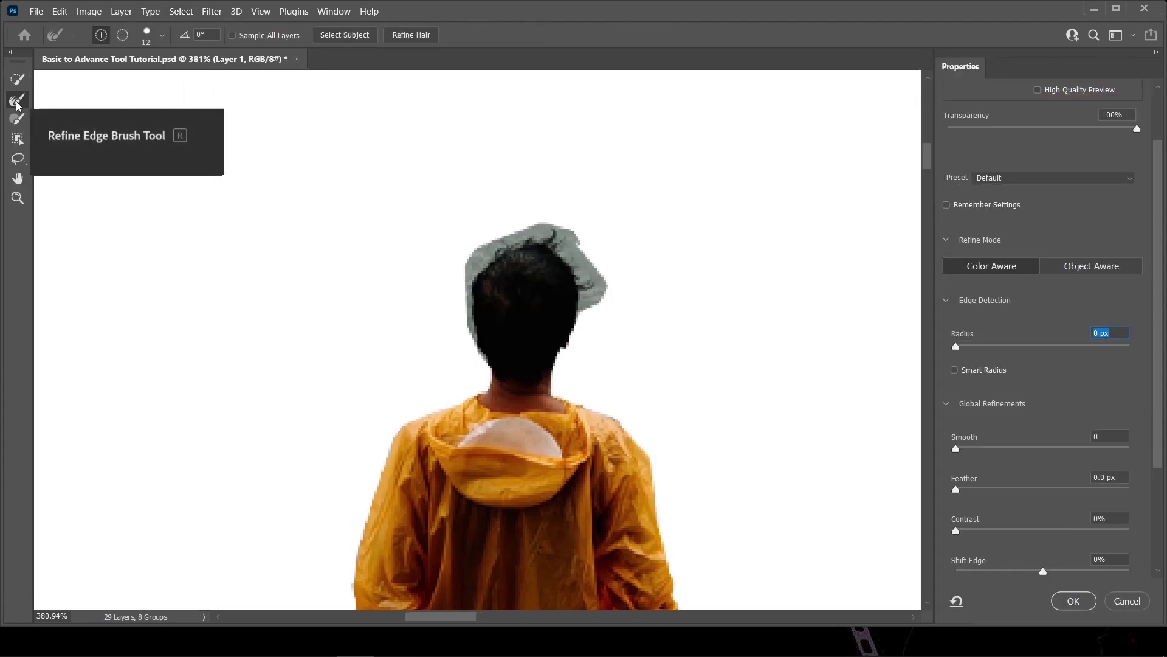
- Brush around the man's hair edges with the Refine Edge Brush and set the selection's Contrast to 21%
mouse_move(473, 346)
left_mouse_down()
mouse_move(466, 300)
mouse_move(480, 250)
mouse_move(536, 235)
mouse_move(578, 245)
mouse_move(597, 282)
mouse_move(591, 308)
mouse_move(580, 255)
left_mouse_up()
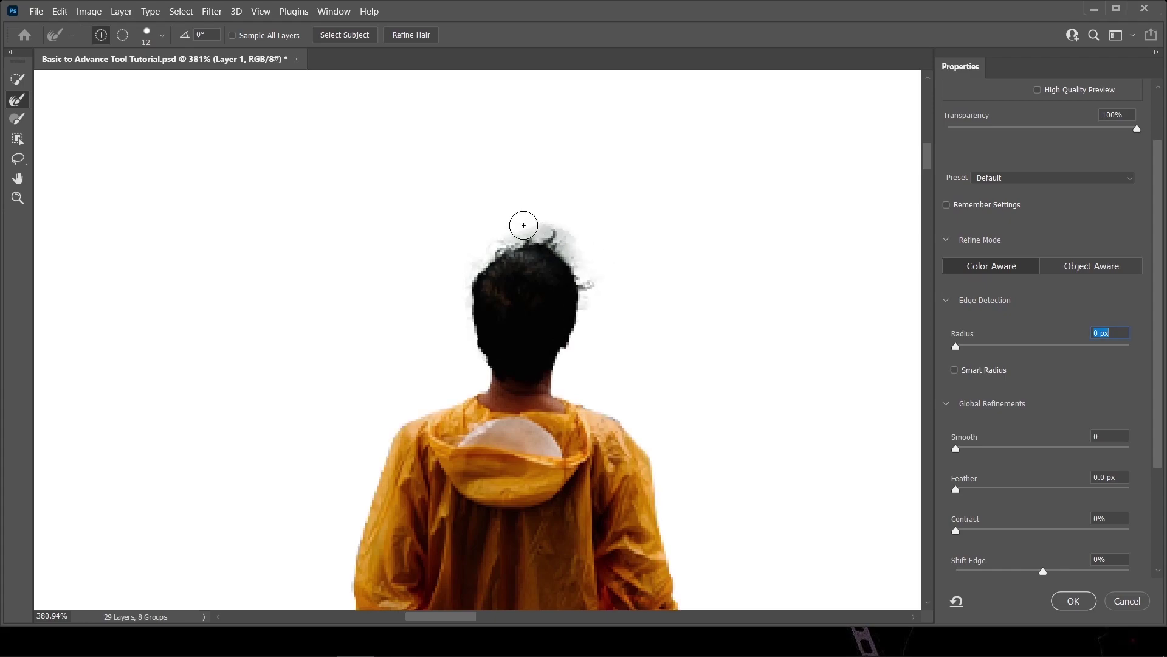
left_click_drag(551, 230, 611, 273)
left_click_drag(967, 534, 992, 534)
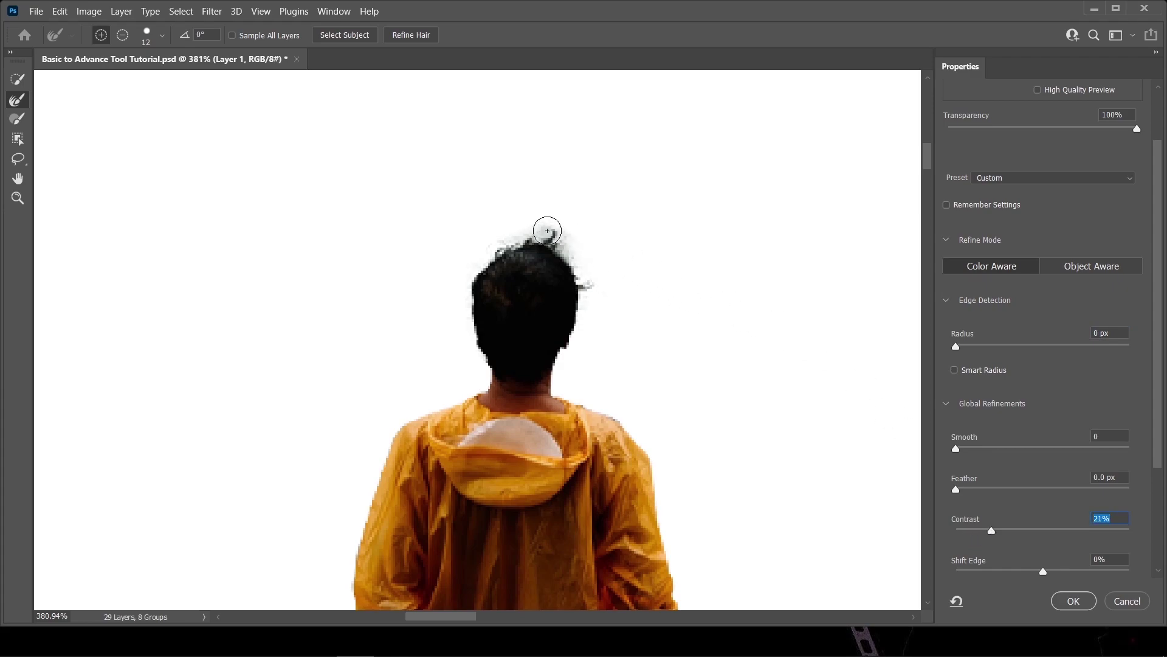
left_click_drag(547, 231, 538, 226)
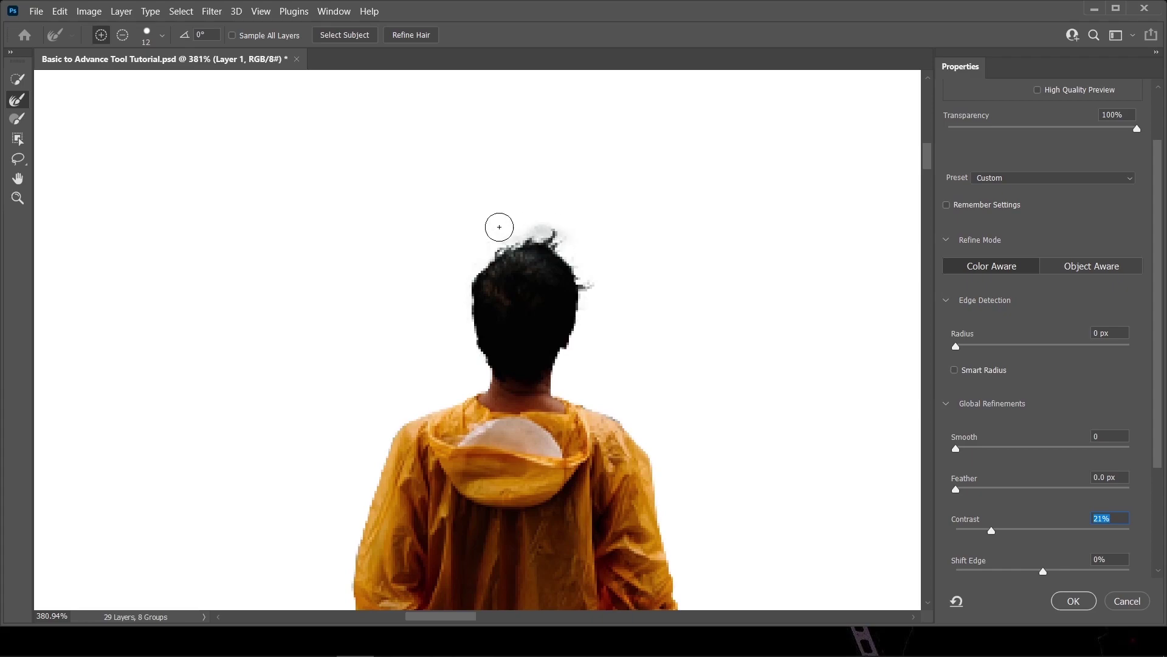
- Raise the edge Contrast further, brush over the hair on top of the head again, and apply the refined selection
left_click_drag(996, 539, 1014, 539)
left_click_drag(533, 224, 548, 228)
left_click(1073, 600)
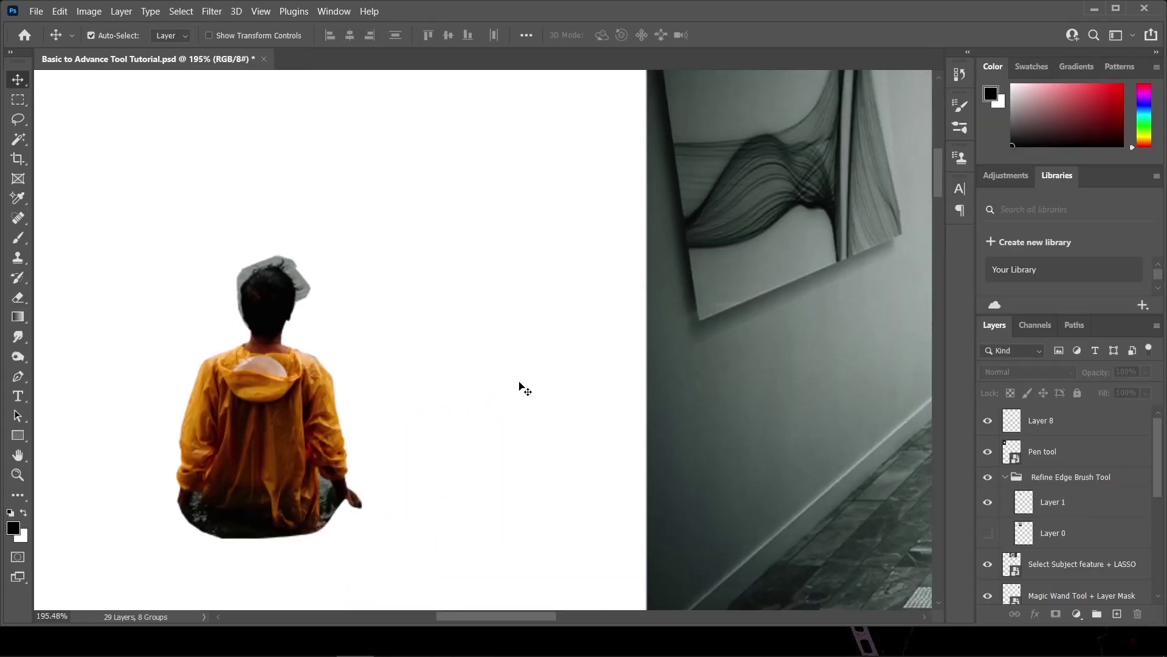
- Select the man with outstretched arms on the Select Subject feature + LASSO layer using the Select Subject command
left_click_drag(851, 370, 388, 362)
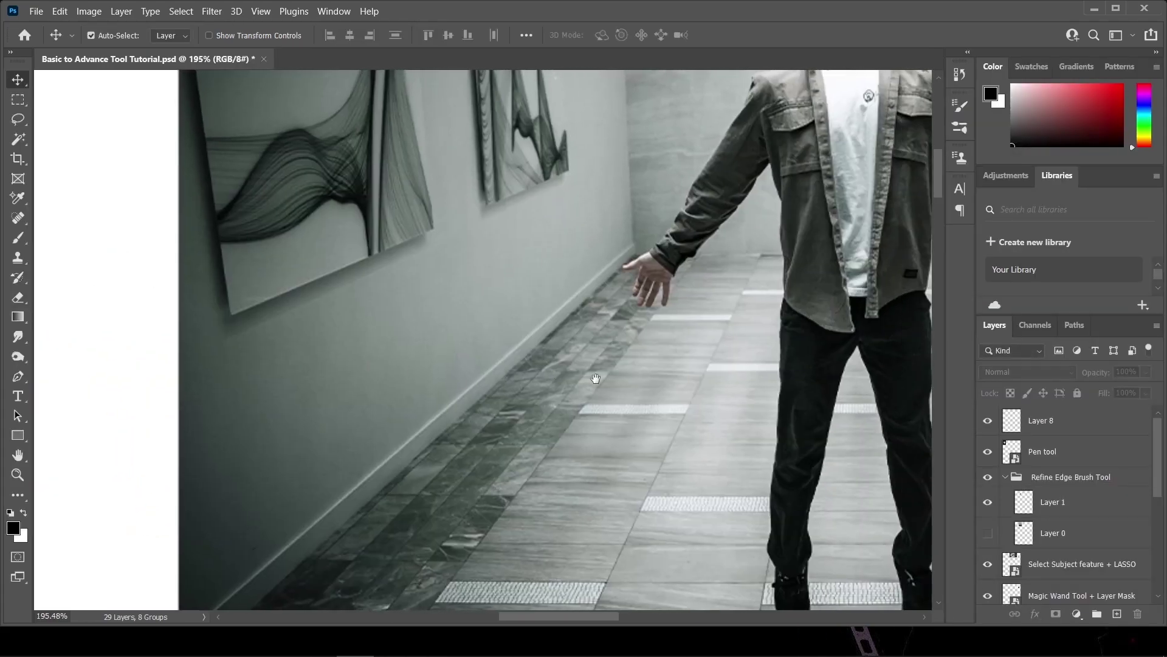
left_click_drag(793, 260, 553, 379)
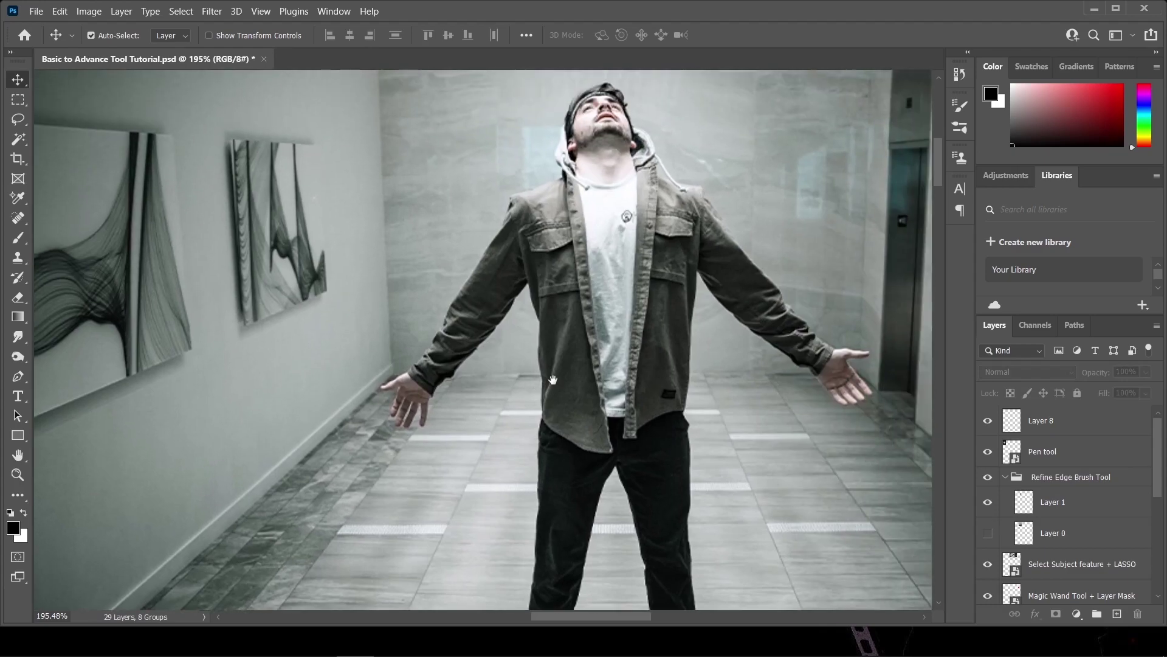
scroll(552, 380, "down", 2)
scroll(608, 453, "down", 2)
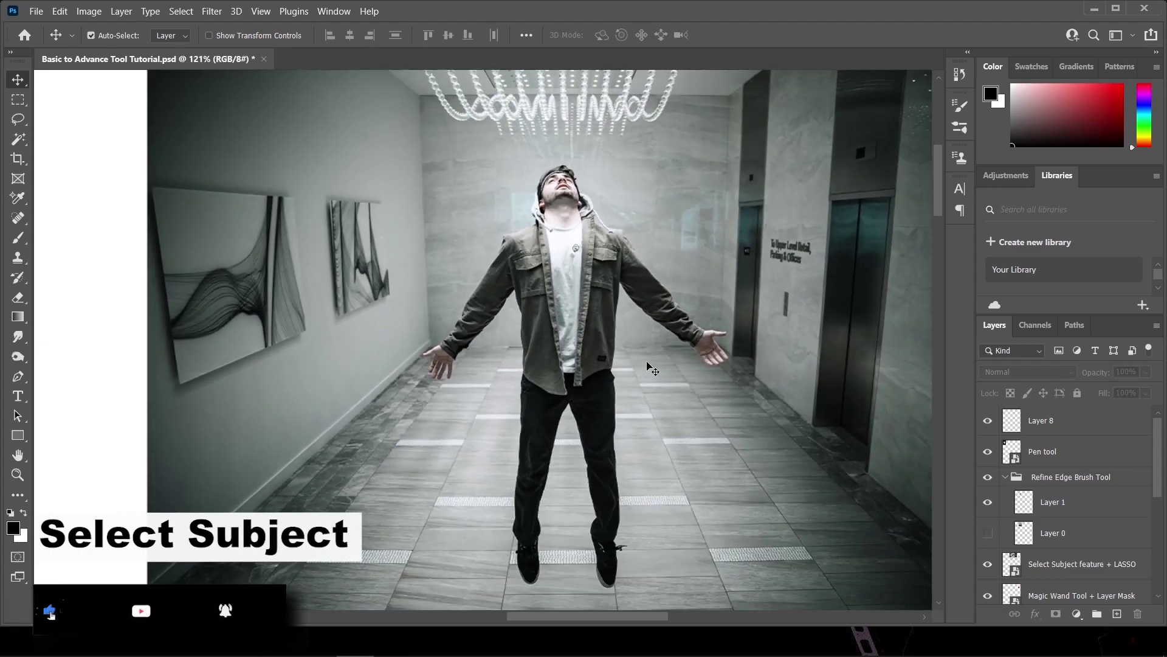
scroll(647, 371, "up", 1)
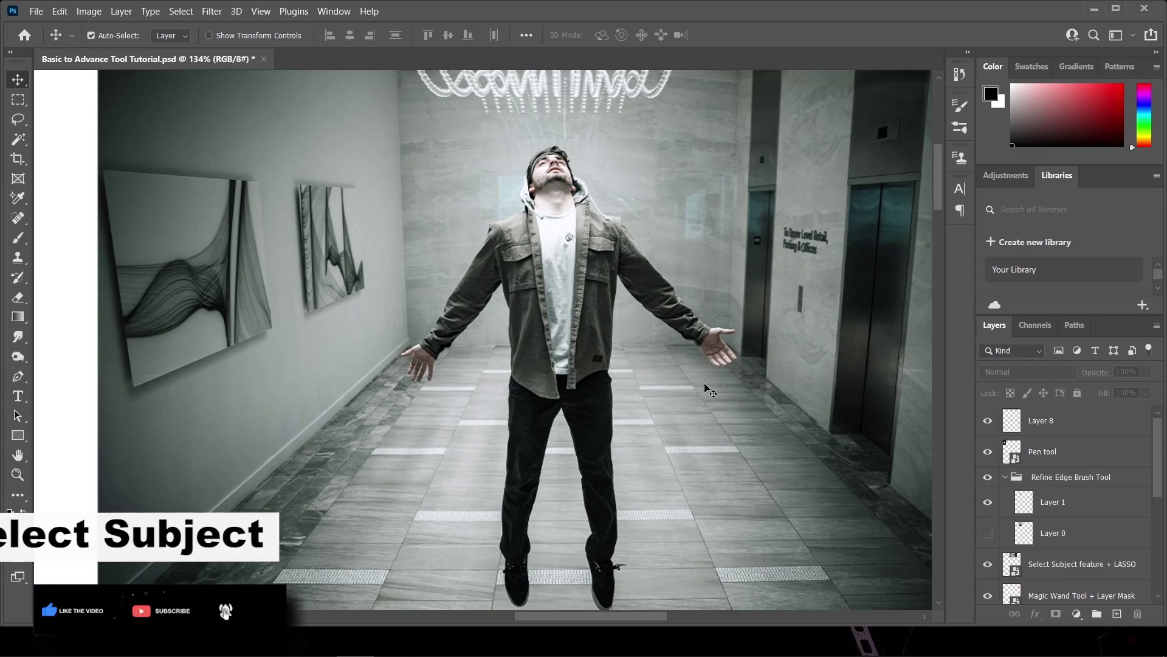
left_click(574, 288)
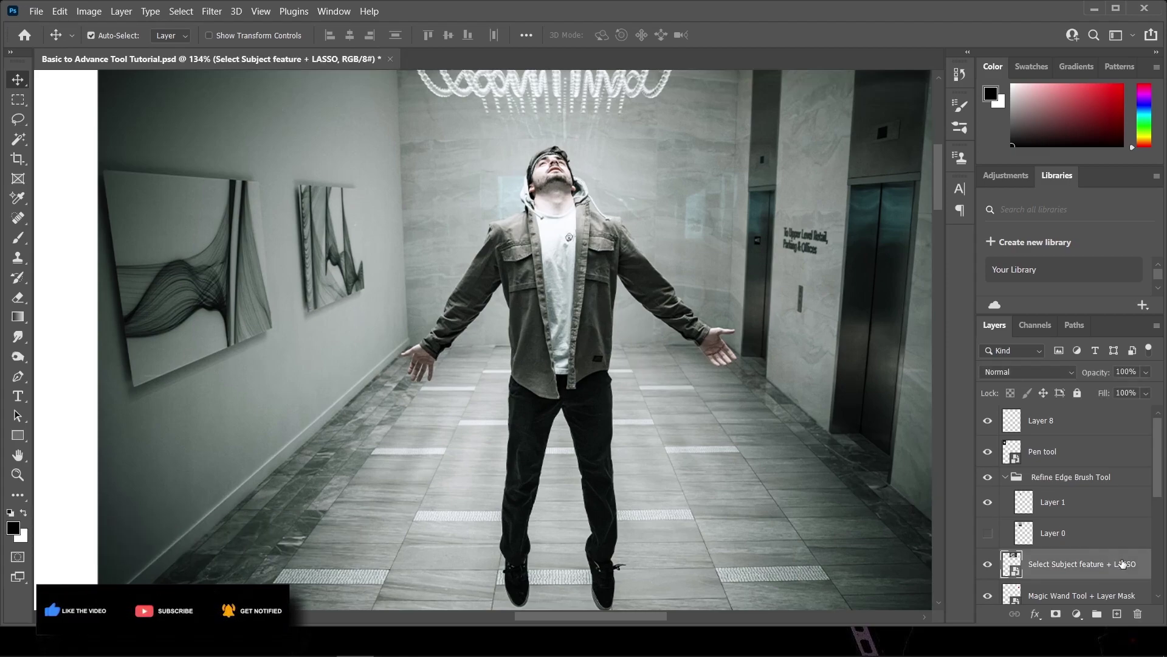
left_click(180, 13)
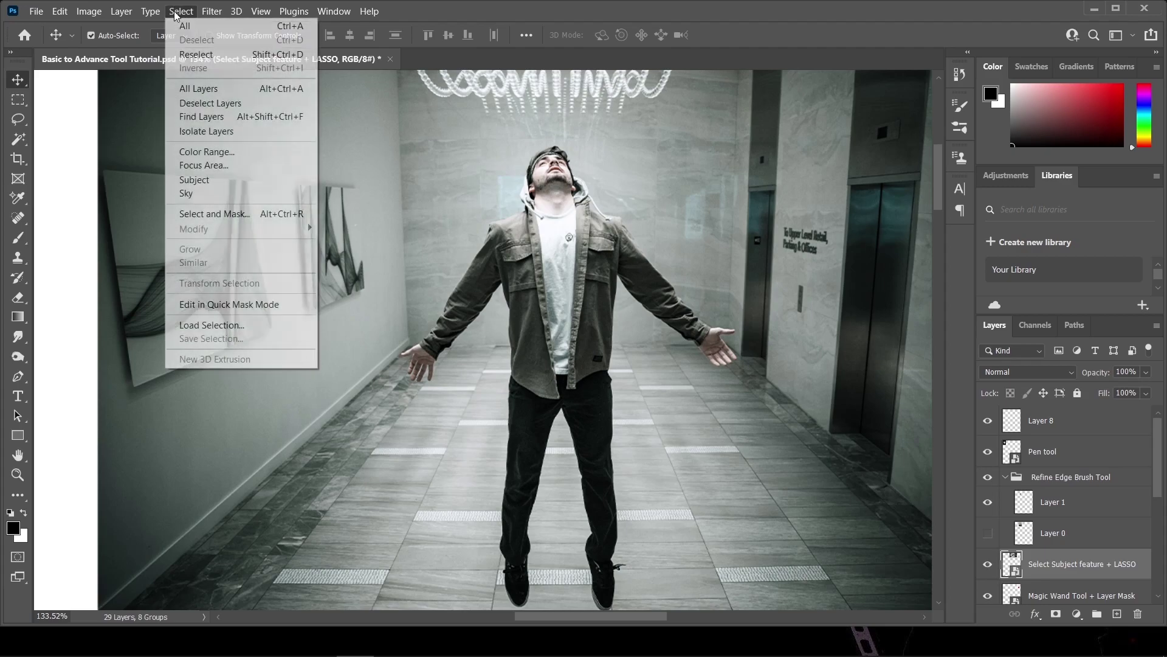
left_click(205, 182)
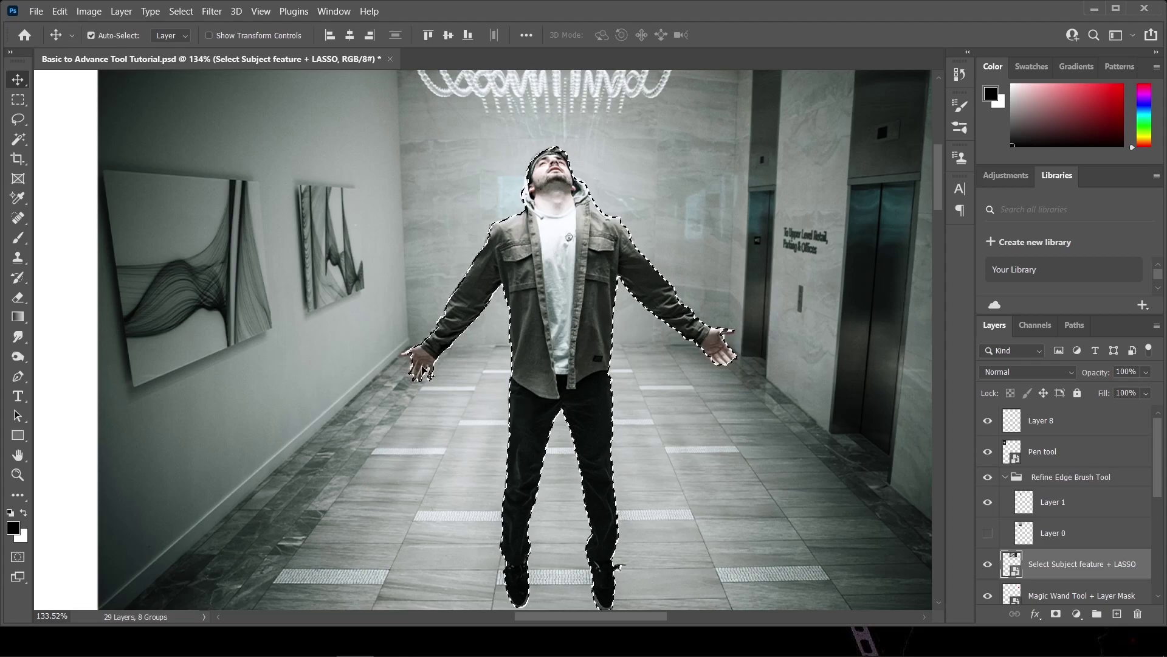
- Add the missed thumb tip of the man's downward-hanging hand to the selection with the Lasso tool
scroll(389, 356, "up", 1)
scroll(389, 356, "up", 3)
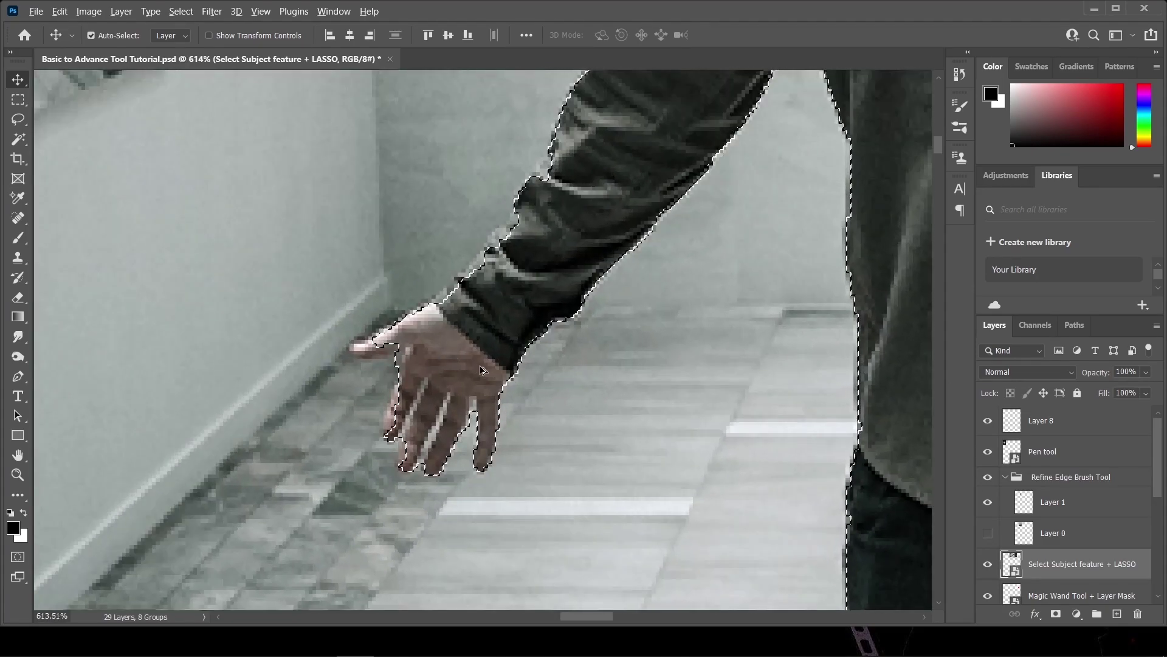
scroll(483, 369, "up", 6)
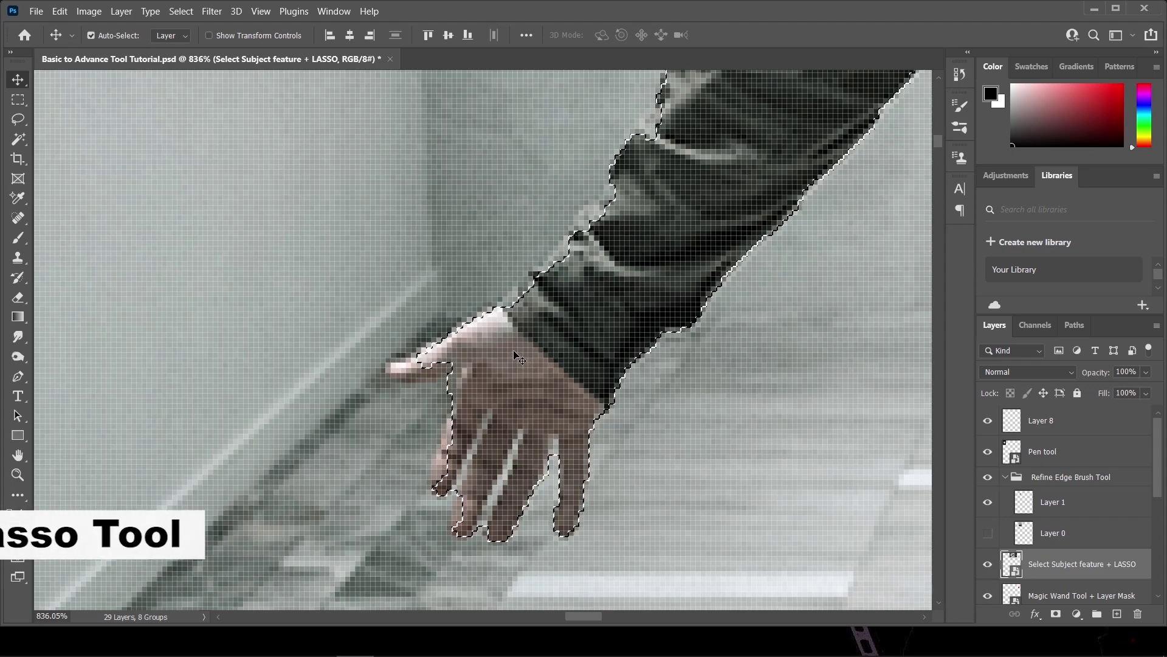
key("l")
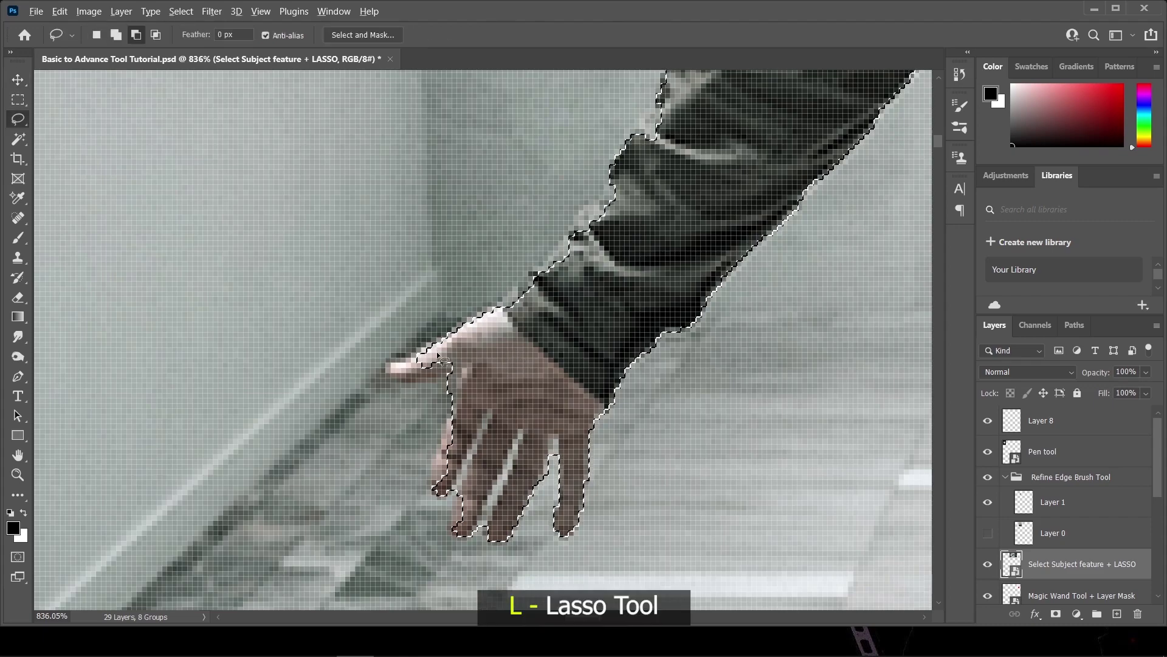
scroll(447, 352, "up", 1)
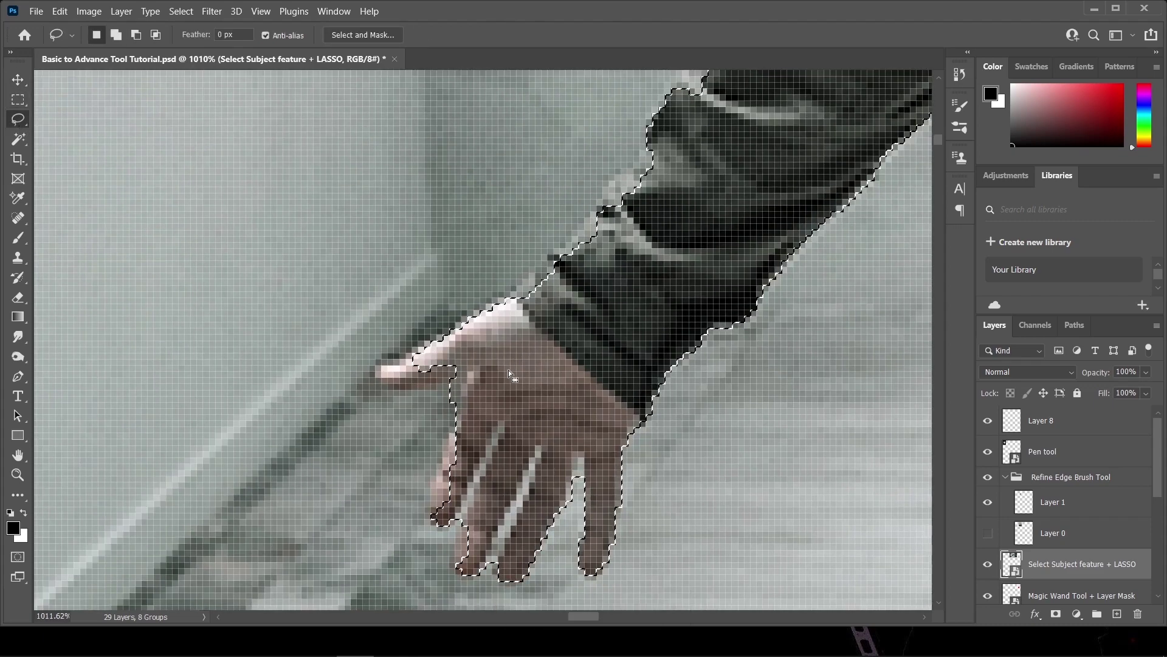
scroll(456, 362, "up", 2)
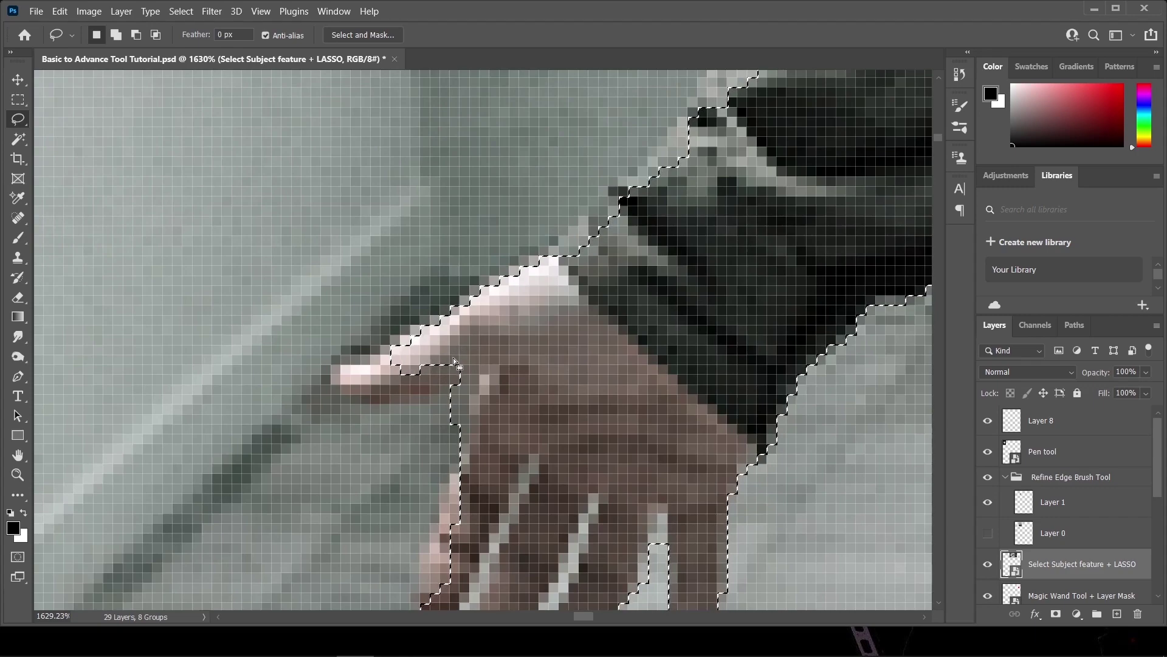
left_click_drag(475, 338, 484, 321)
key("shift")
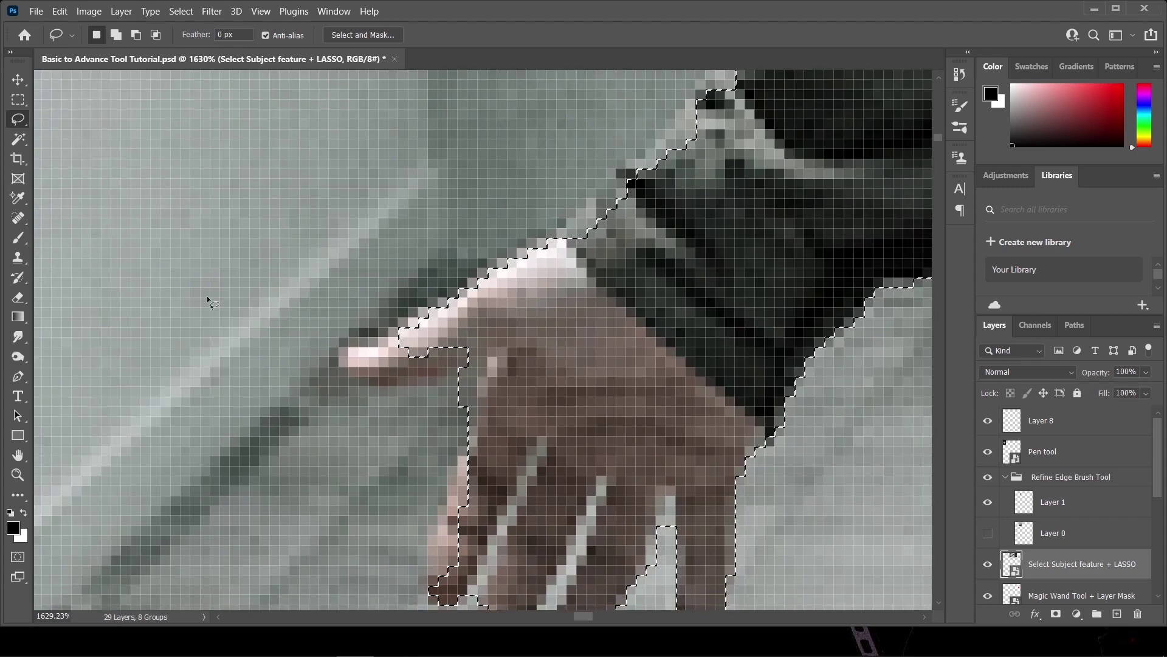
key("shift")
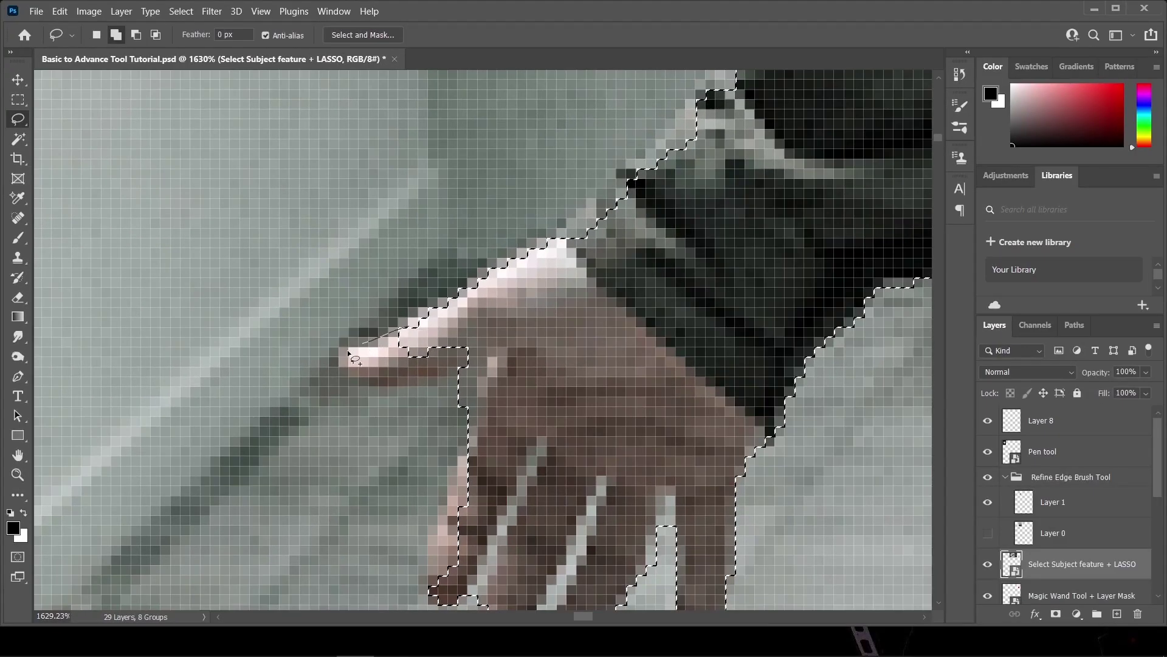
mouse_move(350, 356)
left_mouse_down()
mouse_move(391, 385)
mouse_move(443, 372)
mouse_move(487, 338)
left_mouse_up()
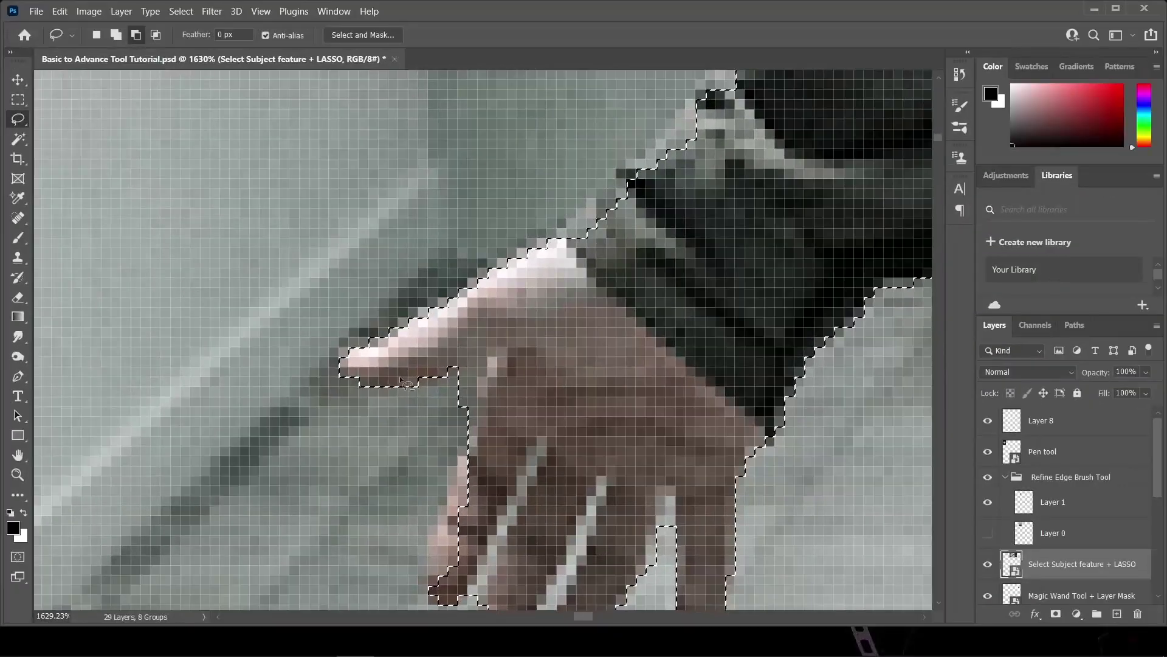
- Subtract the small excess area just beneath the thumb from the selection with the Lasso tool
mouse_move(435, 383)
left_mouse_down()
mouse_move(458, 356)
mouse_move(489, 352)
mouse_move(476, 403)
mouse_move(441, 432)
mouse_move(426, 413)
mouse_move(444, 379)
left_mouse_up()
scroll(488, 408, "down", 4)
scroll(489, 412, "down", 10)
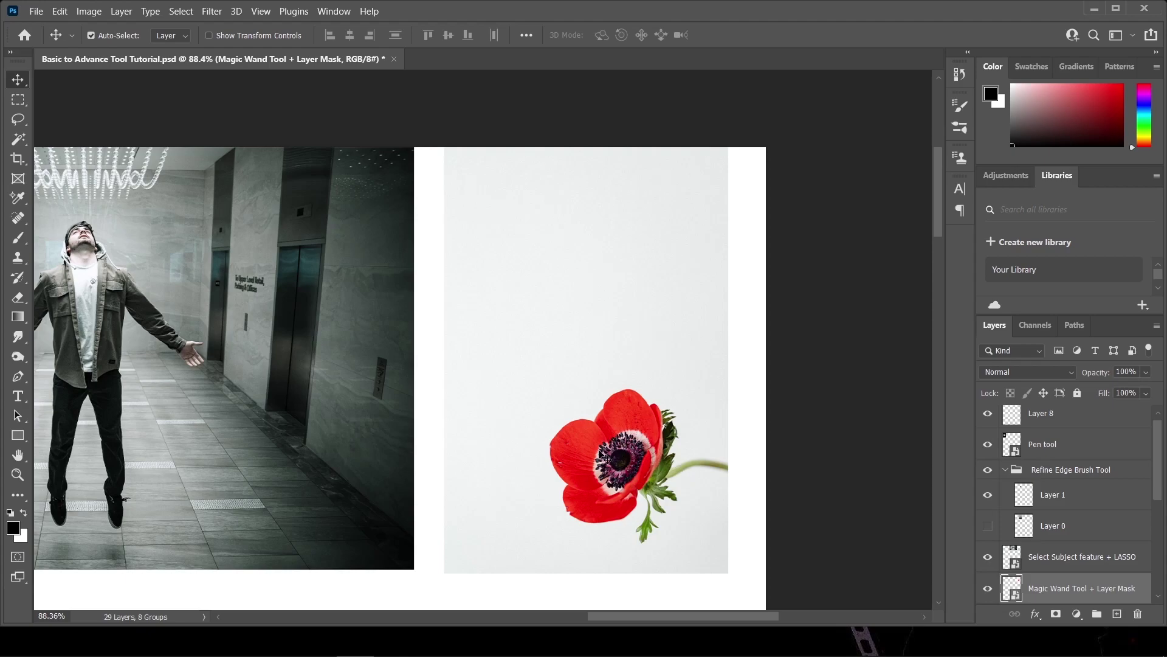
- Select the light background around the red flower with the Magic Wand and rasterize the Magic Wand Tool + Layer Mask layer
left_click(17, 143)
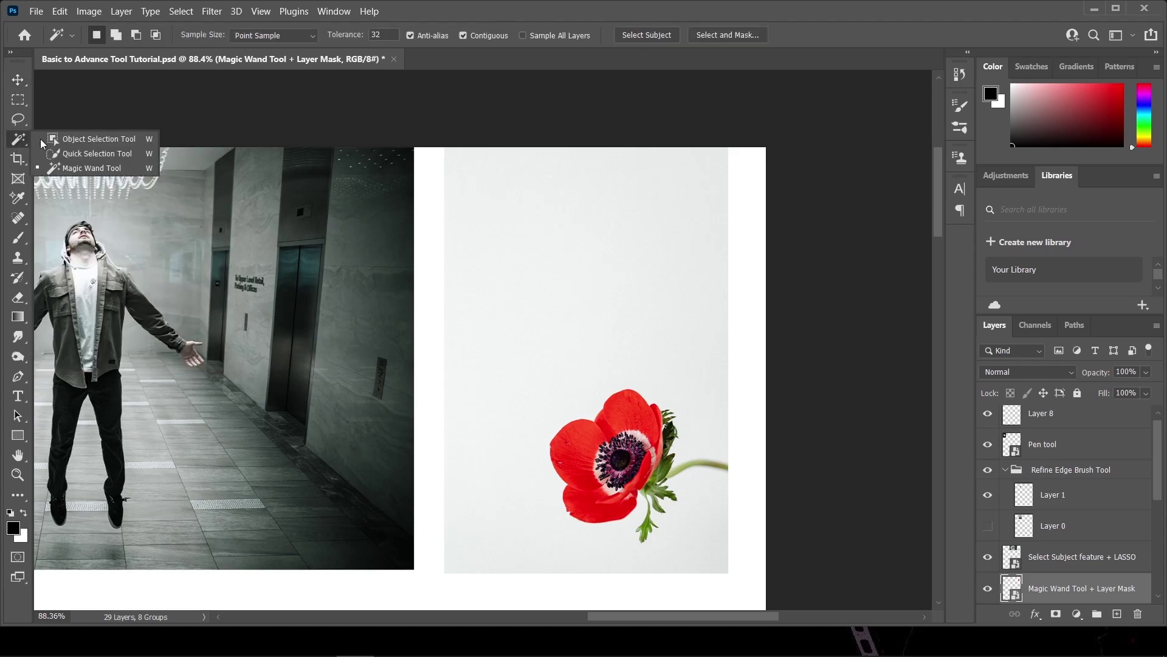
left_click(80, 169)
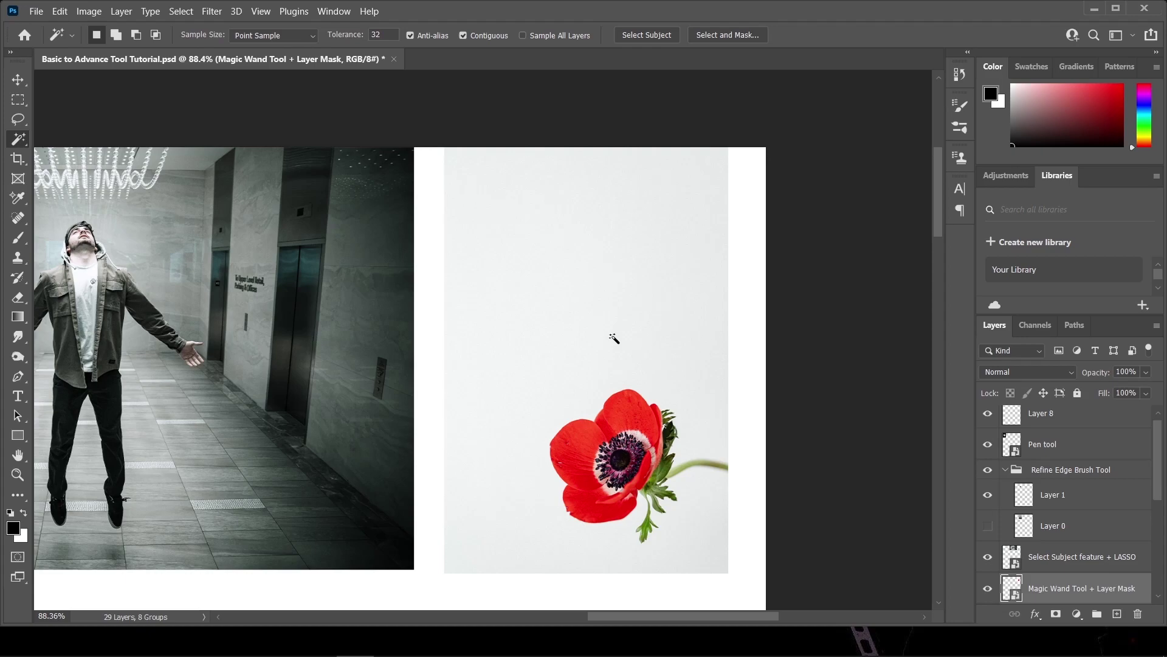
left_click(600, 292)
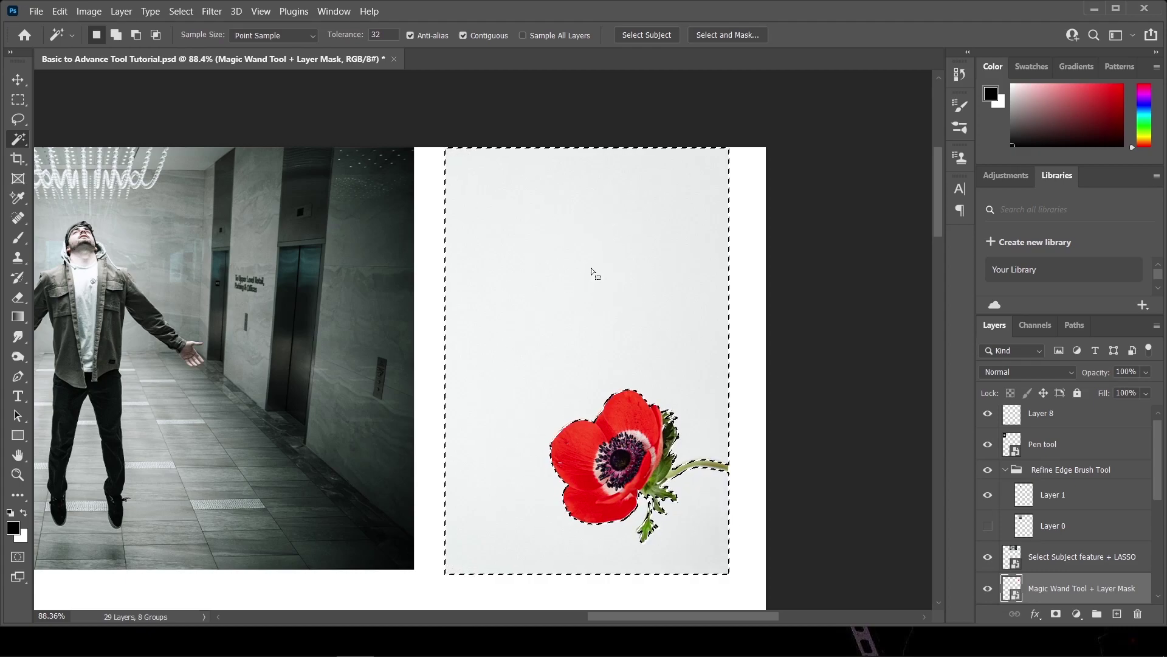
right_click(1060, 588)
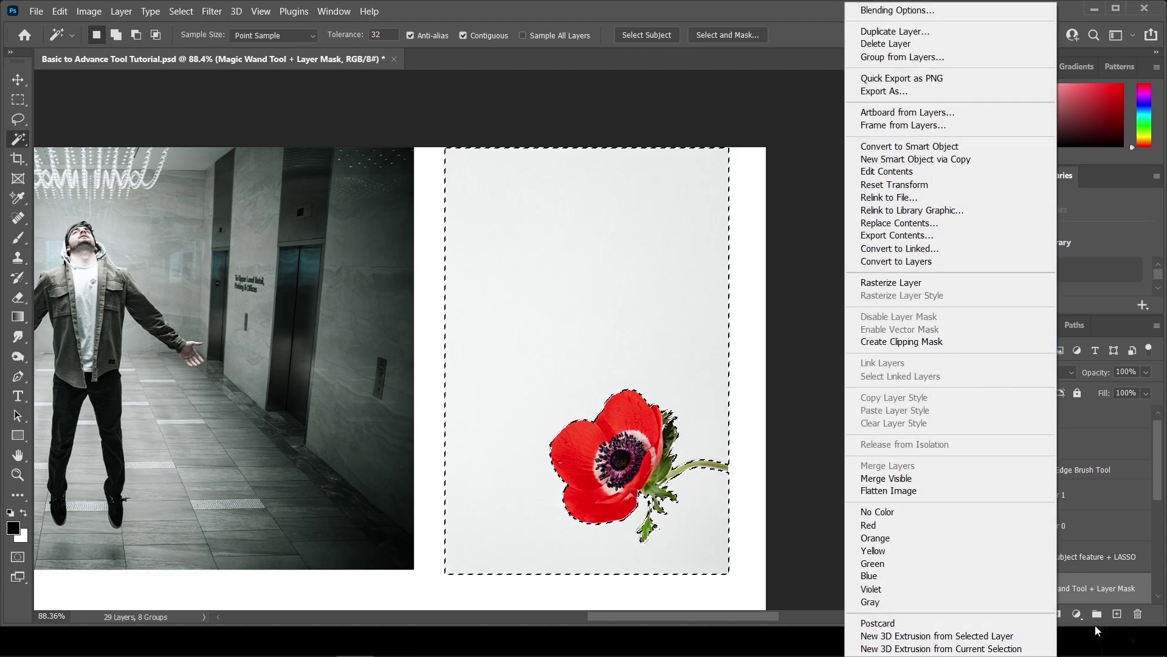
left_click(928, 281)
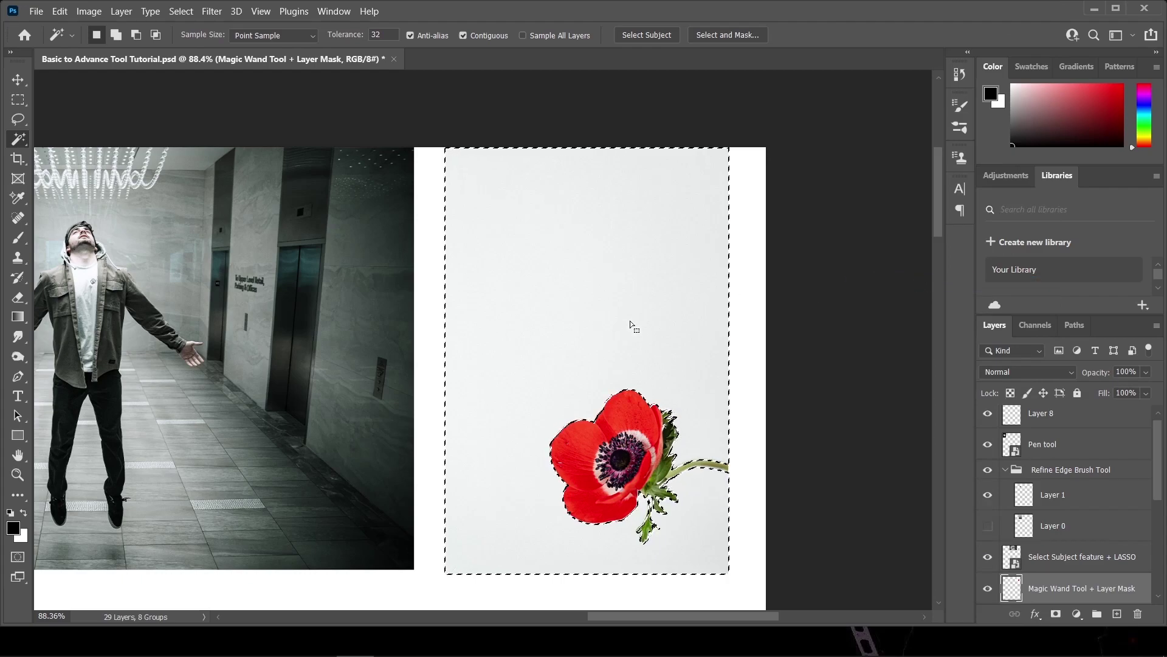
- Delete the selected background around the flower and undo the deletion
key("Delete")
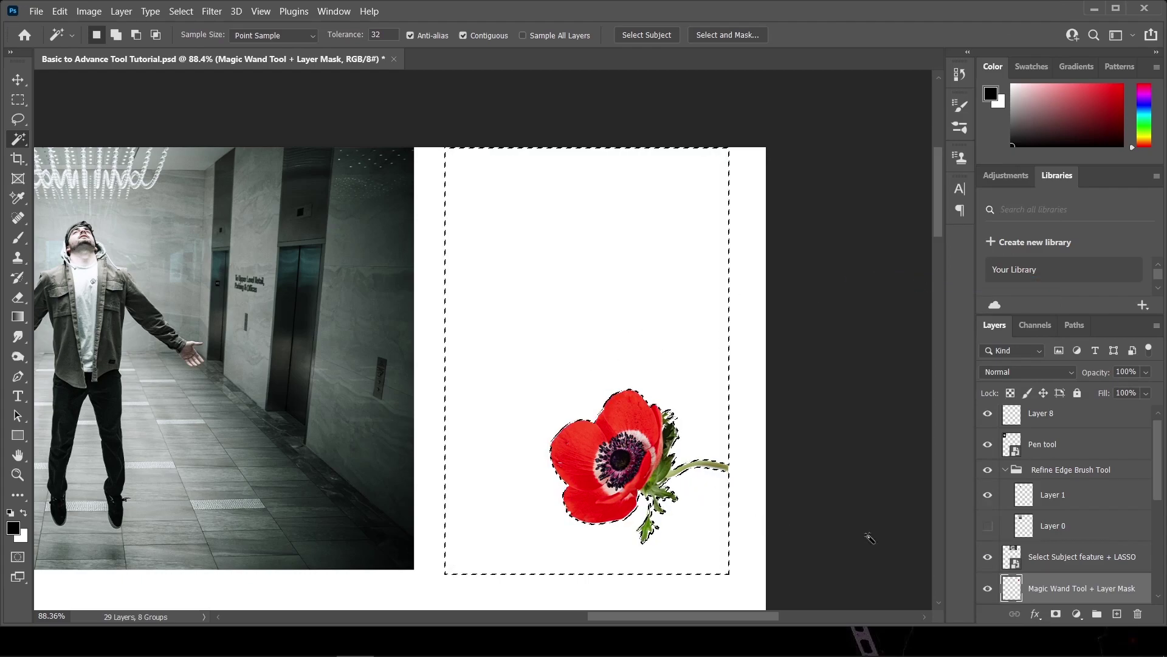
key("ctrl+z")
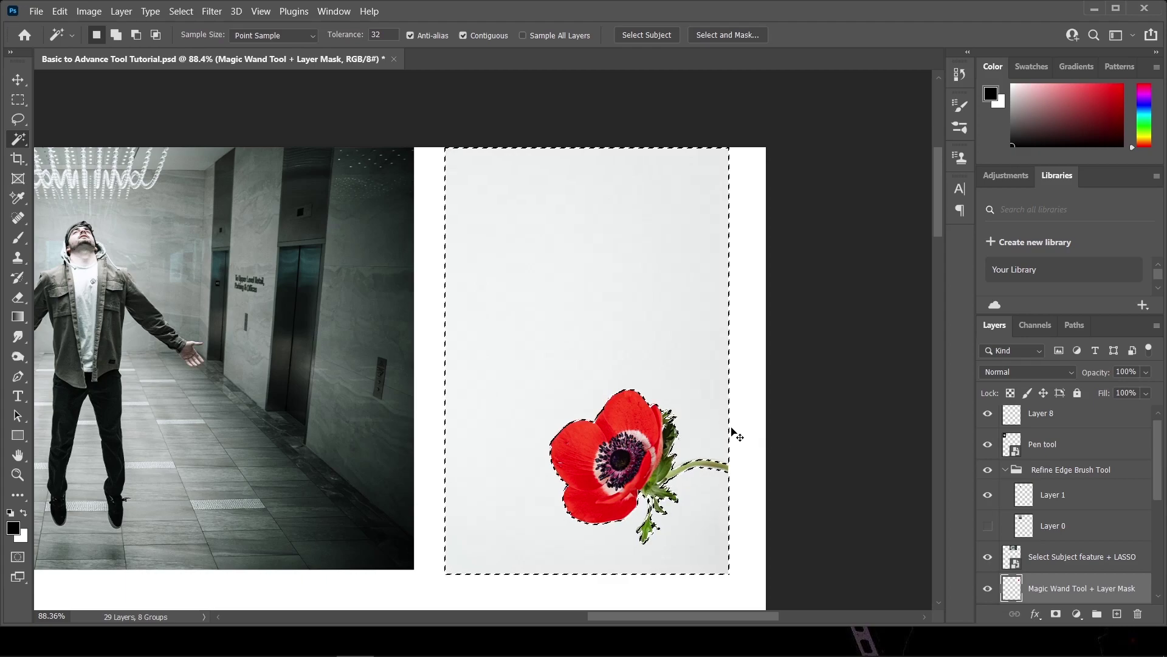
- Add a layer mask to the flower layer from the background selection and invert the mask so the flower shows
left_click(1056, 616)
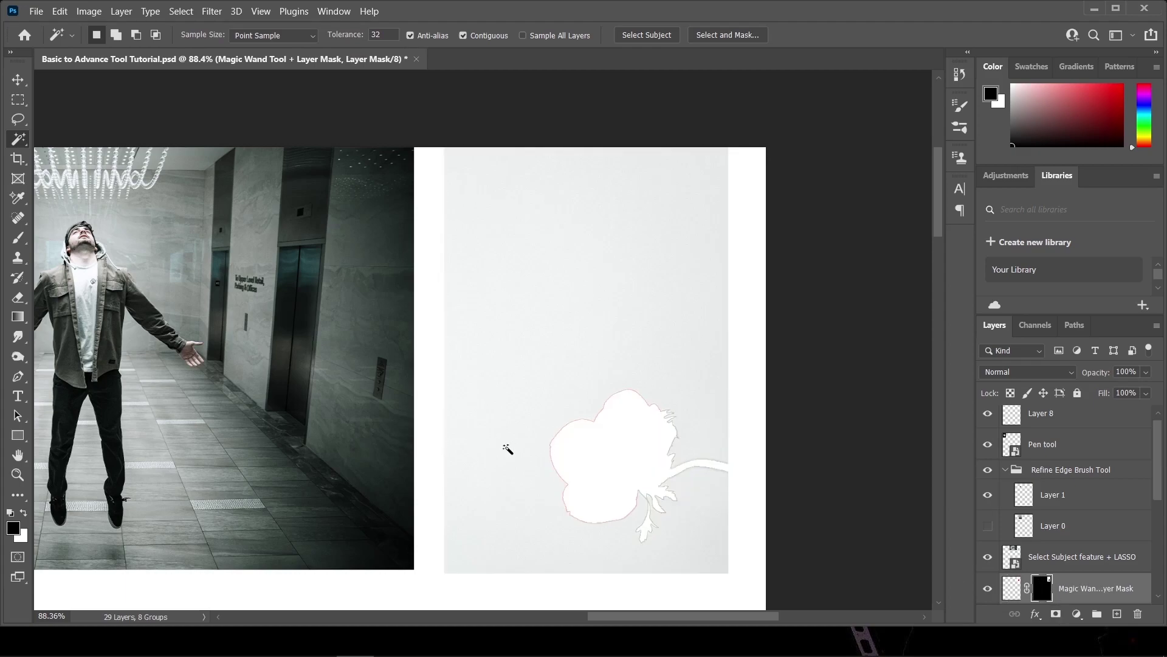
key("ctrl+i")
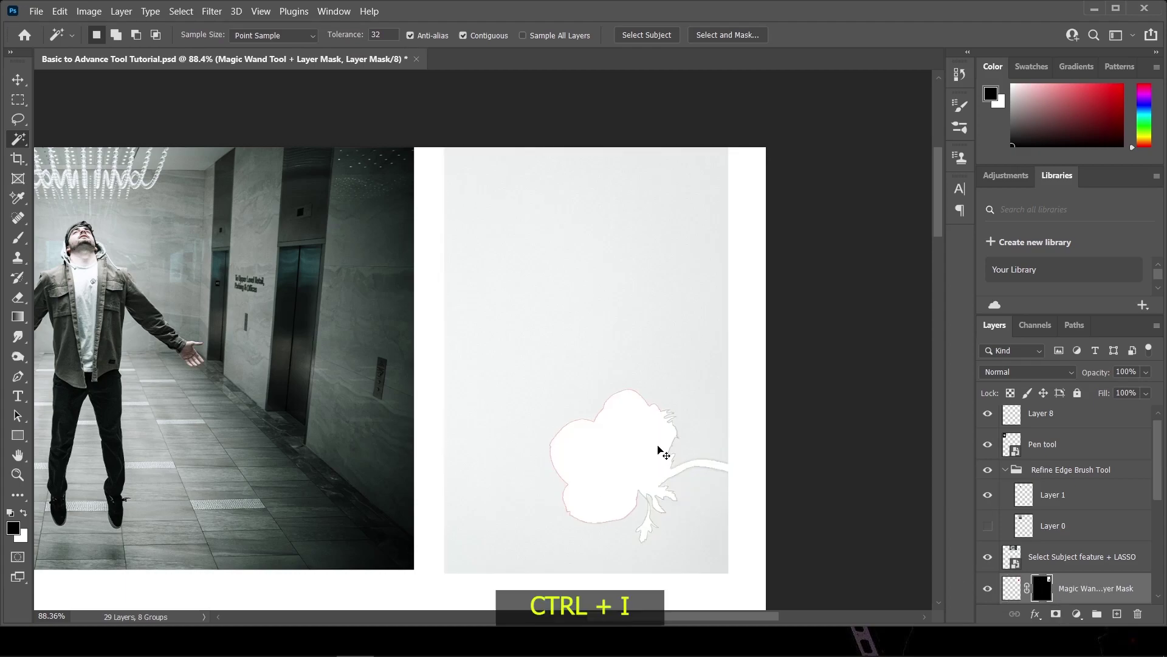
scroll(675, 486, "up", 2)
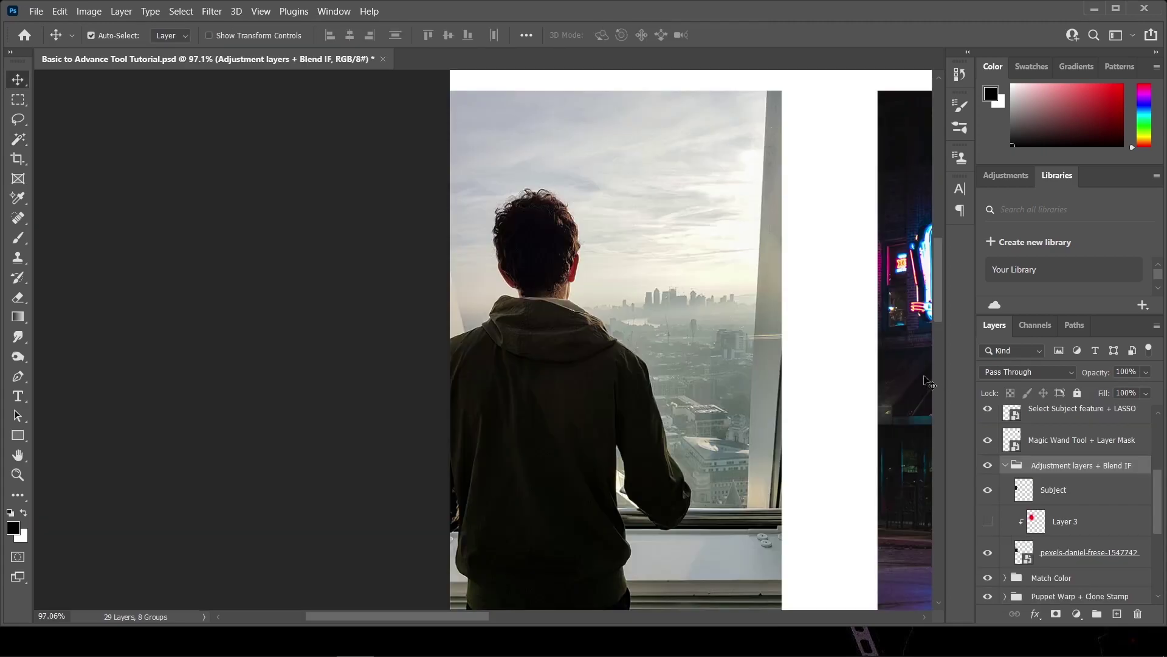
- Show the red glow of Layer 3 and check the Subject cutout by temporarily hiding the two layers beneath it
scroll(847, 399, "down", 3)
scroll(845, 386, "up", 2)
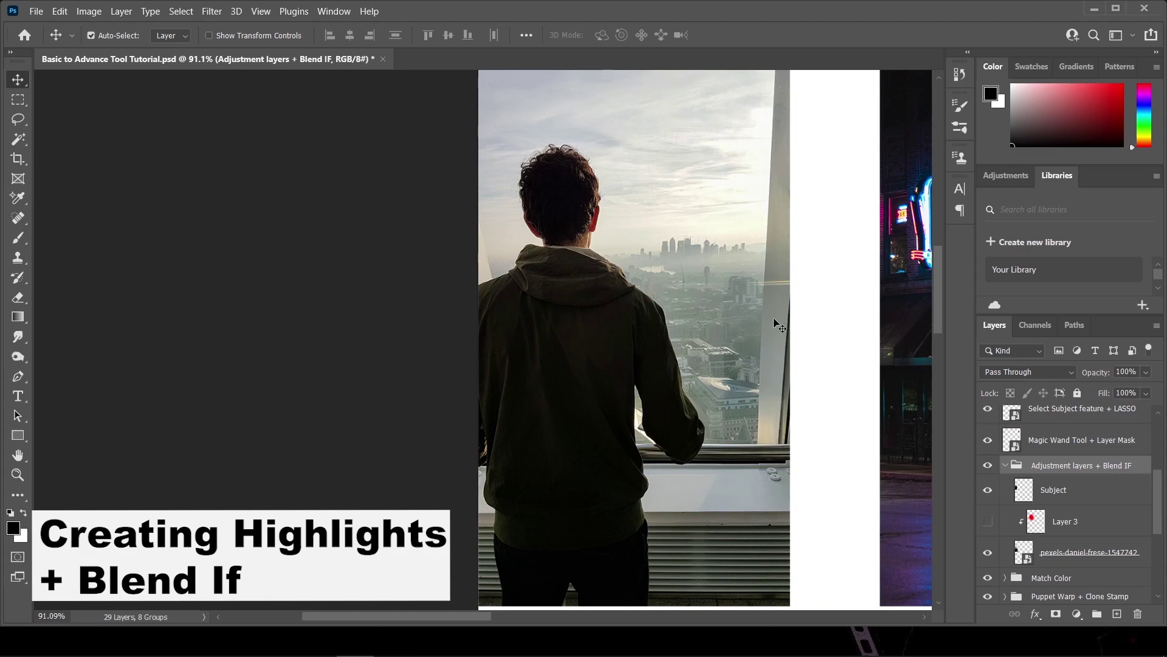
left_click(988, 521)
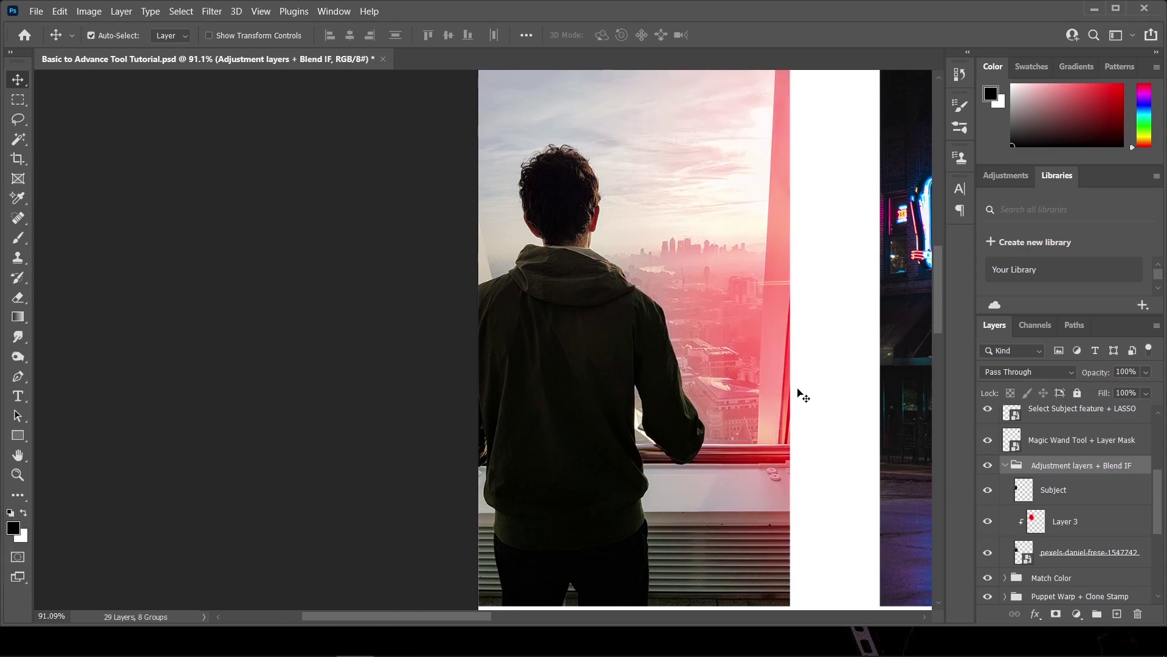
left_click_drag(791, 377, 783, 382)
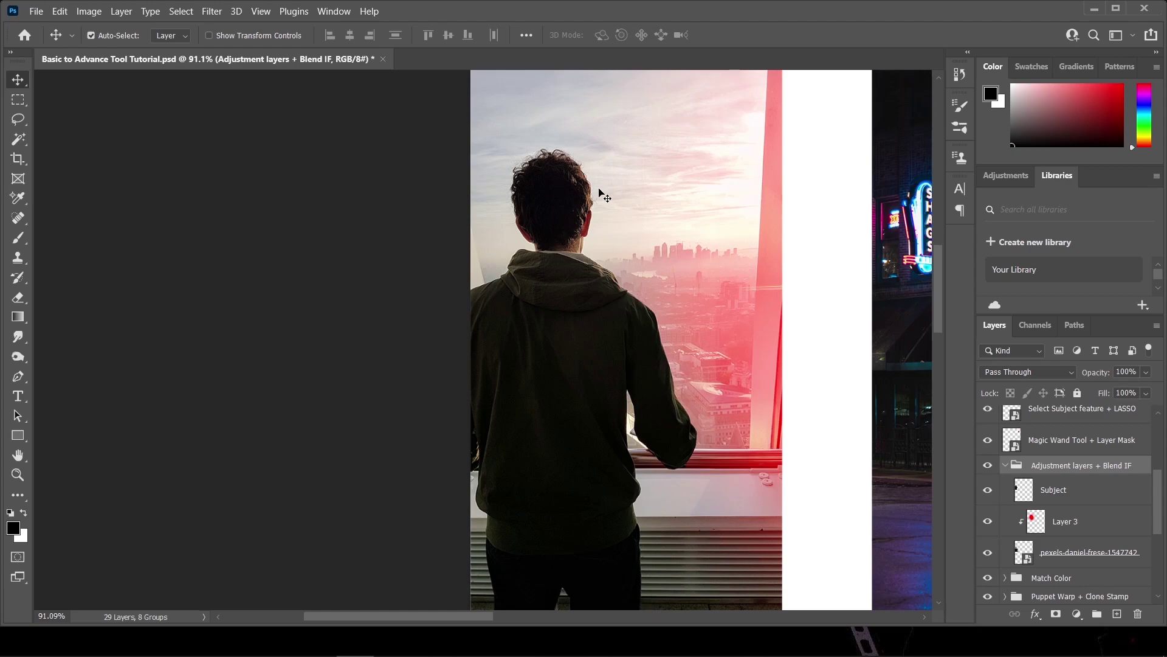
left_click_drag(992, 521, 988, 552)
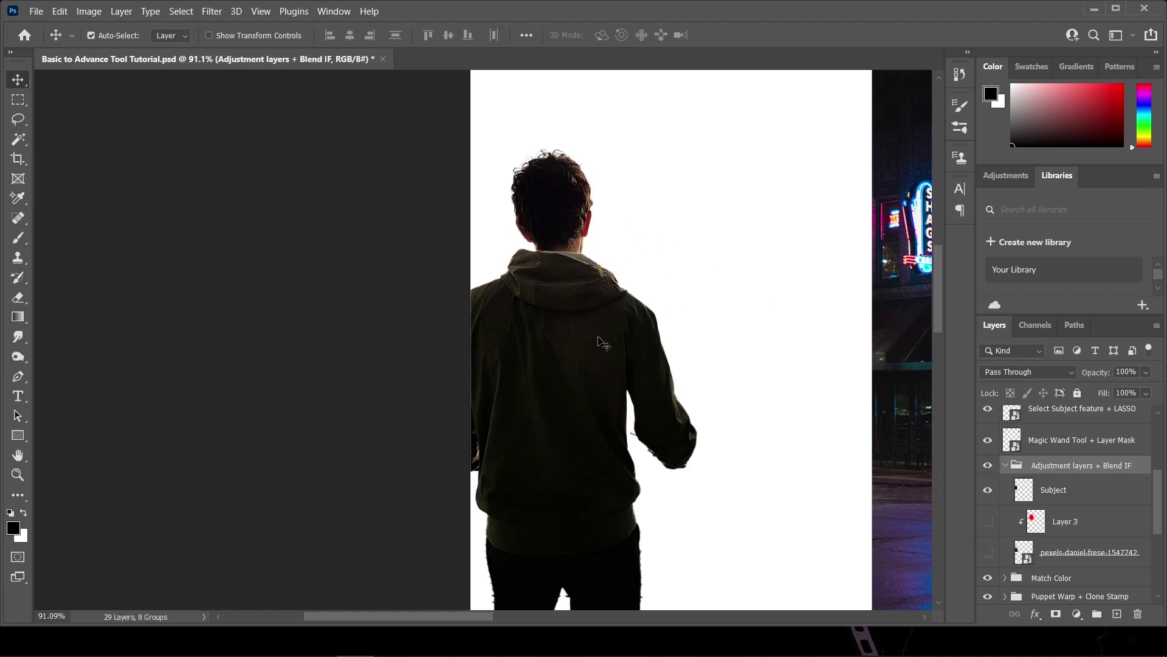
left_click_drag(988, 552, 988, 521)
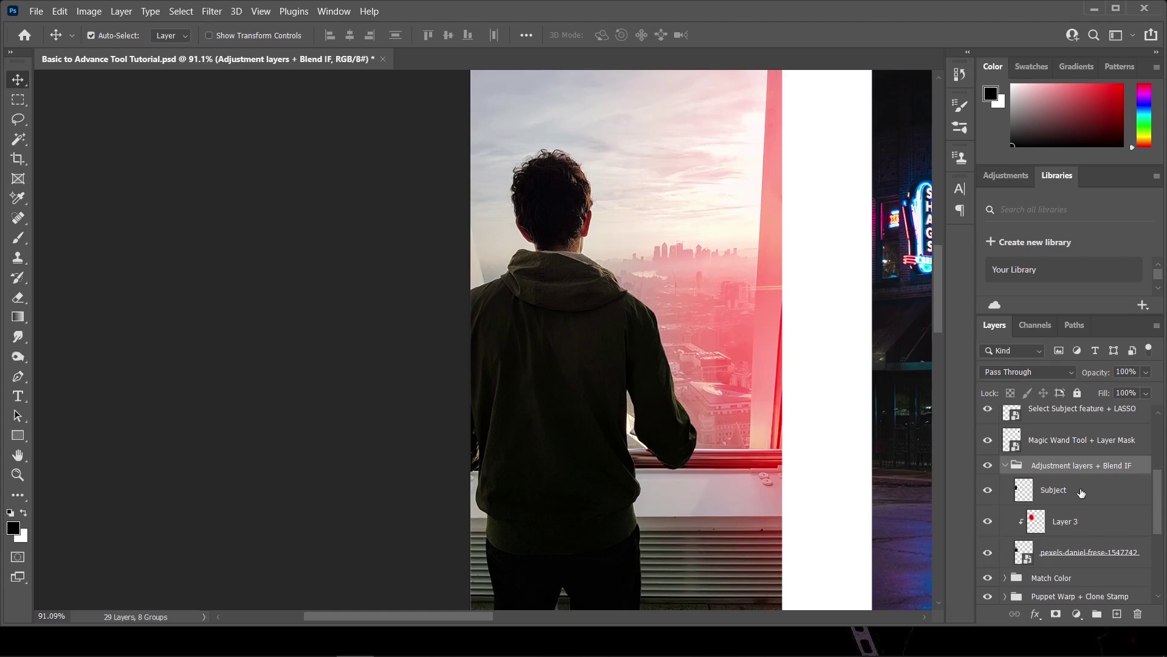
- Add a Hue/Saturation adjustment layer above the Subject layer and clip it to that layer
left_click(1080, 493)
left_click(1077, 614)
left_click(1089, 471)
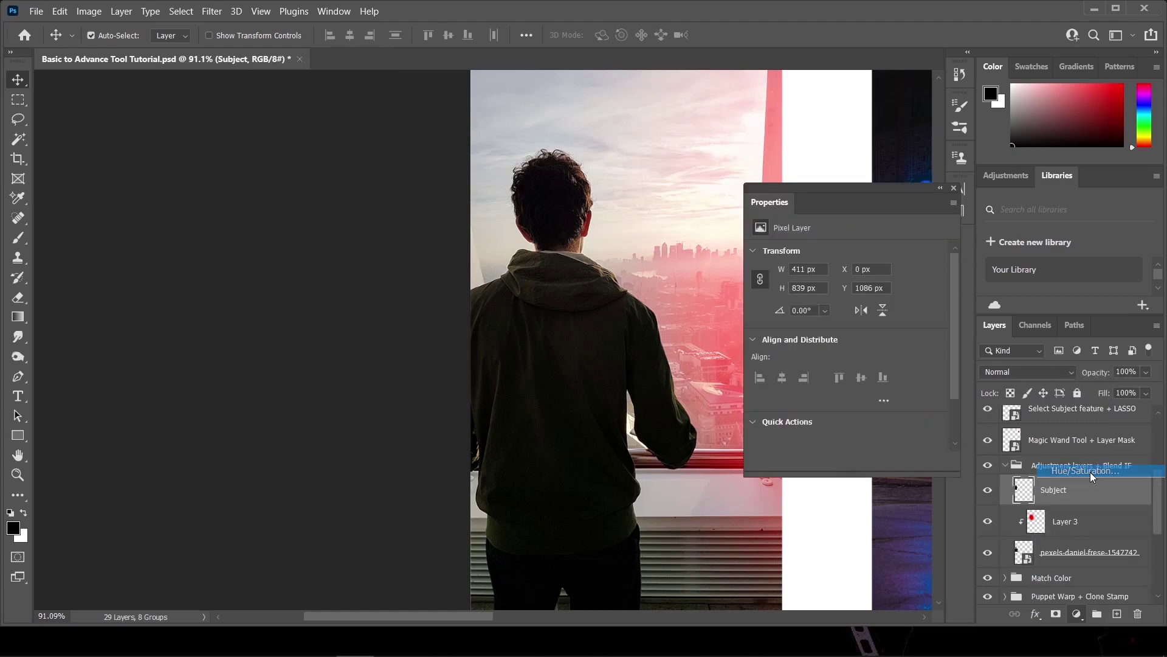
left_click(846, 461)
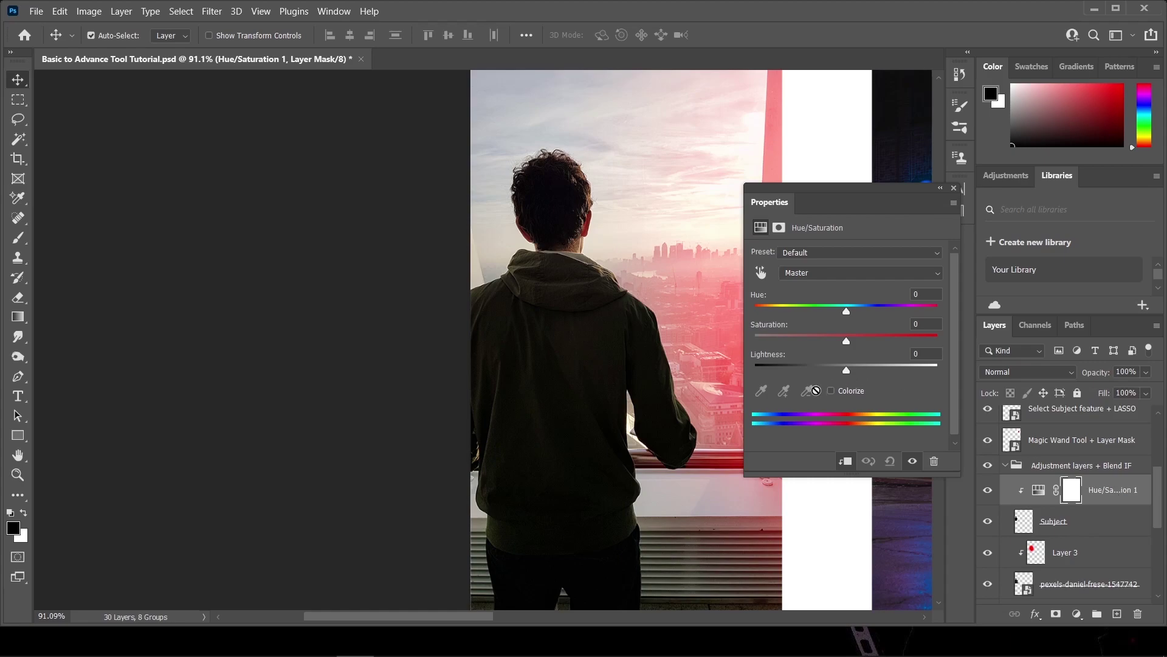
- Enable Colorize, raise Lightness to about +32, increase Saturation for a strong red tint, and invert the Hue/Saturation layer's mask
left_click(831, 391)
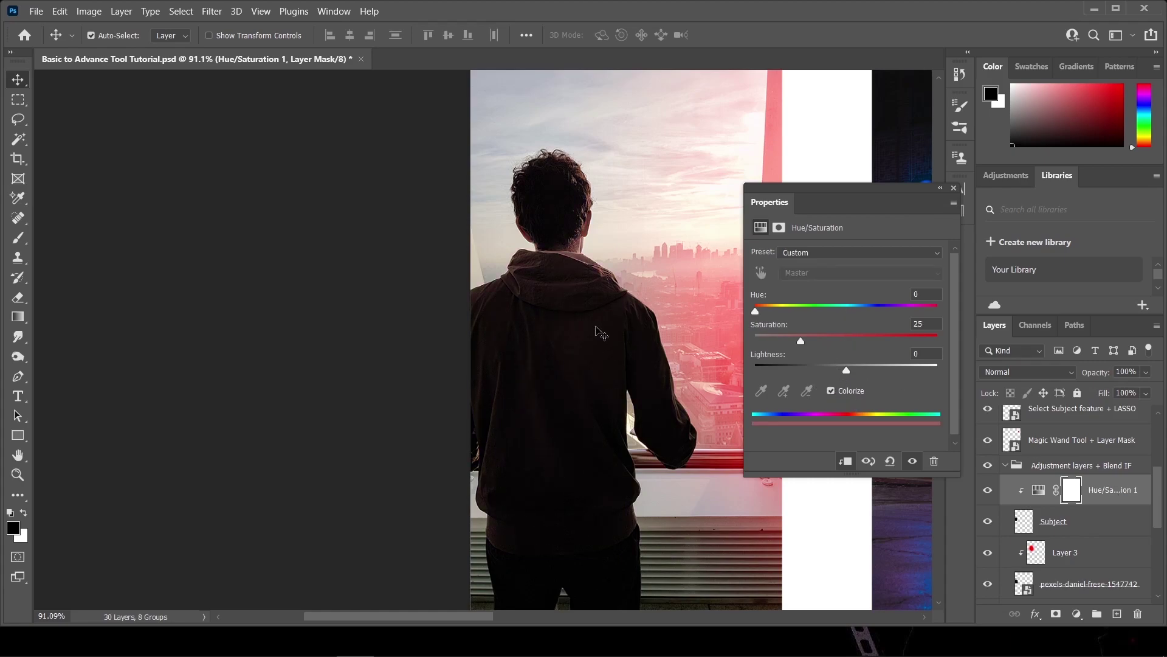
left_click_drag(857, 373, 877, 374)
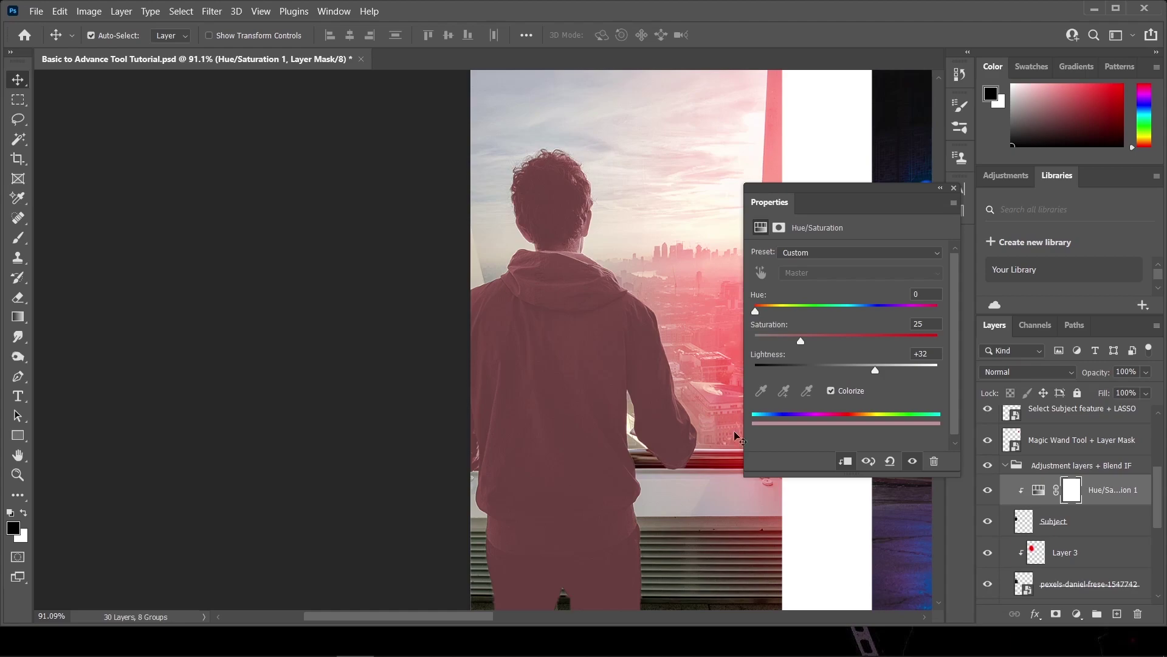
left_click_drag(800, 338, 885, 373)
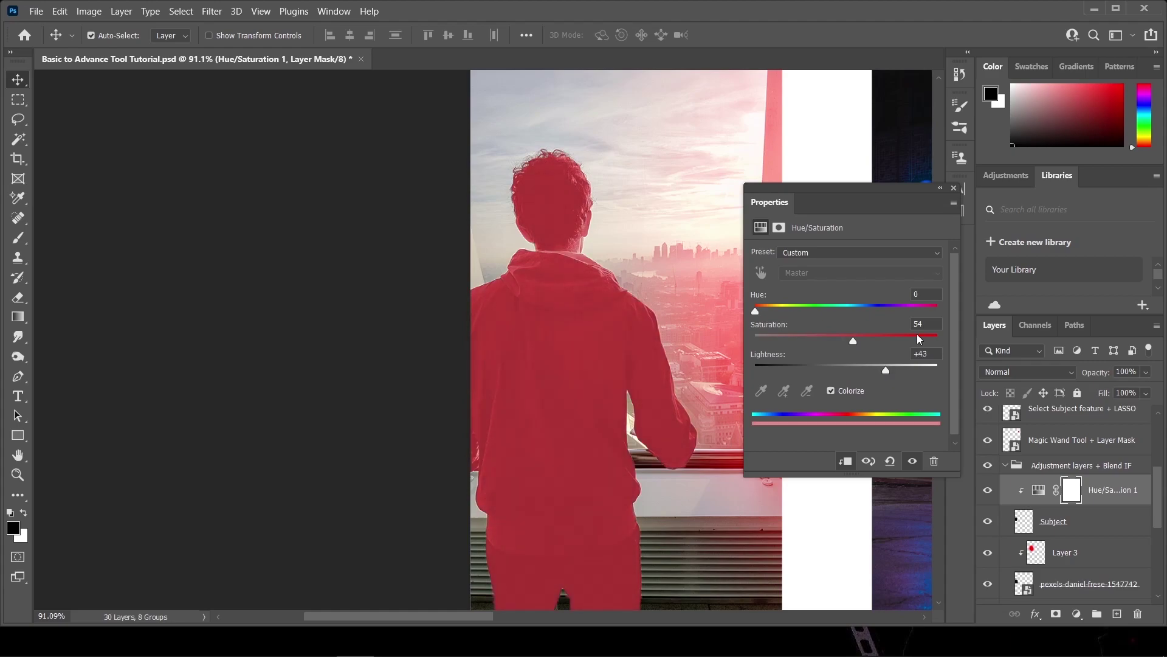
left_click(955, 189)
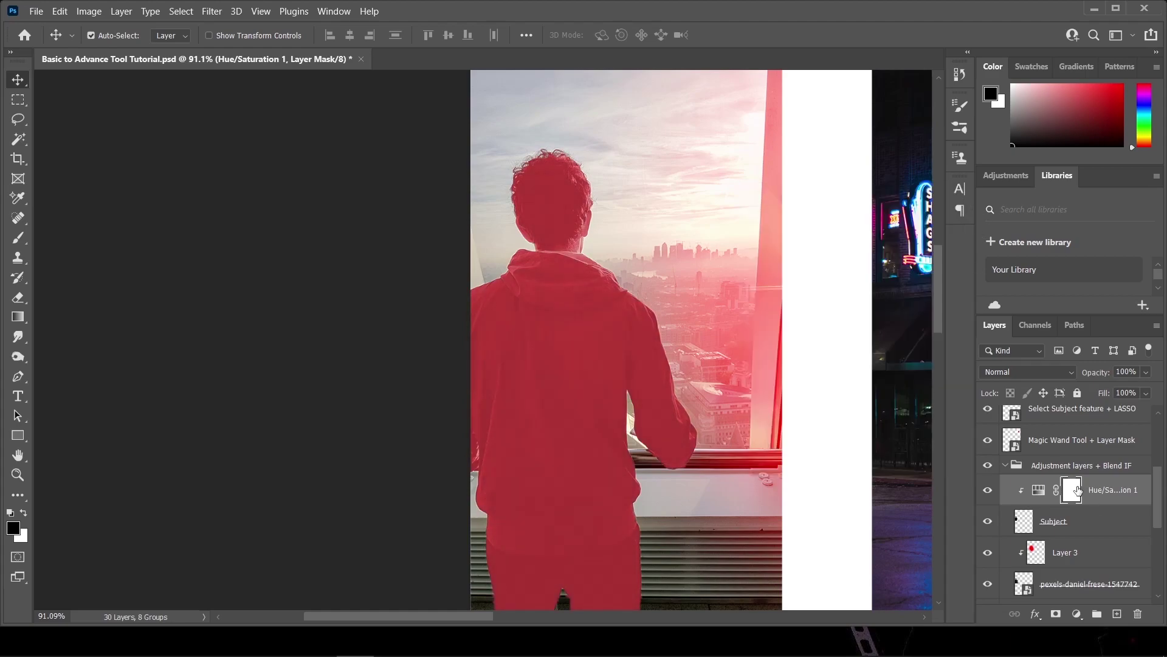
key("ctrl+i")
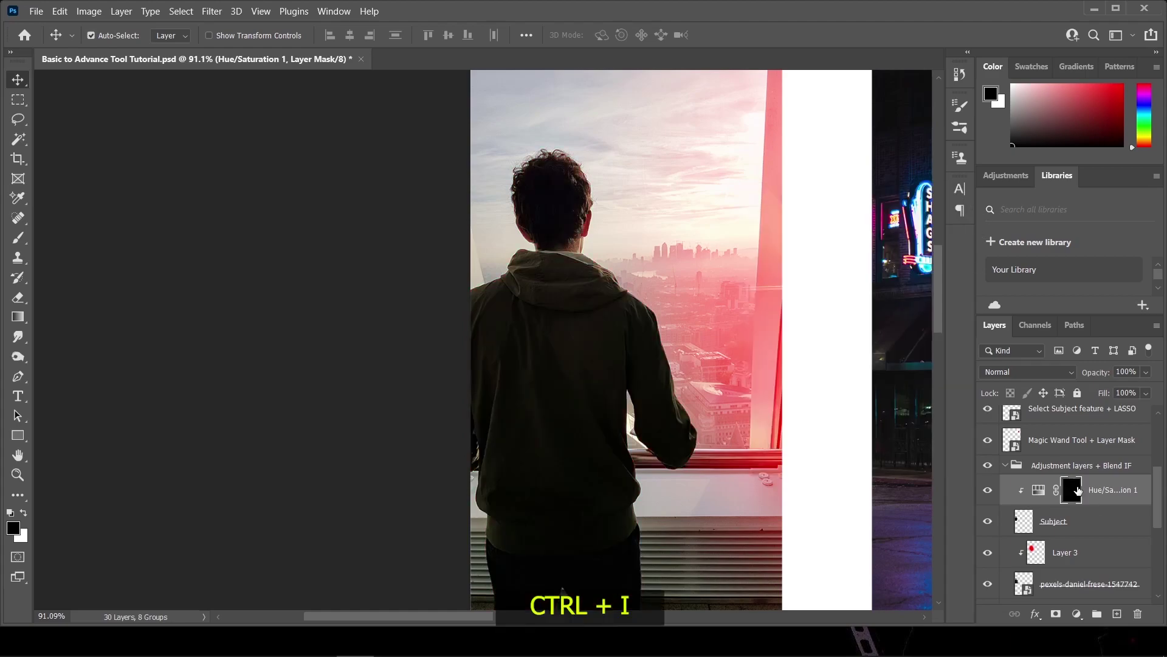
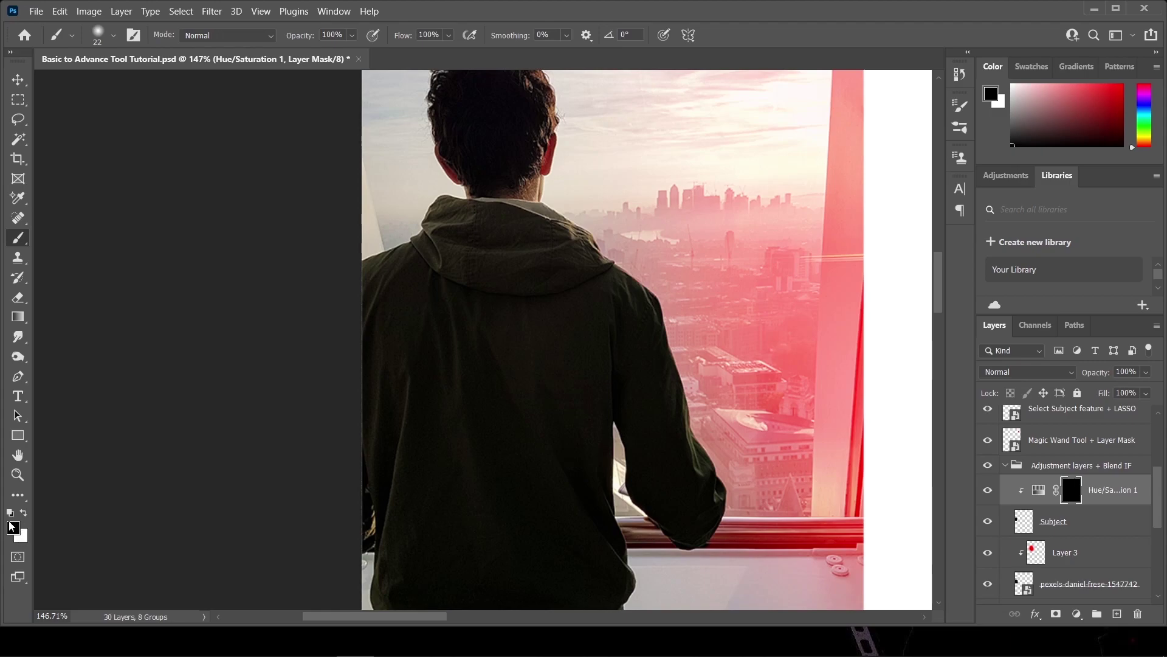
- Paint white on the Hue/Saturation layer's mask to reveal red highlights along the man's shoulder and arm edge facing the window
left_click_drag(557, 346, 527, 399)
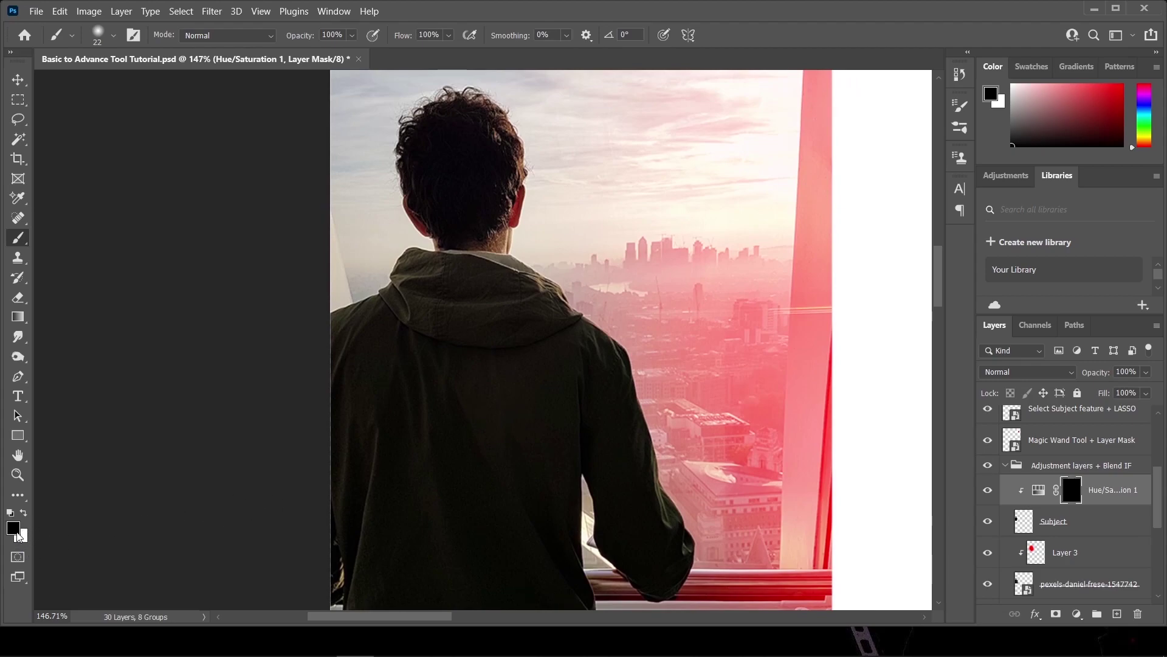
key("x")
right_click(536, 396, "alt")
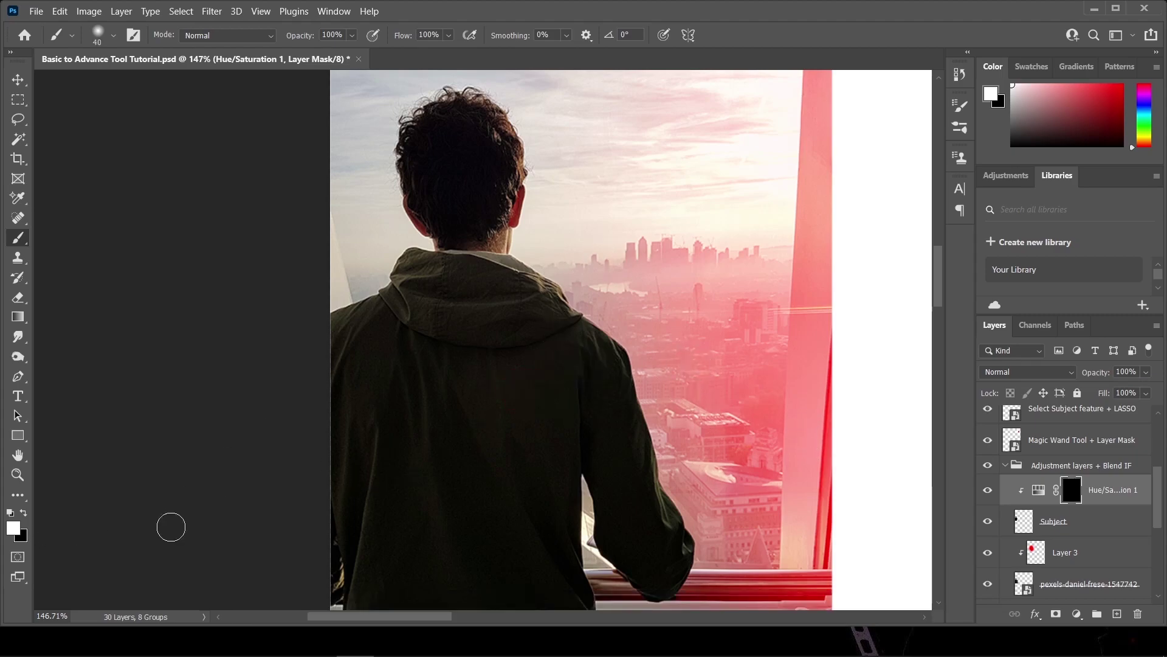
right_click(600, 312, "alt")
mouse_move(602, 322)
left_mouse_down()
mouse_move(663, 417)
mouse_move(630, 328)
mouse_move(682, 507)
mouse_move(730, 538)
left_mouse_up()
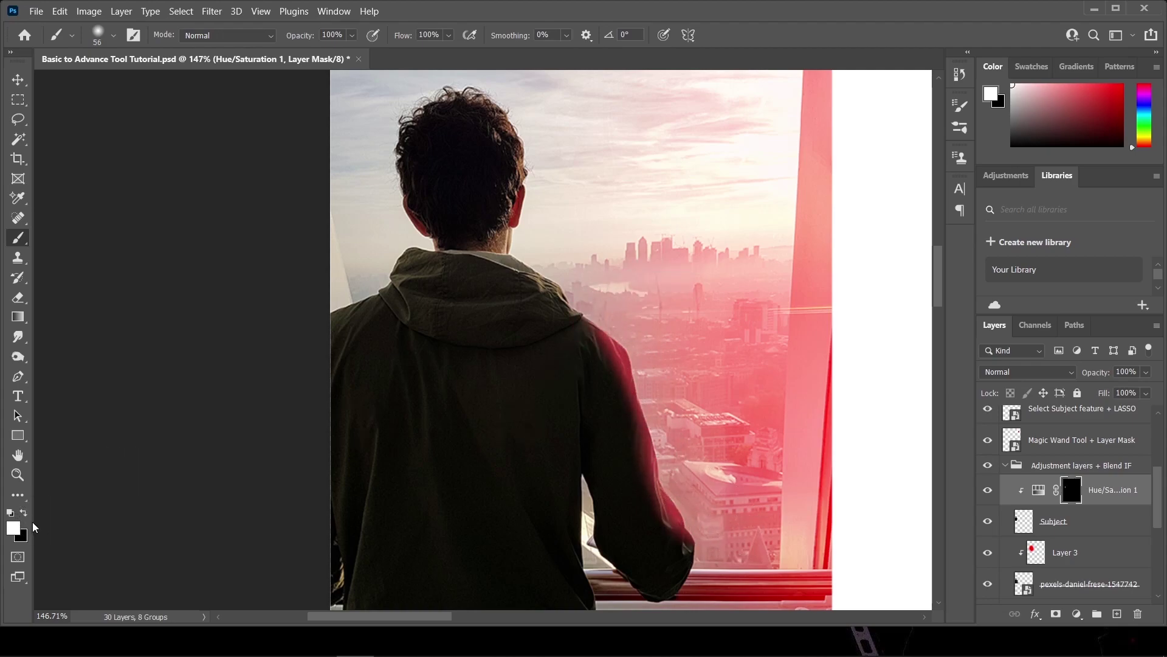
- Paint black on the Hue/Saturation layer's mask to remove the red highlight from the man's arm below the shoulder
key("x")
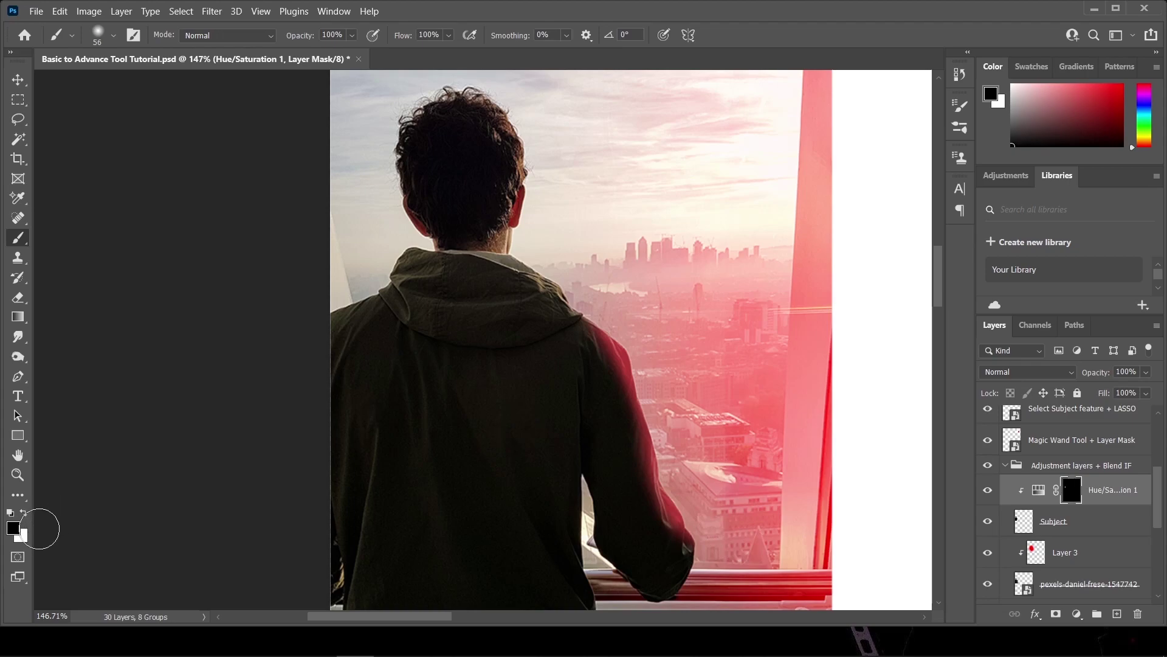
left_click_drag(646, 437, 701, 533)
mouse_move(667, 415)
left_mouse_down()
mouse_move(667, 376)
mouse_move(645, 427)
mouse_move(636, 388)
left_mouse_up()
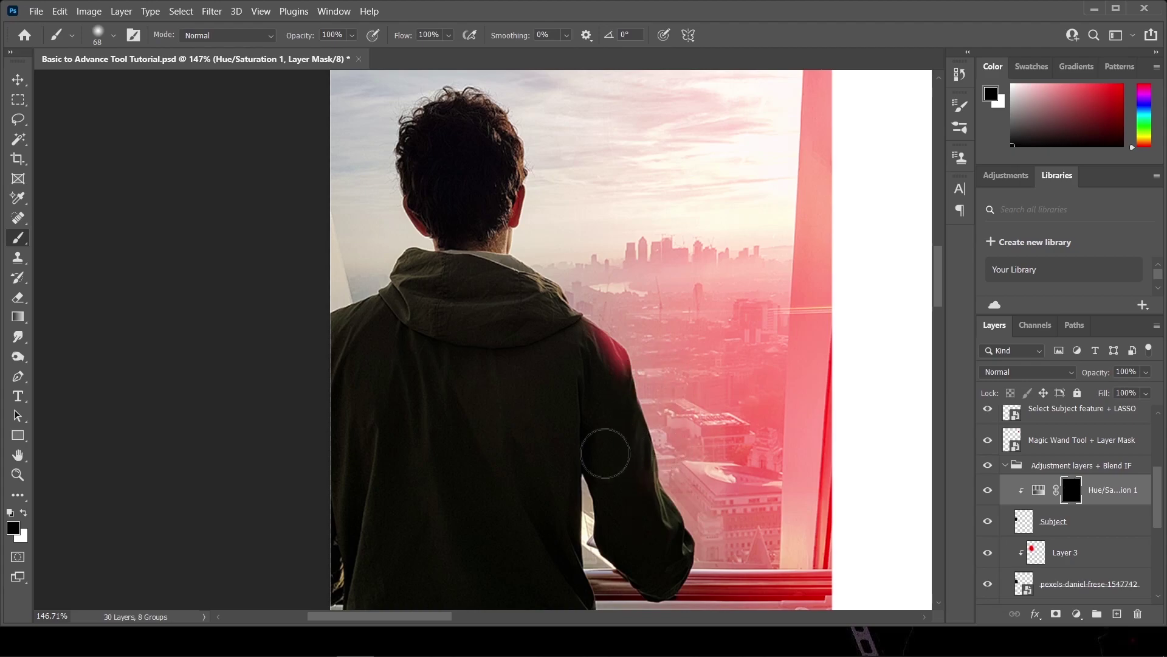
- Paint white on the mask with a smaller brush to add red highlights along the arm, hood, head and lower body edge
key("x")
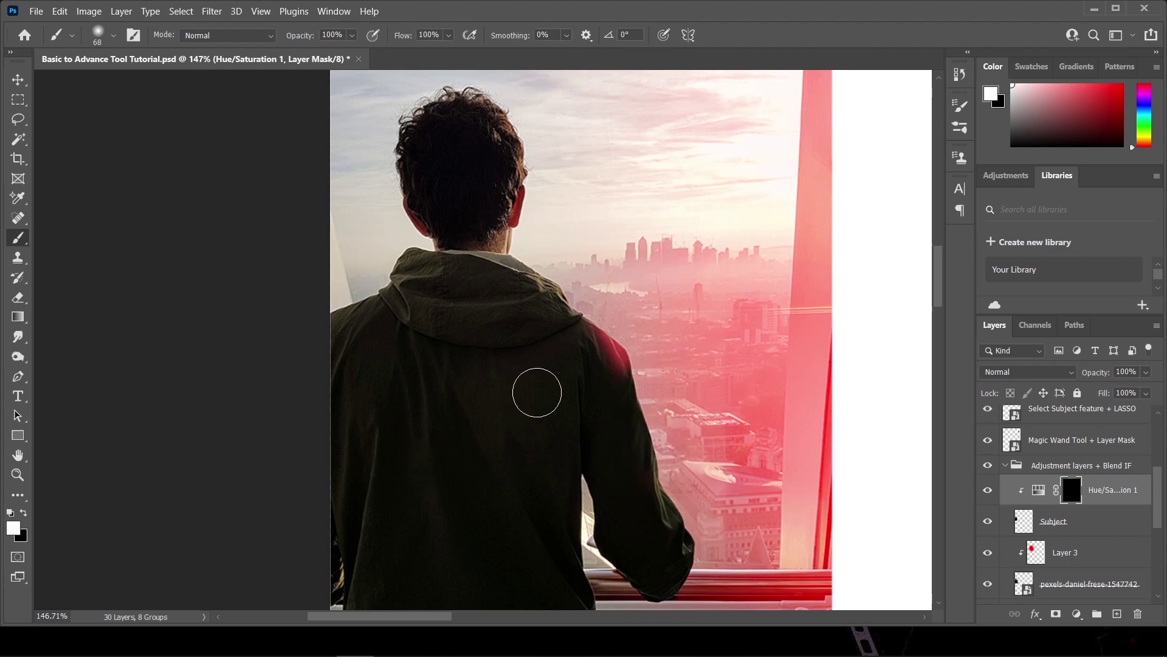
right_click(633, 351, "alt")
mouse_move(625, 343)
left_mouse_down()
mouse_move(660, 459)
mouse_move(695, 527)
mouse_move(694, 592)
left_mouse_up()
mouse_move(587, 303)
left_mouse_down()
mouse_move(522, 242)
mouse_move(538, 139)
left_mouse_up()
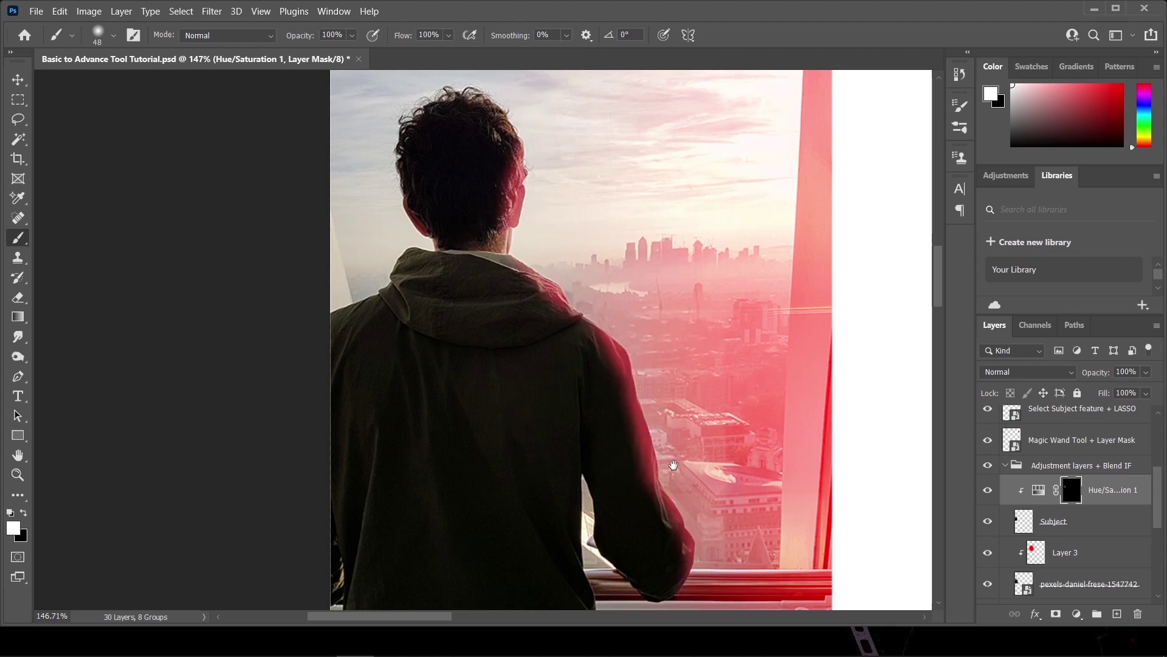
left_click_drag(680, 484, 645, 114)
mouse_move(577, 229)
left_mouse_down()
mouse_move(567, 270)
mouse_move(573, 435)
left_mouse_up()
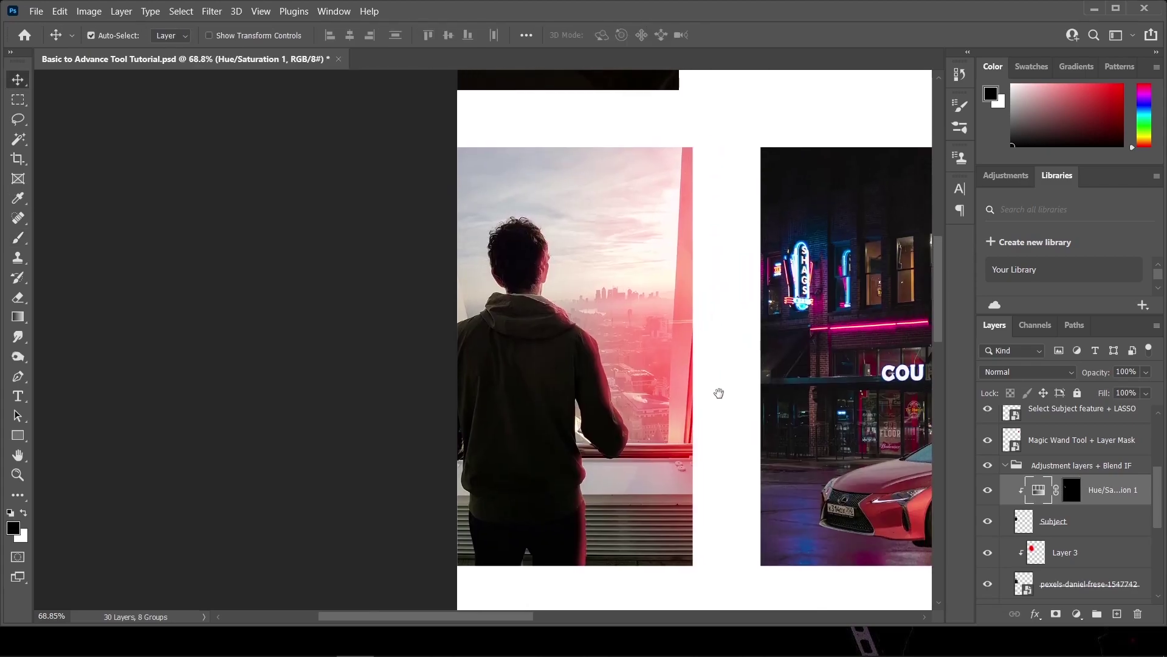
left_click_drag(719, 393, 721, 394)
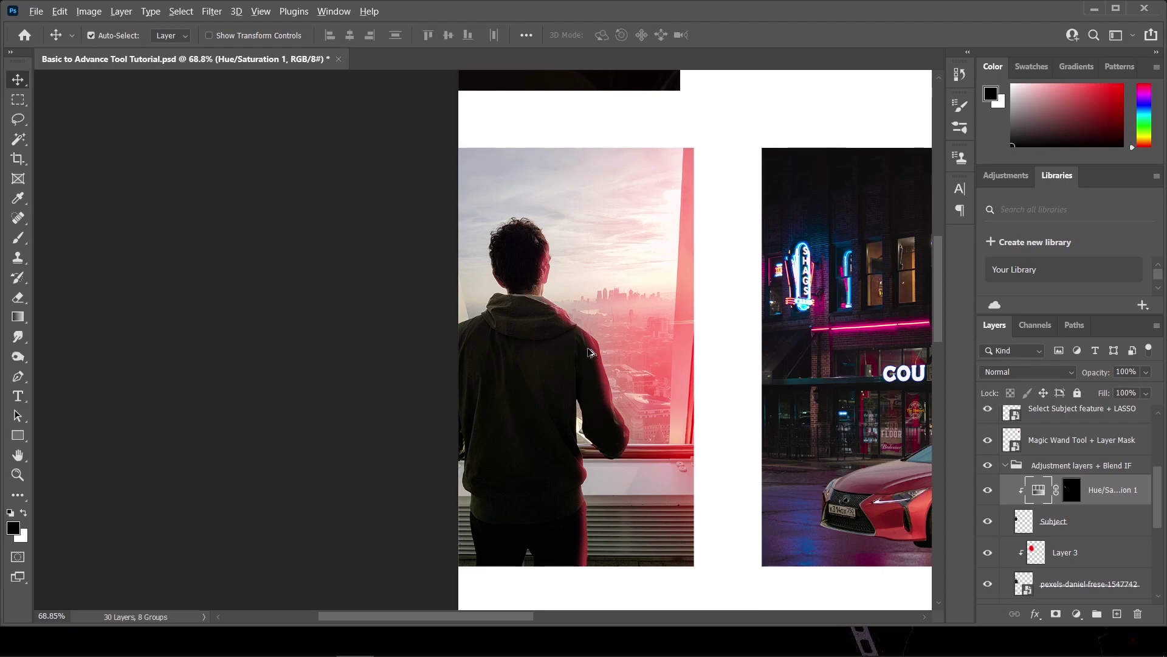
- Split the Hue/Saturation layer's Blend If Underlying Layer black slider to 0 / 52 so the red tint leaves the jacket's darkest areas
scroll(591, 368, "up", 5)
left_click_drag(666, 382, 671, 392)
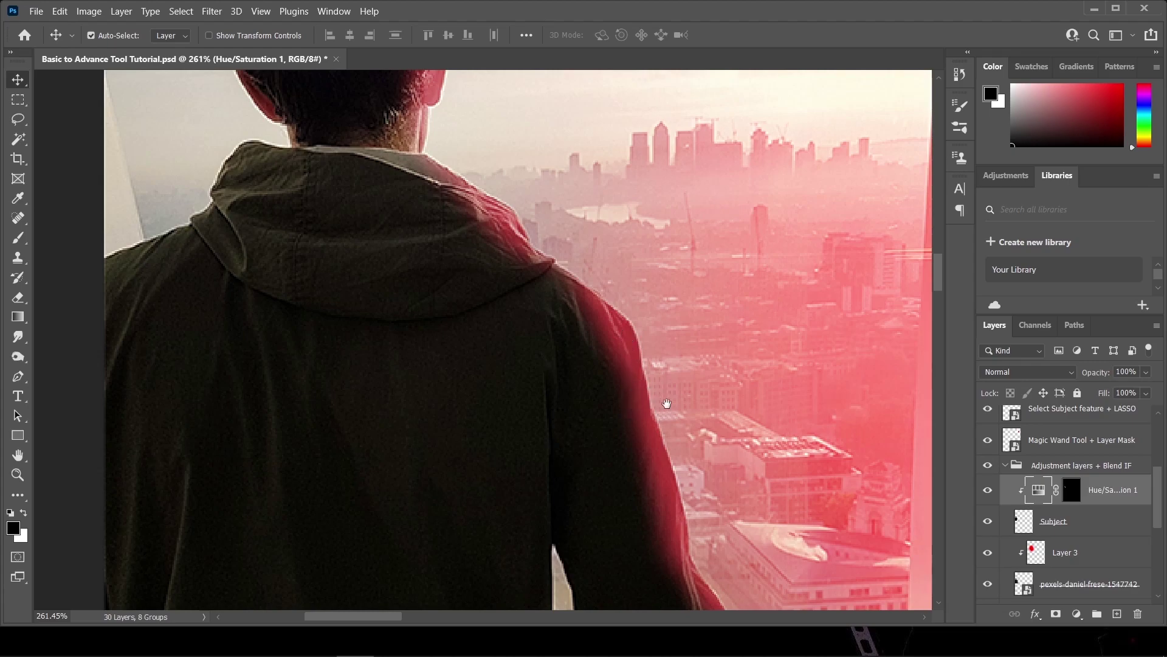
left_click_drag(665, 403, 619, 344)
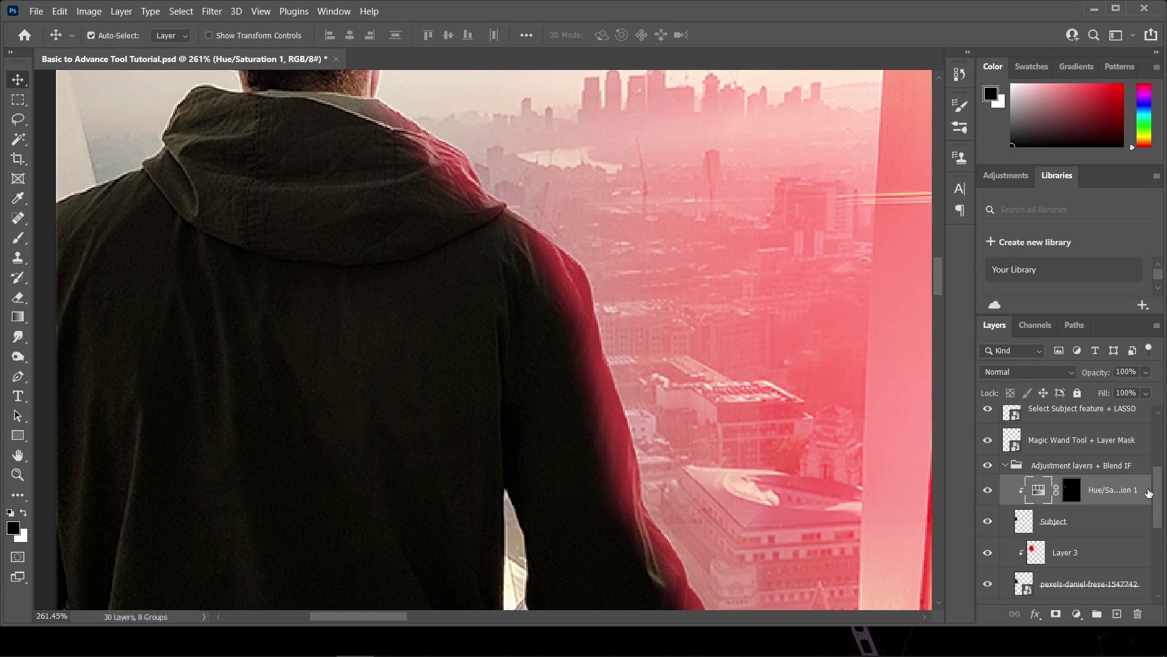
double_click(1129, 465)
left_click_drag(803, 85, 847, 99)
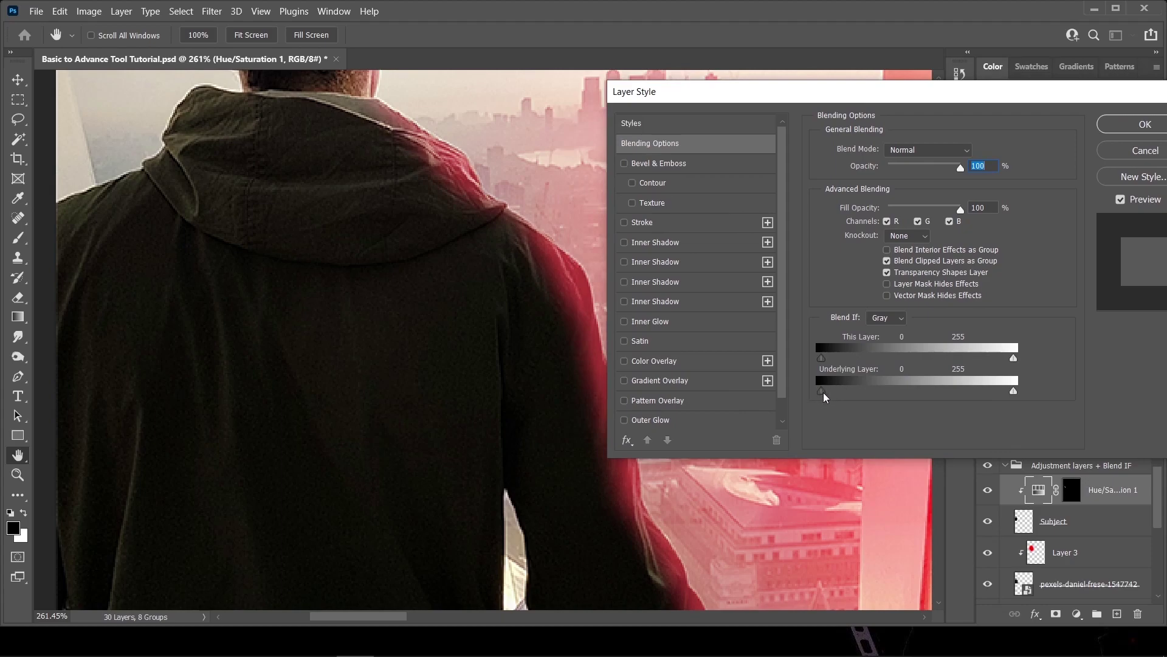
left_click_drag(857, 93, 869, 93)
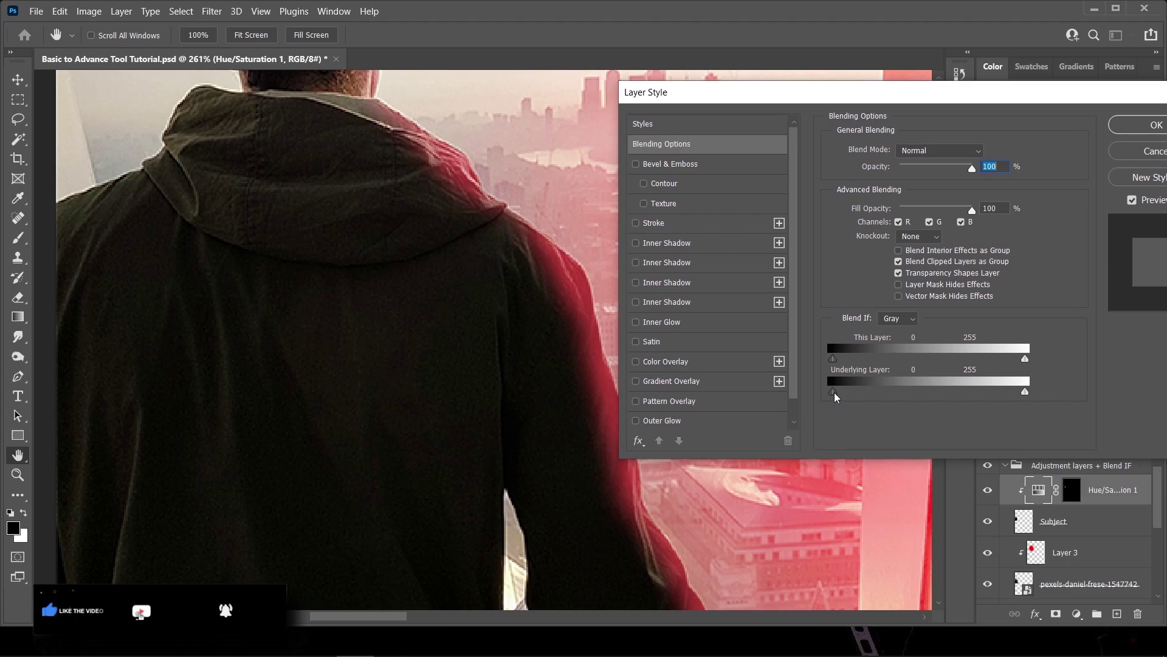
key("alt")
left_click_drag(835, 396, 873, 396)
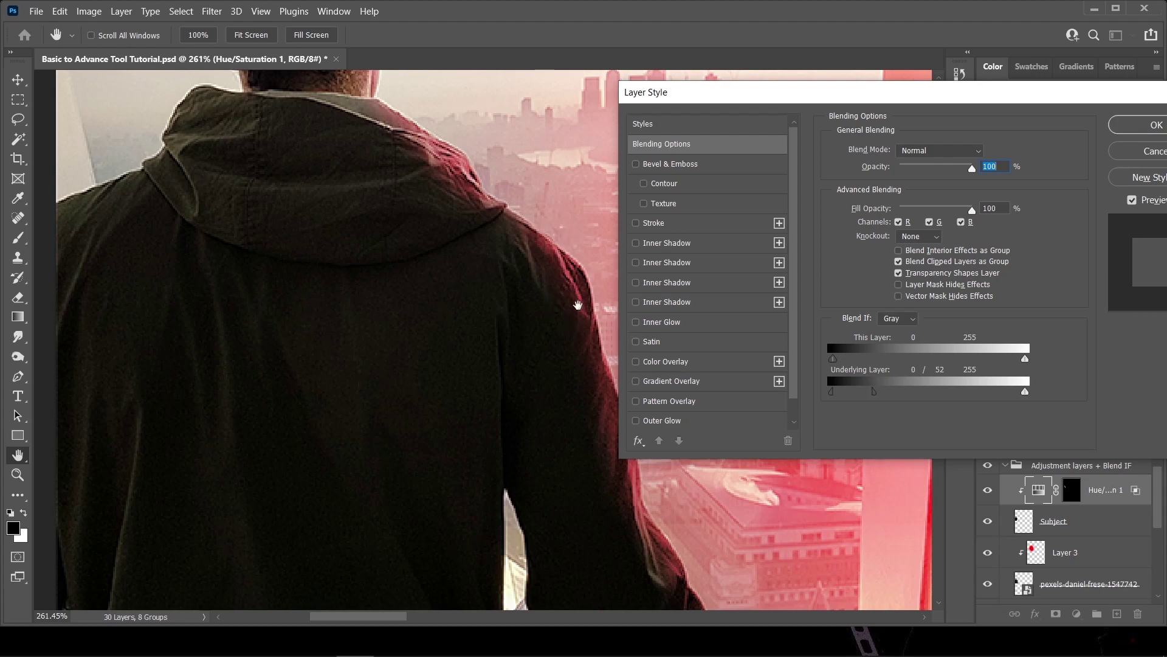
left_click_drag(823, 95, 840, 96)
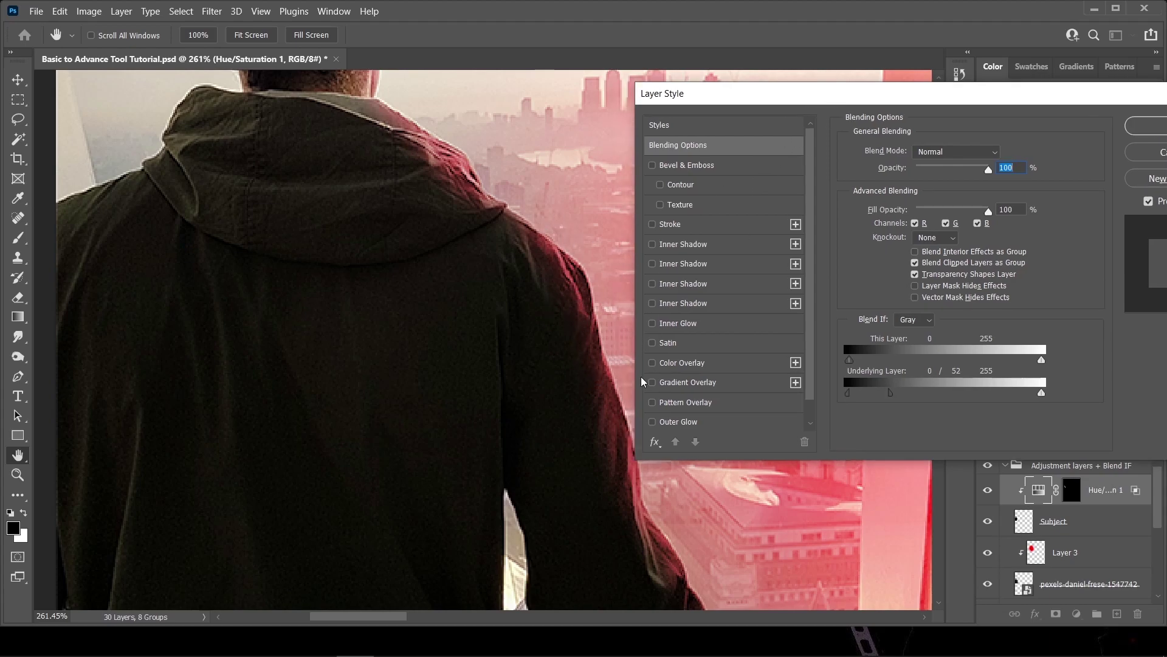
left_click_drag(1073, 97, 1057, 96)
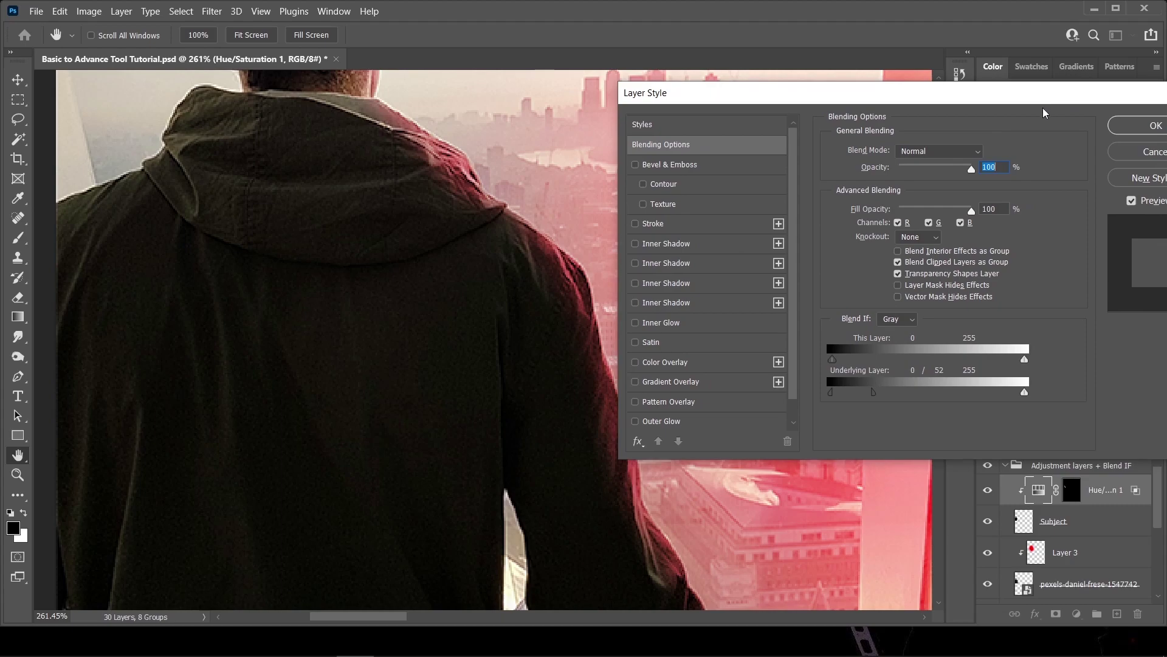
left_click(1141, 132)
- Select the car layer in the neon street composite and temporarily hide it to compare it with its background
scroll(635, 492, "down", 6)
left_click_drag(696, 465, 690, 448)
scroll(681, 432, "down", 3)
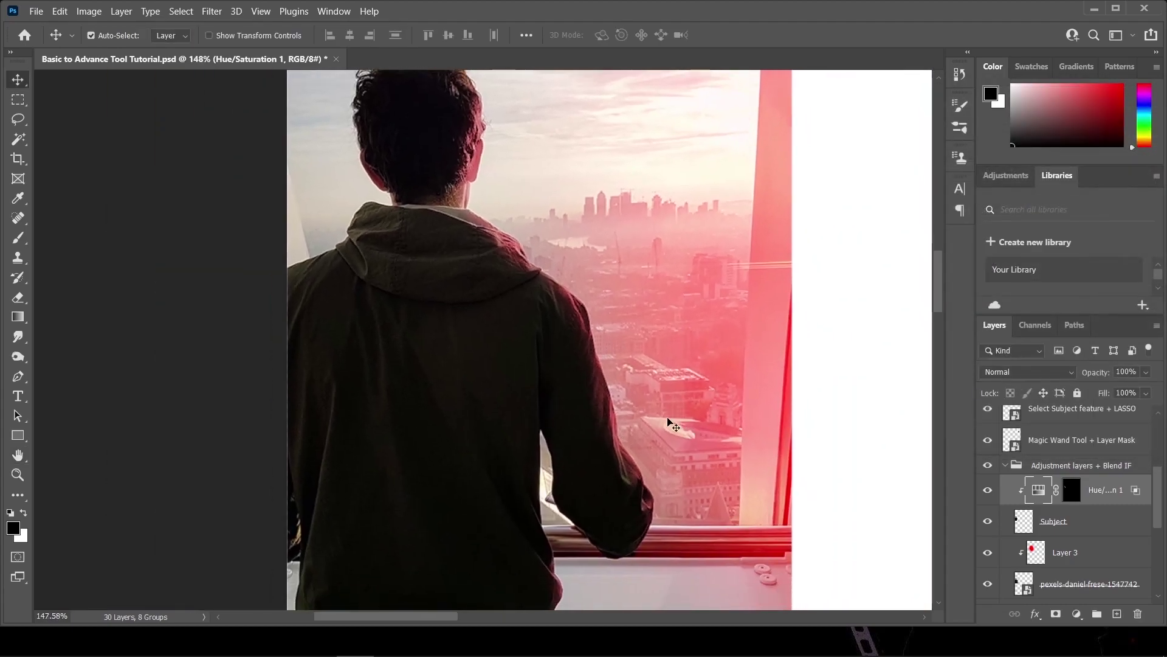
scroll(638, 456, "down", 2)
scroll(631, 453, "down", 1)
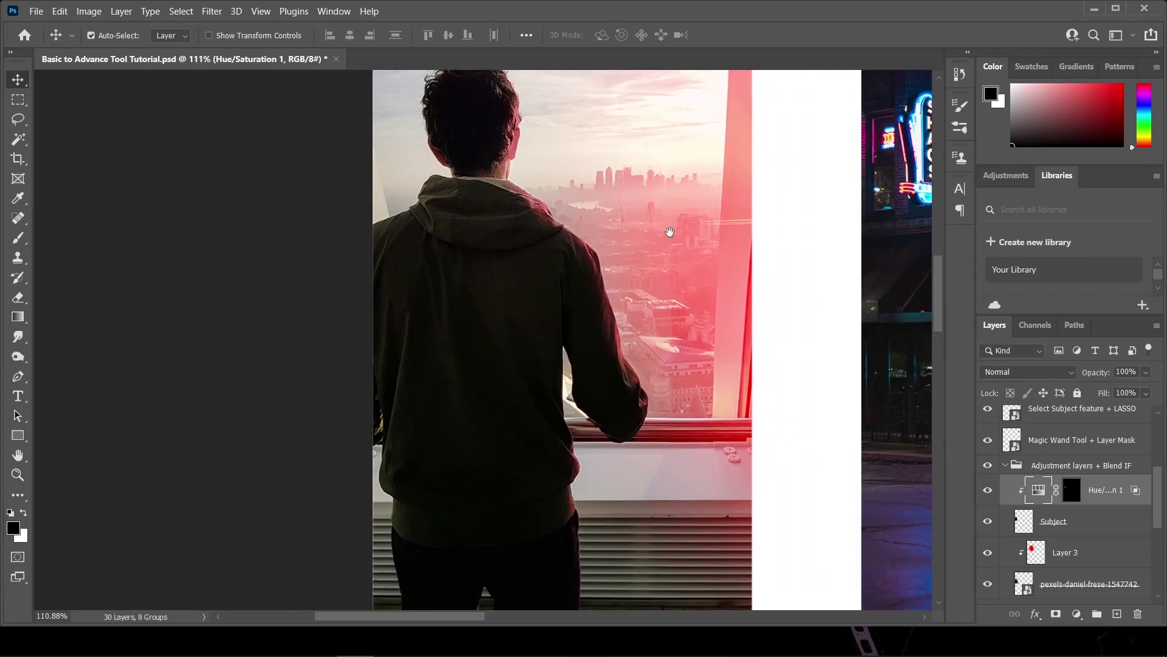
left_click_drag(670, 232, 675, 260)
scroll(757, 366, "down", 2)
left_click_drag(854, 348, 290, 404)
scroll(569, 414, "down", 3)
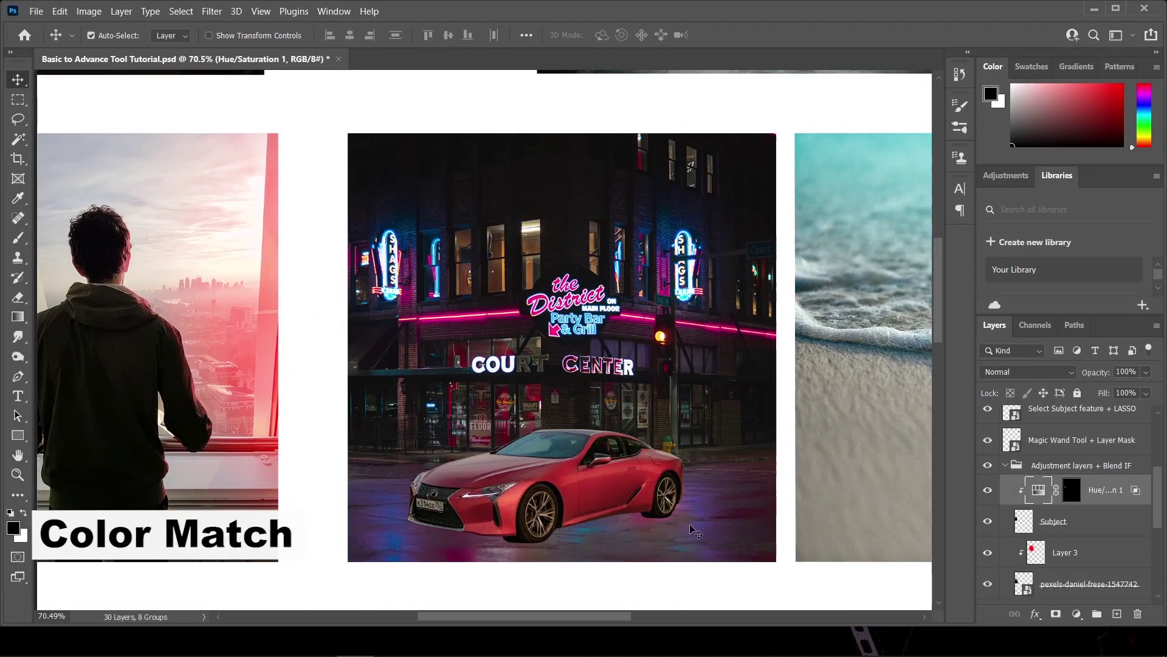
left_click(515, 498)
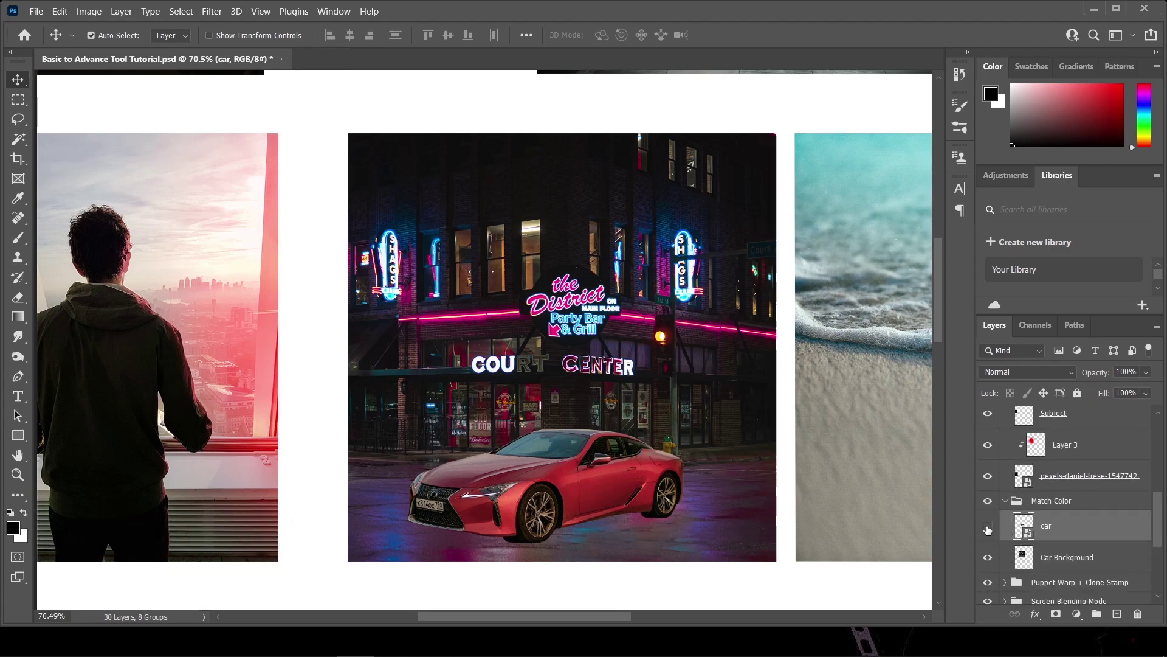
left_click(988, 527)
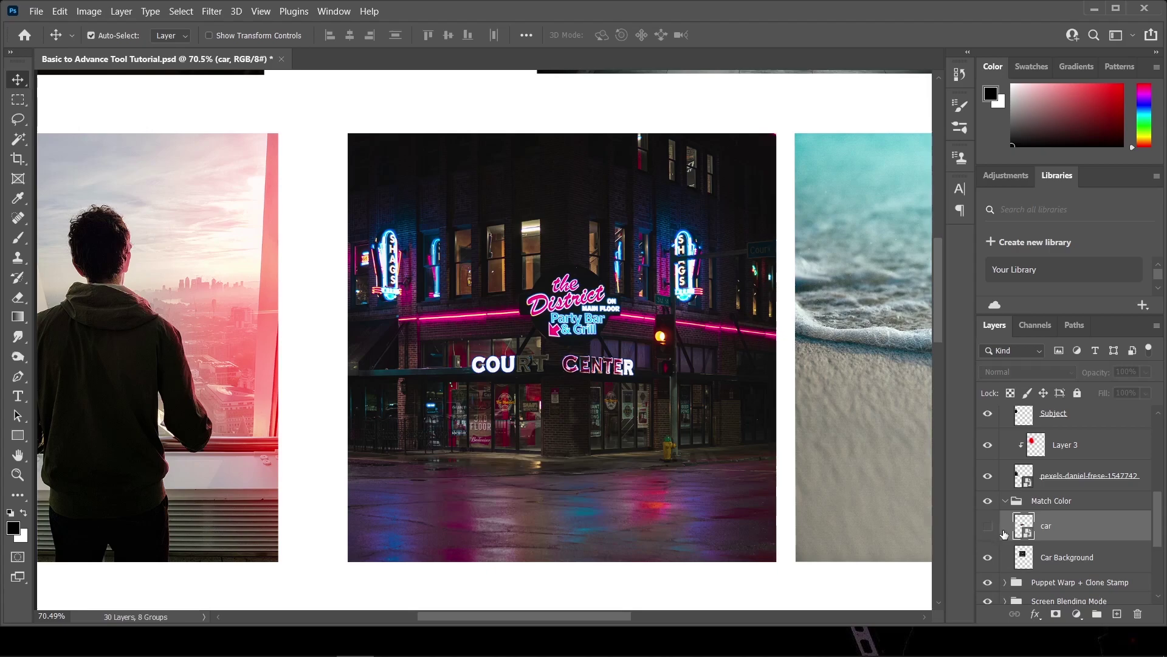
left_click(987, 527)
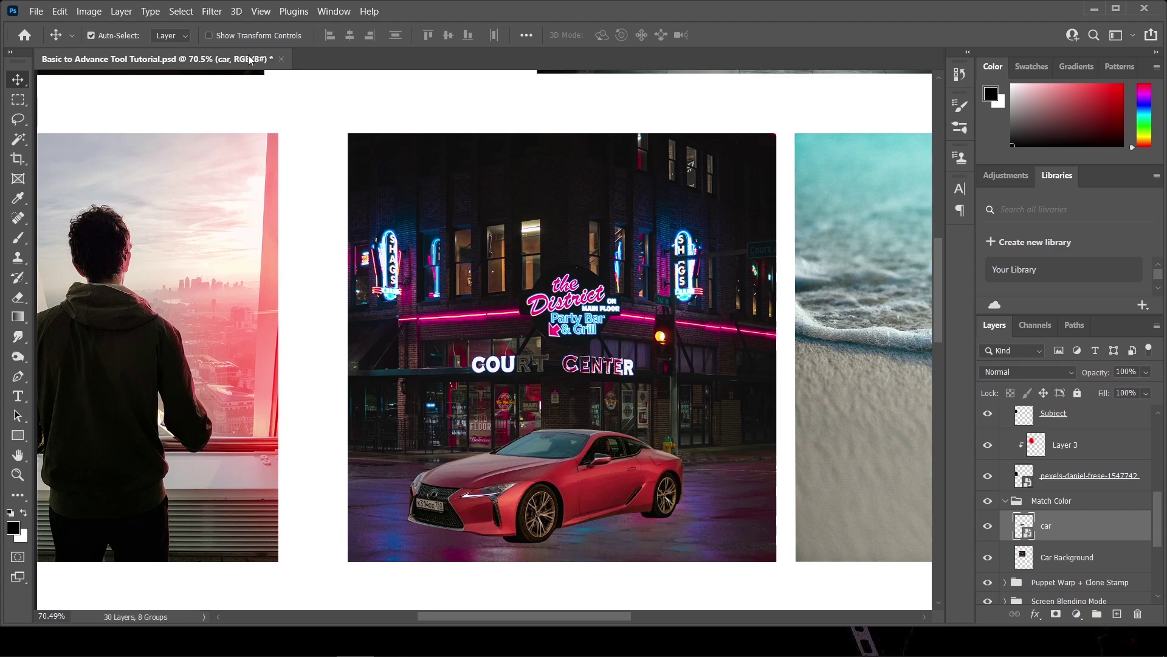
- Check whether Match Color is available for the car smart object, and rasterize the car layer
left_click(89, 12)
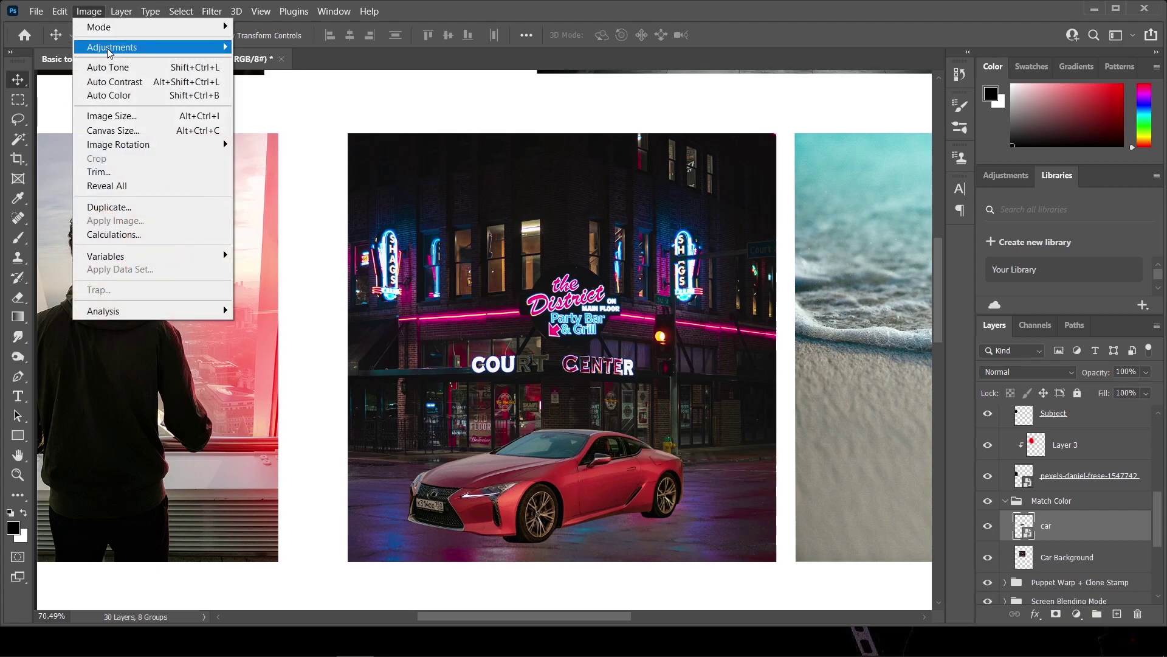
mouse_move(110, 49)
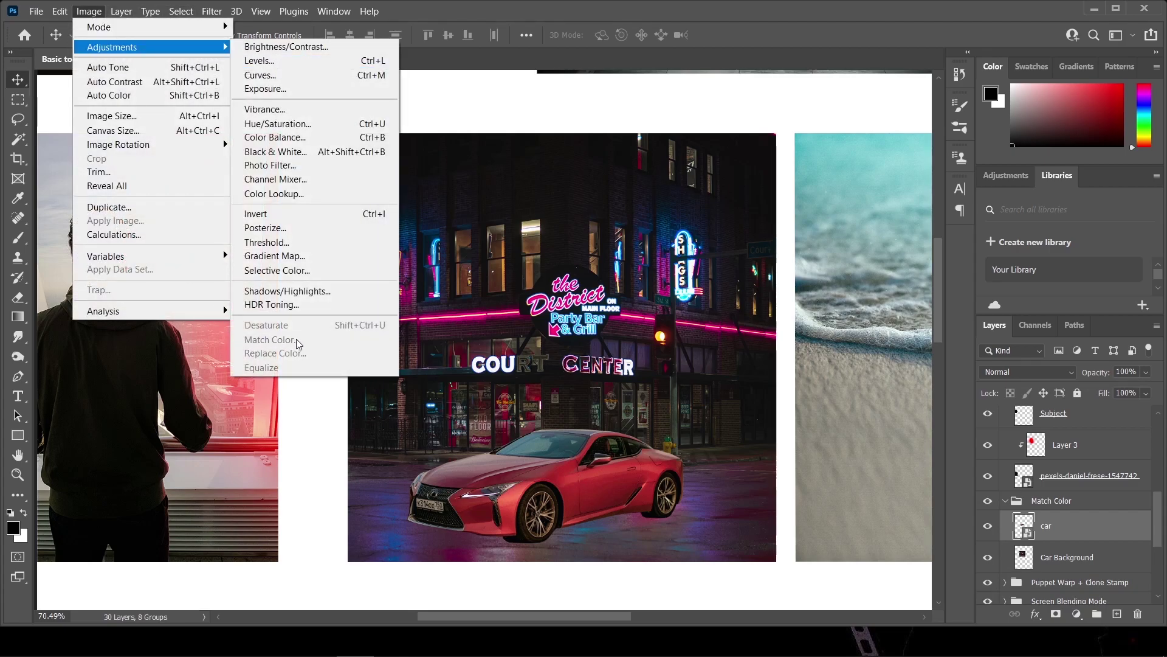
left_click(1035, 514)
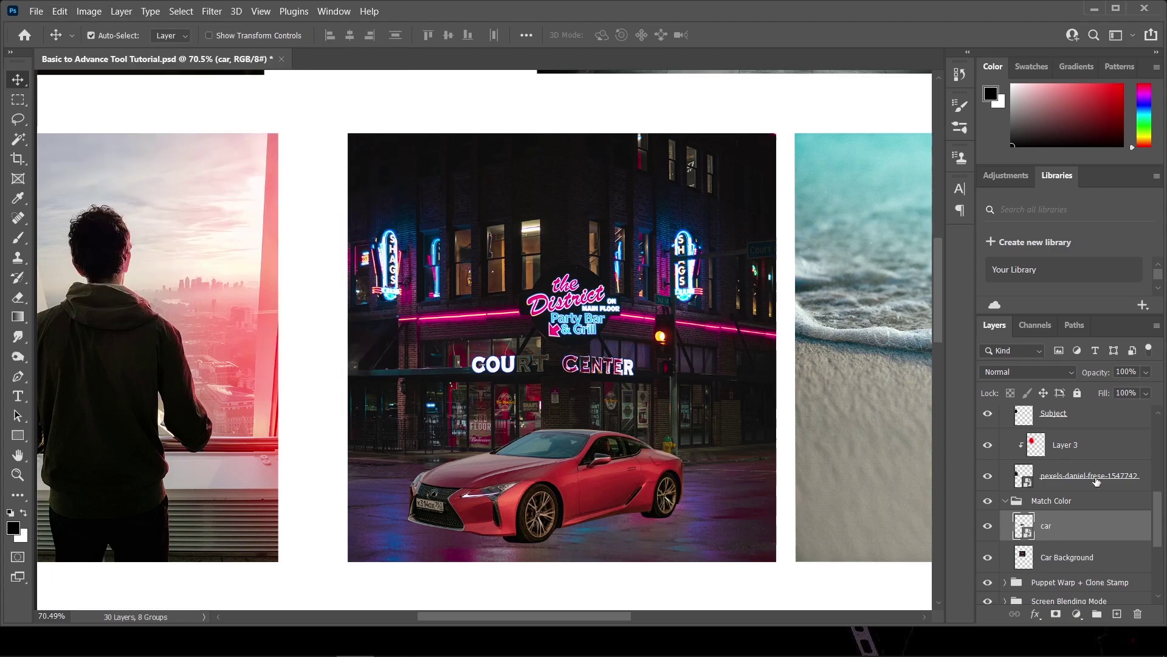
right_click(1060, 529)
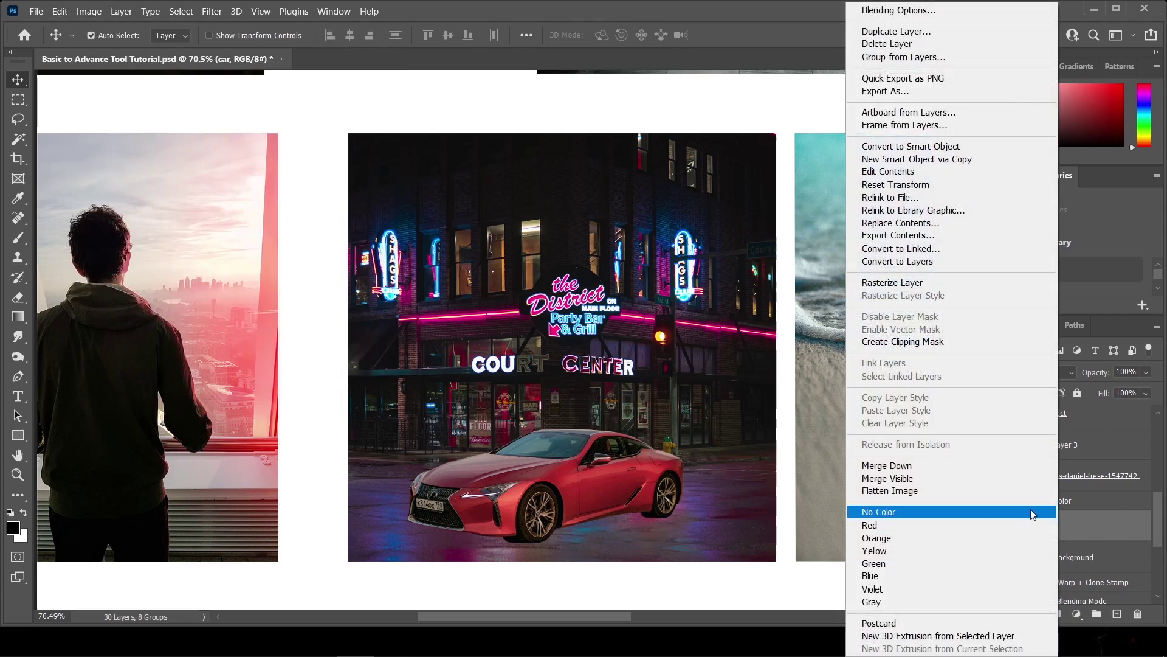
left_click(887, 283)
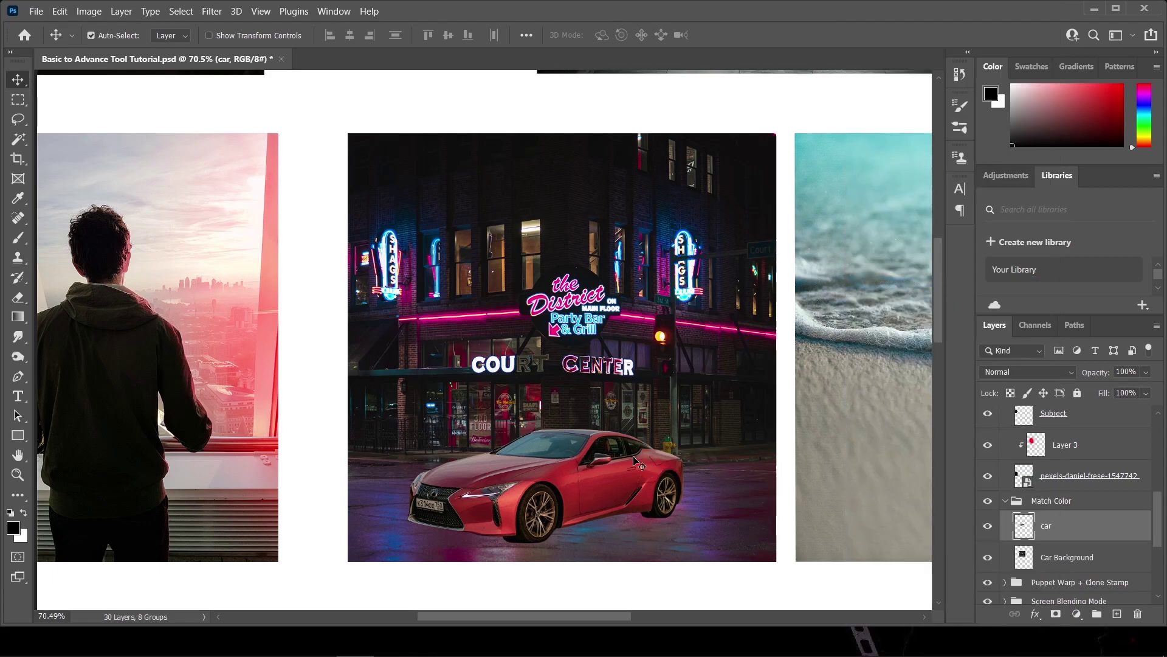
- Start Match Color on the car layer with the current document as source and Car Background as source layer
left_click(86, 11)
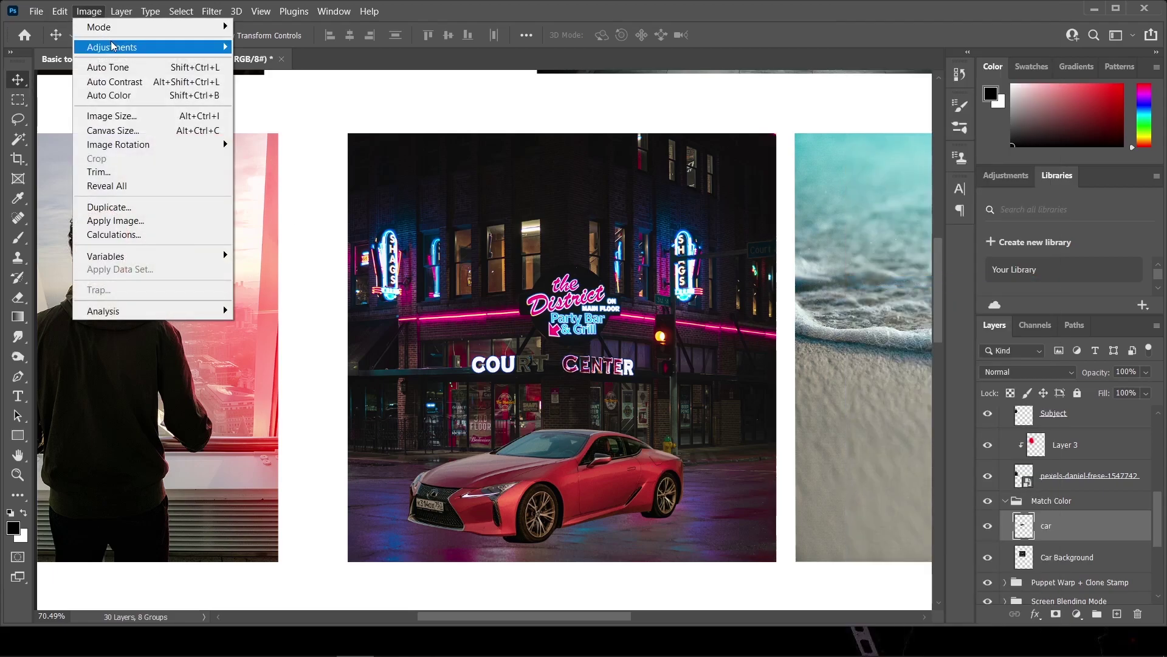
mouse_move(99, 46)
left_click(272, 340)
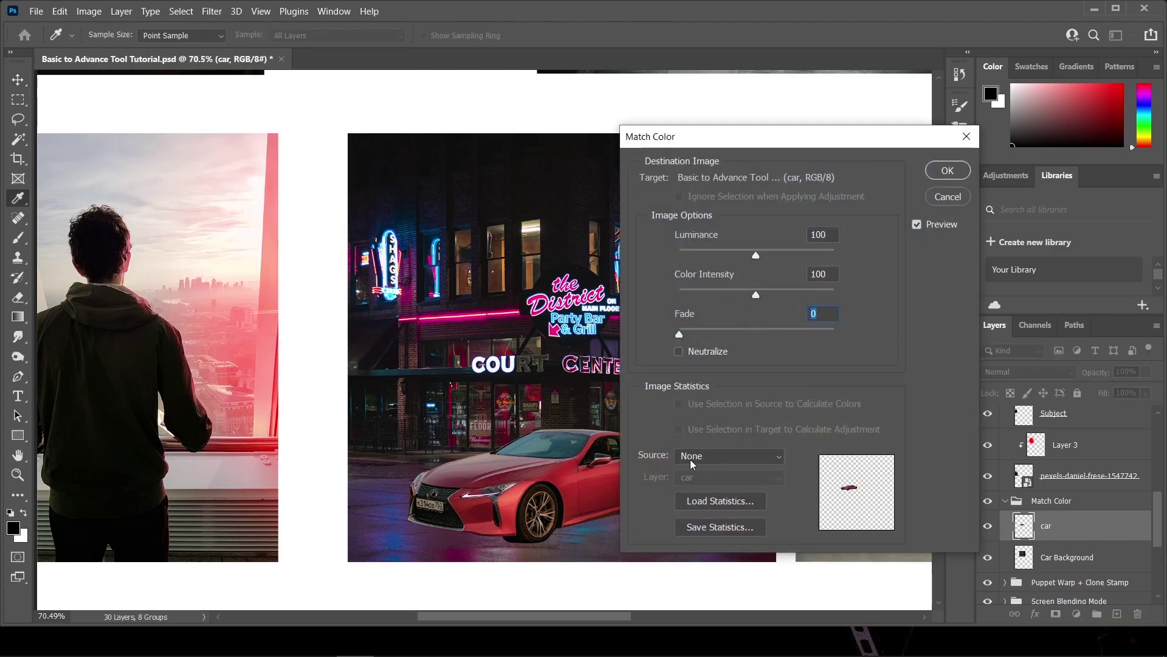
left_click(704, 463)
left_click(703, 484)
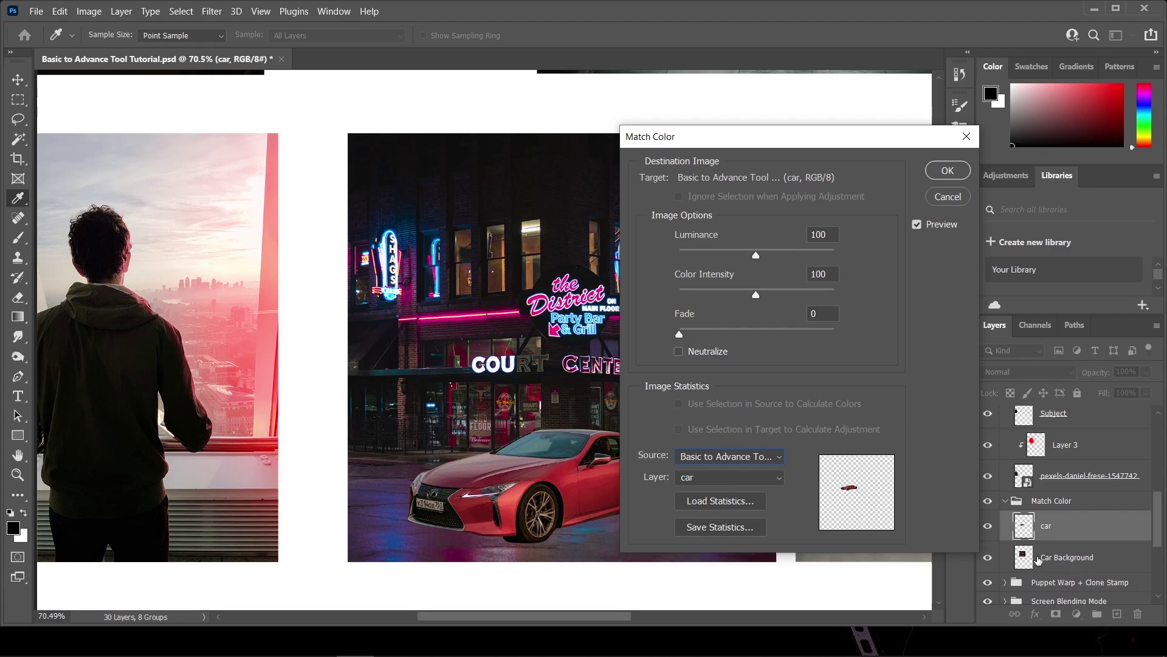
left_click(732, 481)
left_click(716, 426)
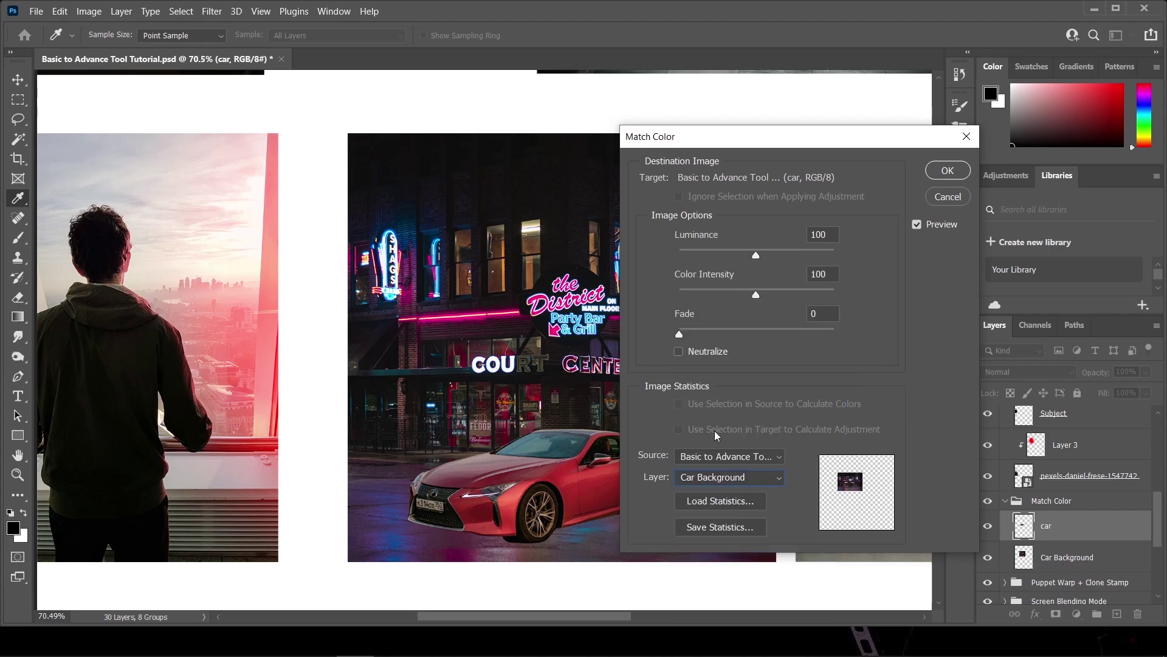
left_click_drag(768, 133, 866, 138)
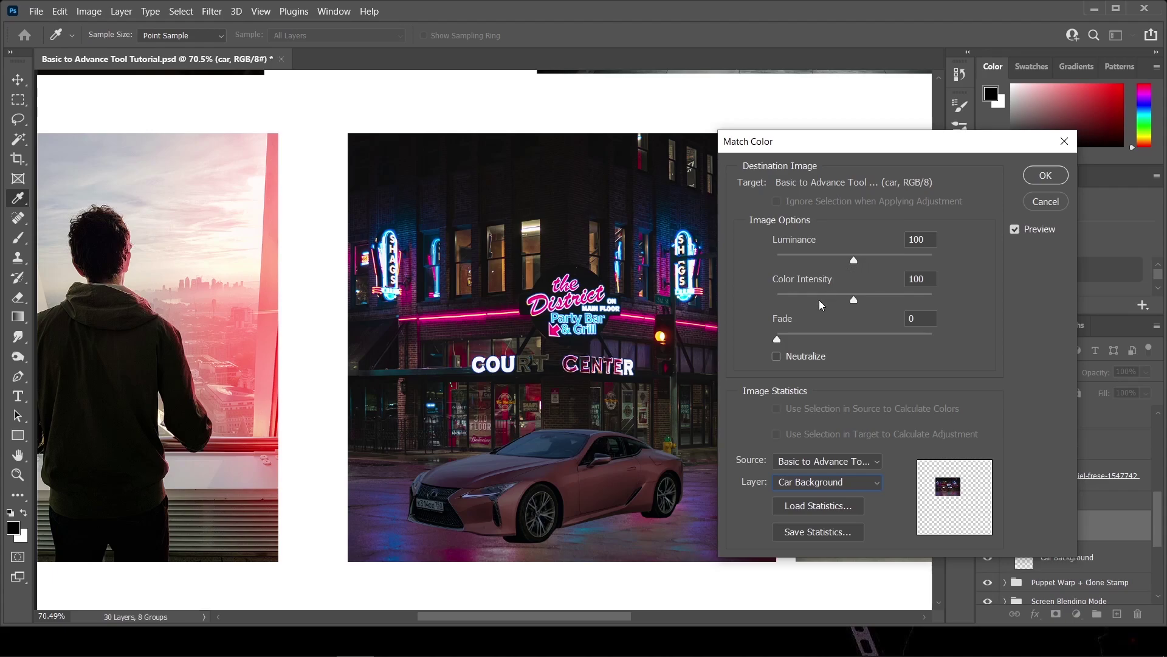
- Set the Match Color Luminance to 160, raise Color Intensity above 100, and apply the adjustment to the car
left_click_drag(863, 263, 875, 266)
left_click(875, 266)
left_click_drag(873, 259, 902, 262)
left_click(902, 268)
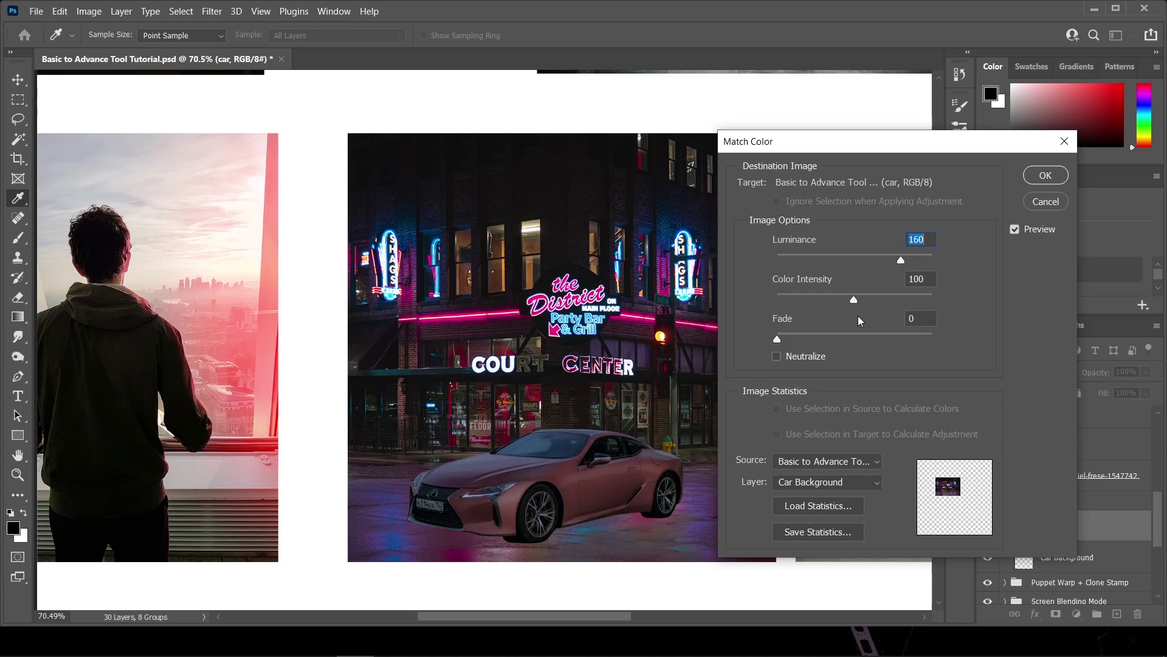
left_click_drag(853, 300, 892, 301)
left_click(1045, 176)
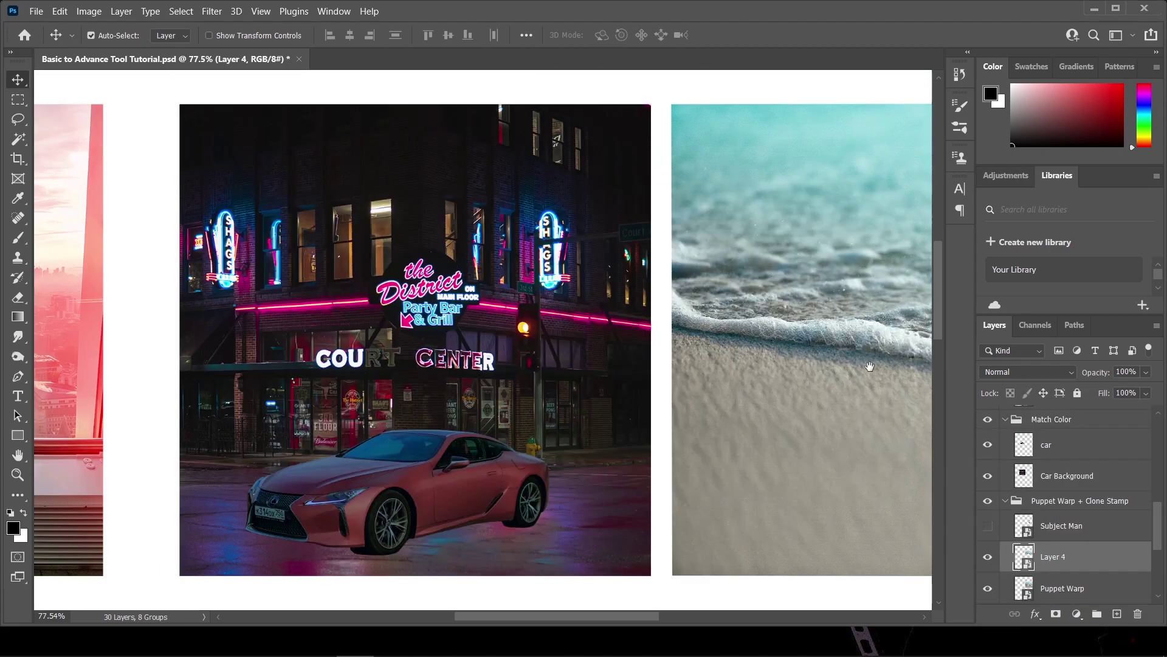
- Compare the separate sea layer with the full beach photo by temporarily hiding the Puppet Warp layer
left_click_drag(811, 369, 458, 372)
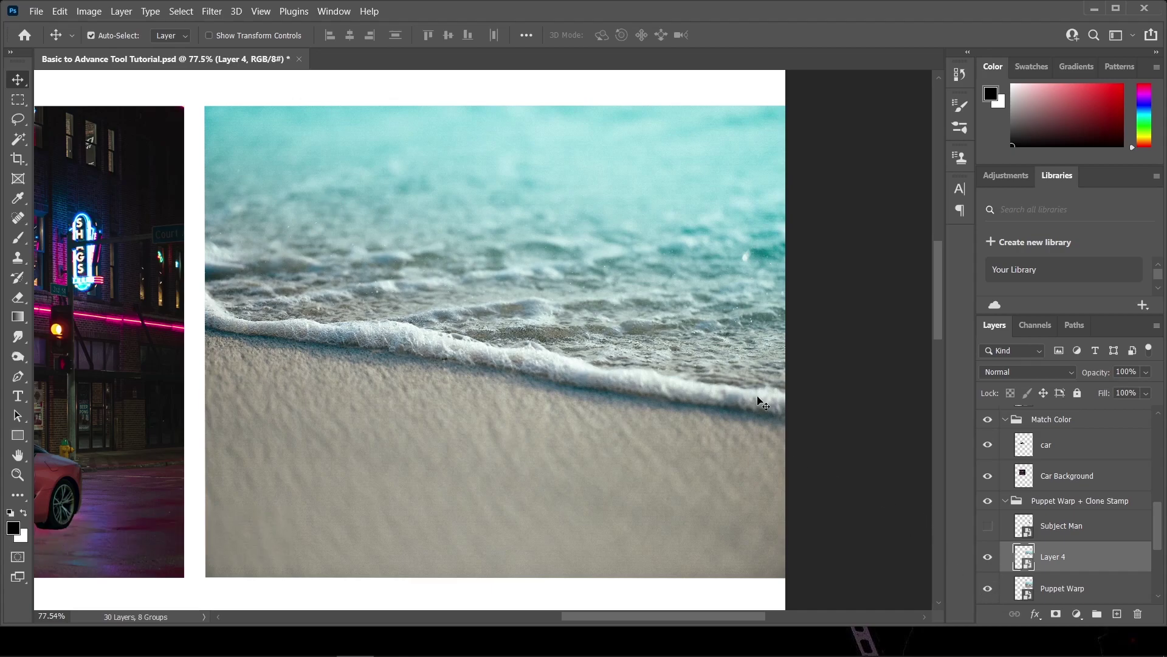
left_click(987, 587)
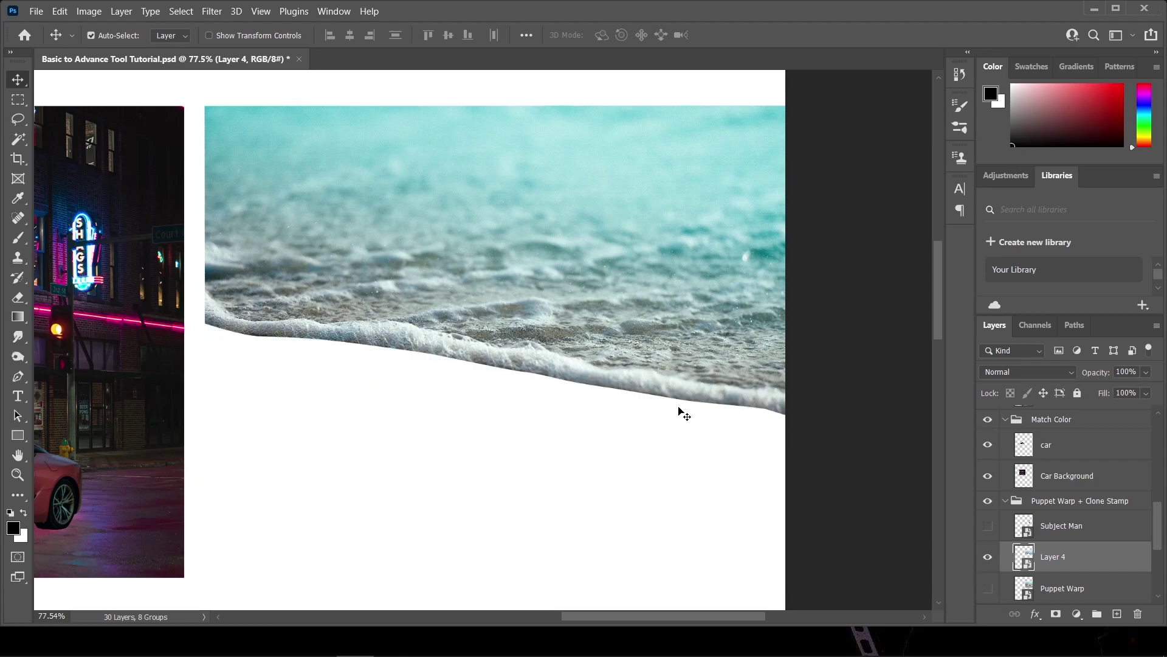
left_click(986, 588)
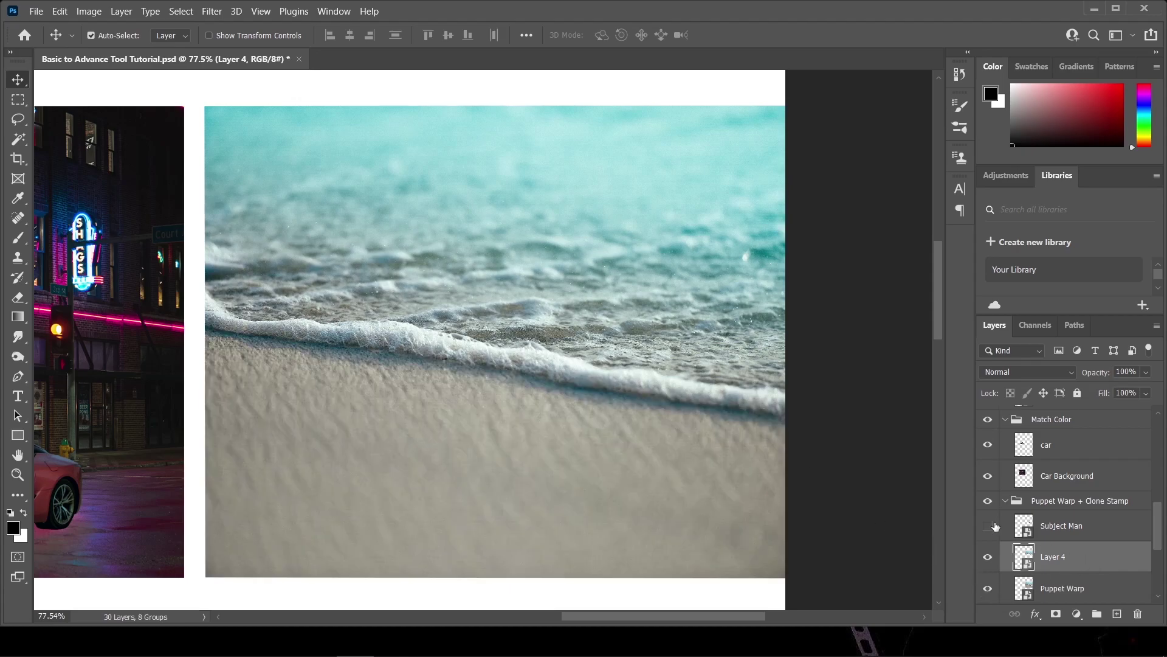
- Start Puppet Warp on Layer 4 and pin both ends and the middle of the foam line and the sea's upper corners
left_click(60, 11)
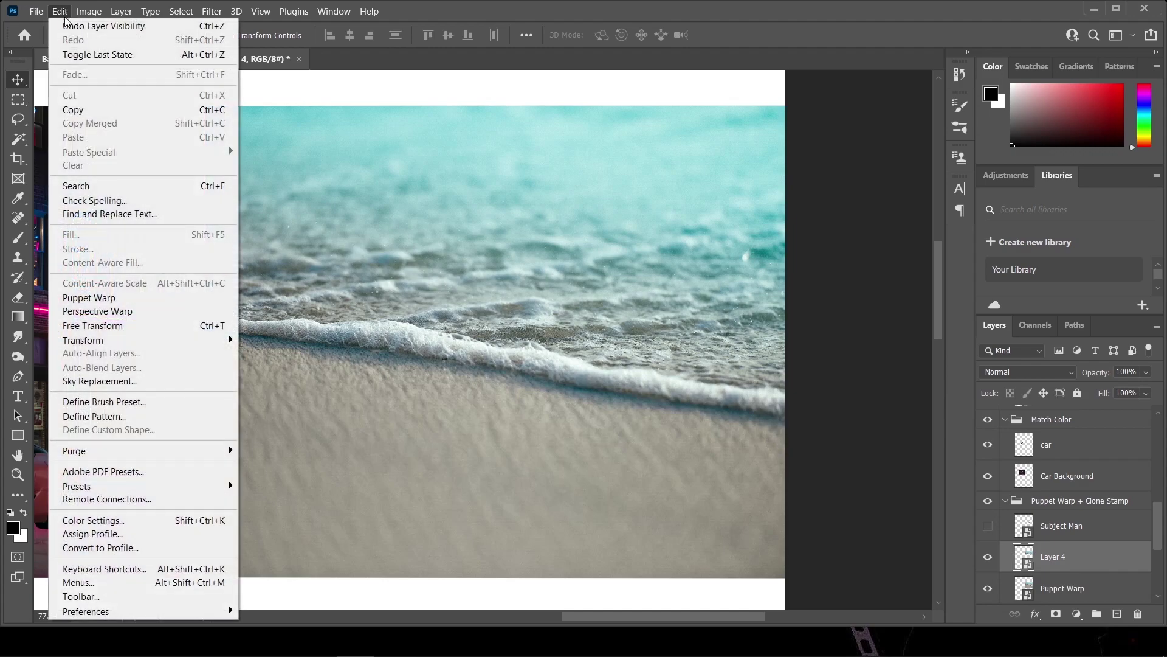
left_click(139, 298)
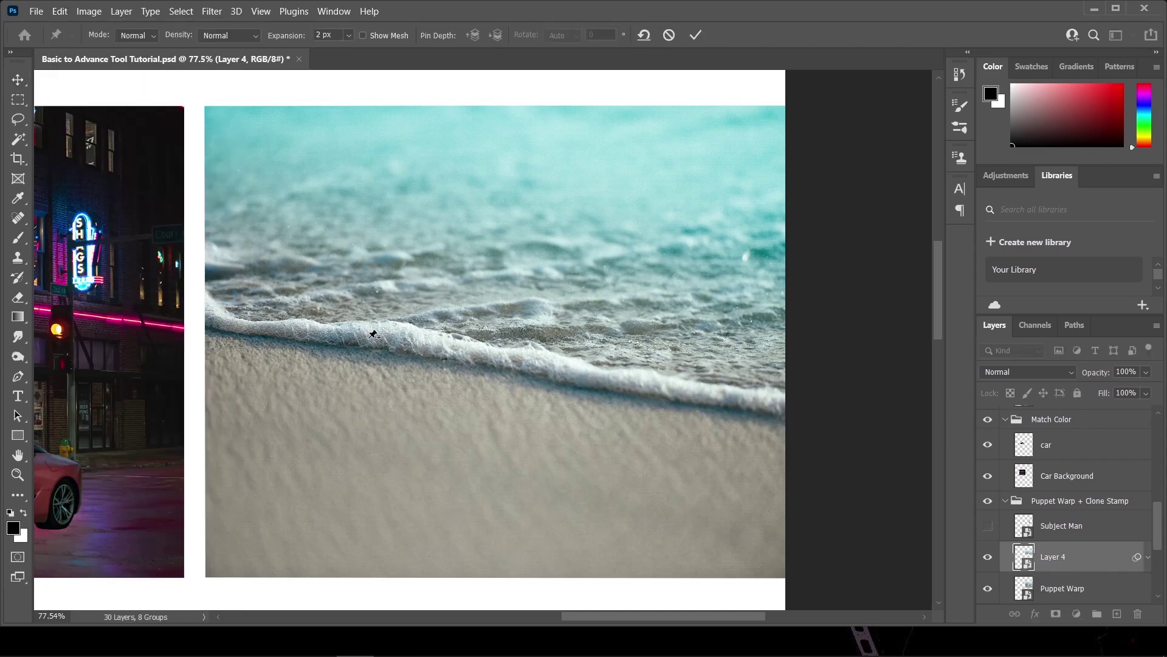
left_click(208, 317)
left_click(778, 405)
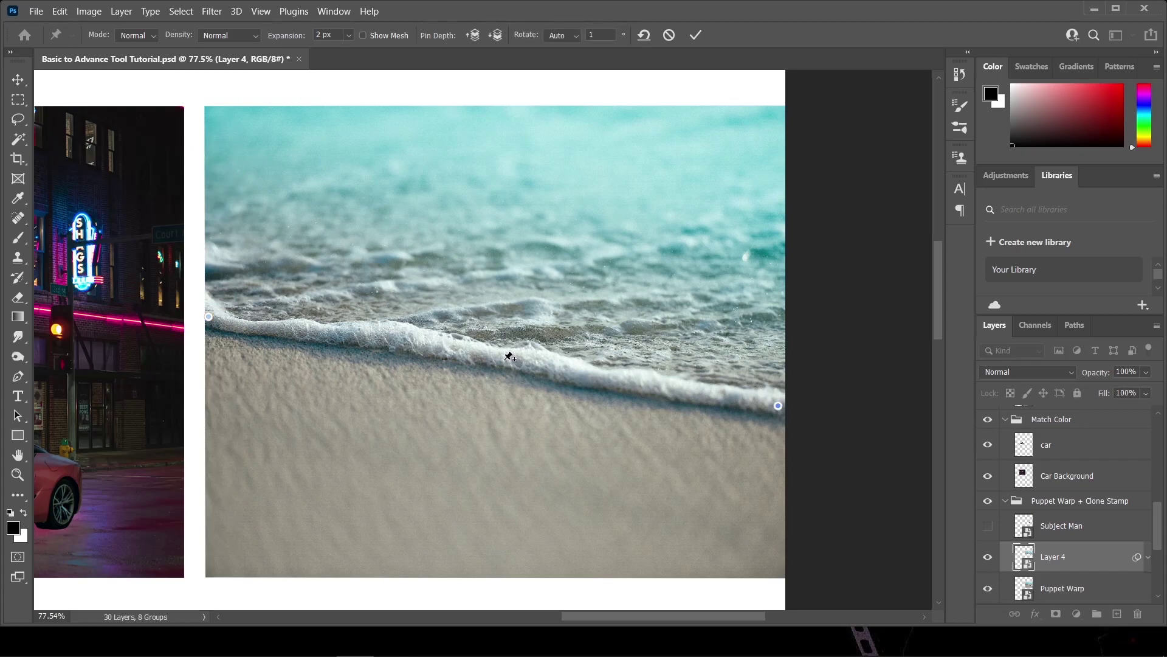
mouse_move(506, 354)
left_mouse_down()
mouse_move(508, 323)
mouse_move(495, 373)
mouse_move(508, 326)
mouse_move(480, 374)
mouse_move(508, 298)
mouse_move(495, 351)
left_mouse_up()
left_click(778, 116)
- Pull the middle of the foam line up into a peak, and pin its two flanks down onto the original shoreline
left_click_drag(497, 352, 505, 286)
left_click_drag(367, 300, 364, 328)
left_click_drag(623, 337, 641, 377)
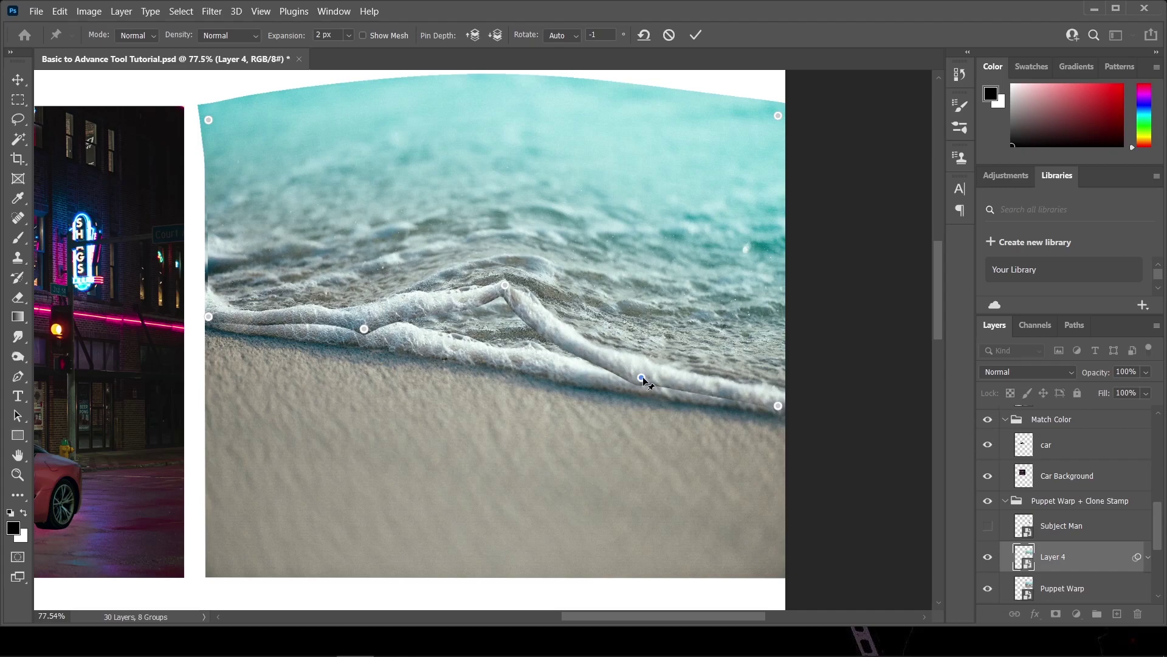
- Rotate the foam line's lower flank pin to 56 degrees and apply the Puppet Warp
key("alt")
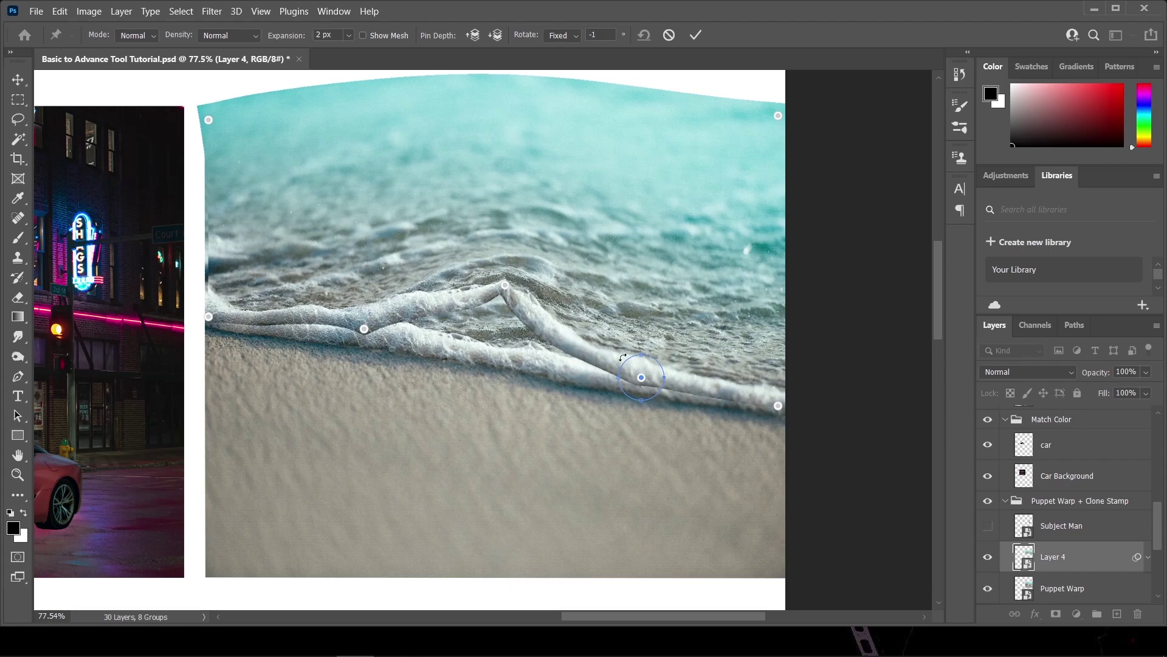
left_click_drag(658, 371, 693, 405)
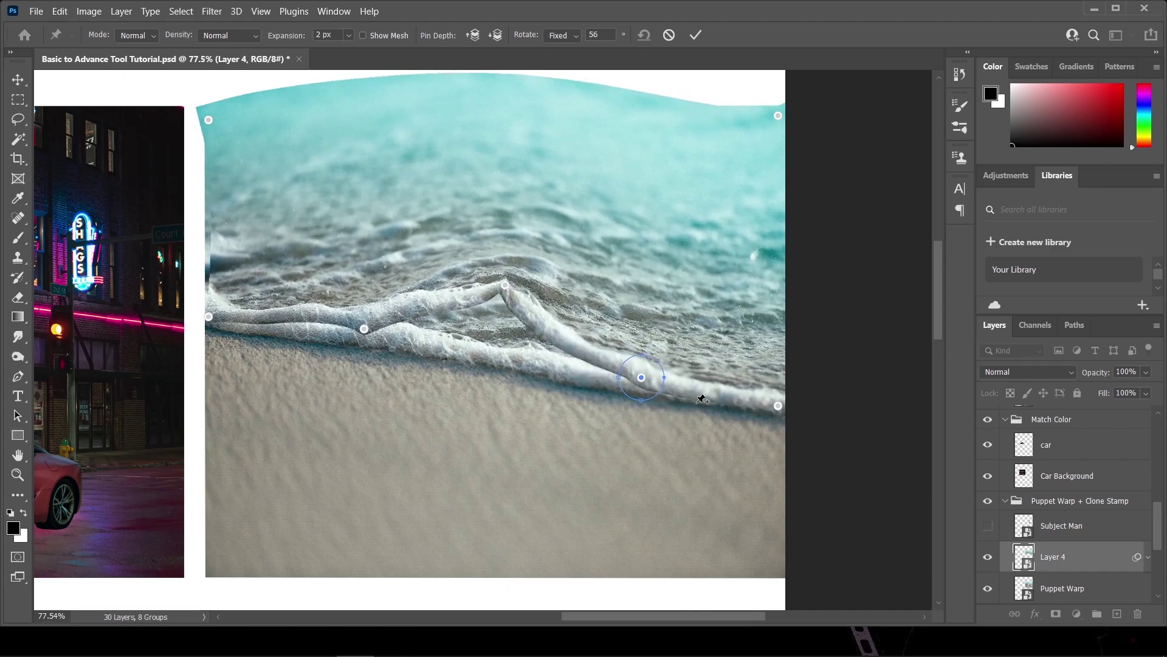
scroll(678, 378, "down", 1)
left_click(15, 79)
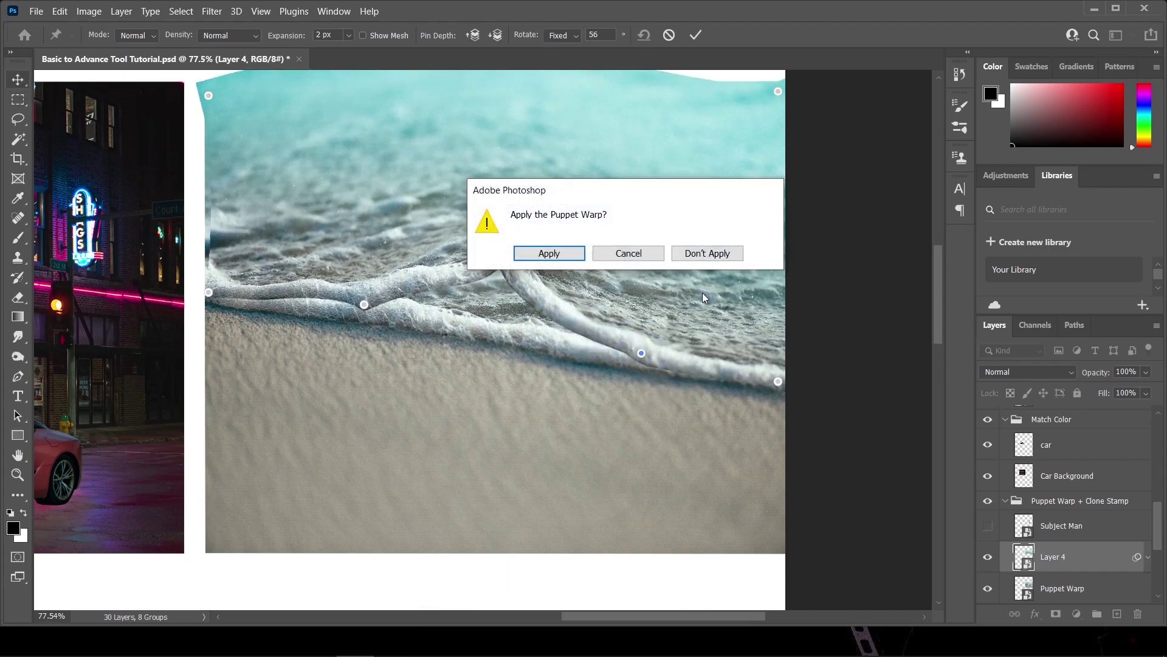
key("Return")
scroll(677, 337, "down", 4)
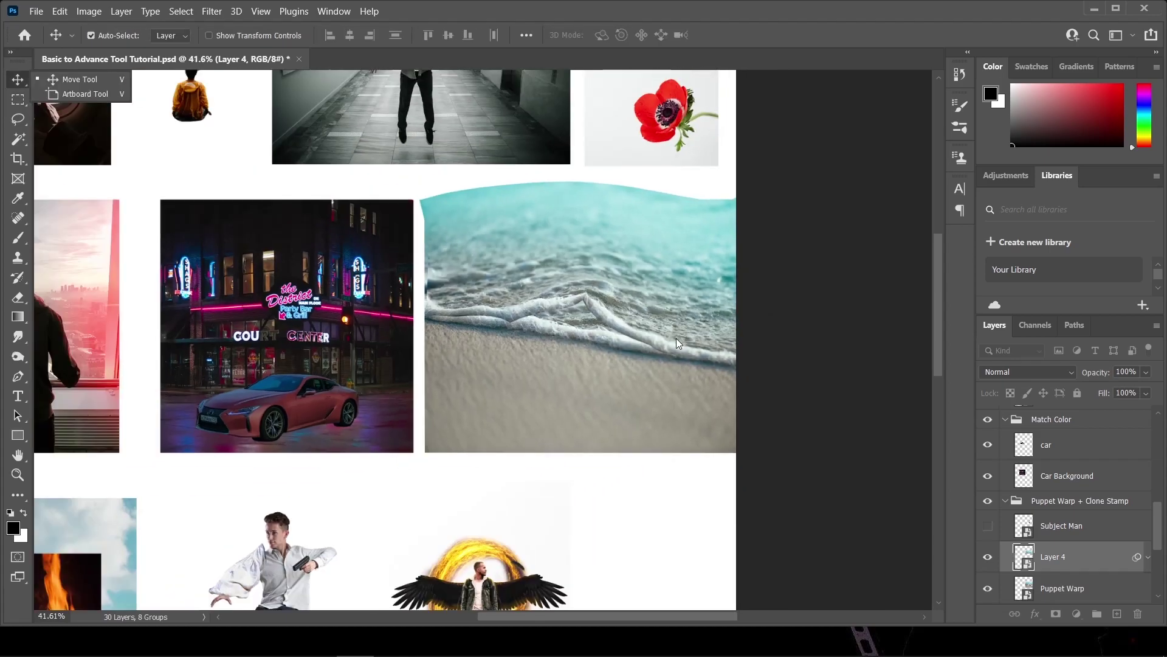
key("alt+space")
left_click(635, 359)
scroll(565, 338, "up", 2)
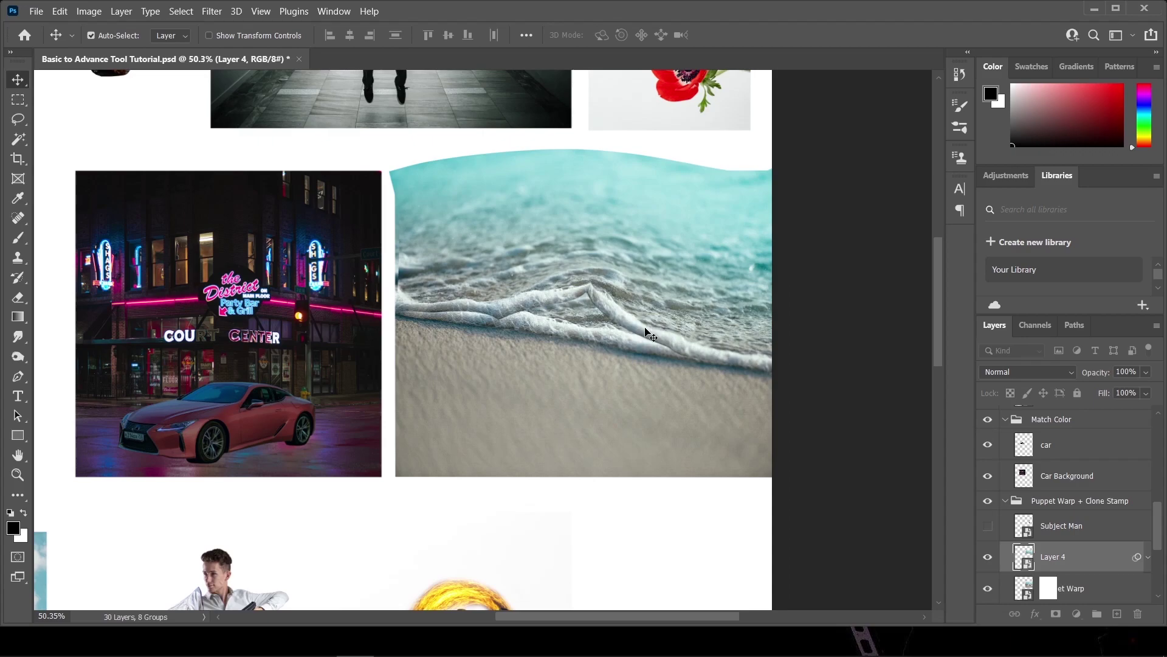
scroll(647, 333, "up", 1)
scroll(593, 304, "up", 2)
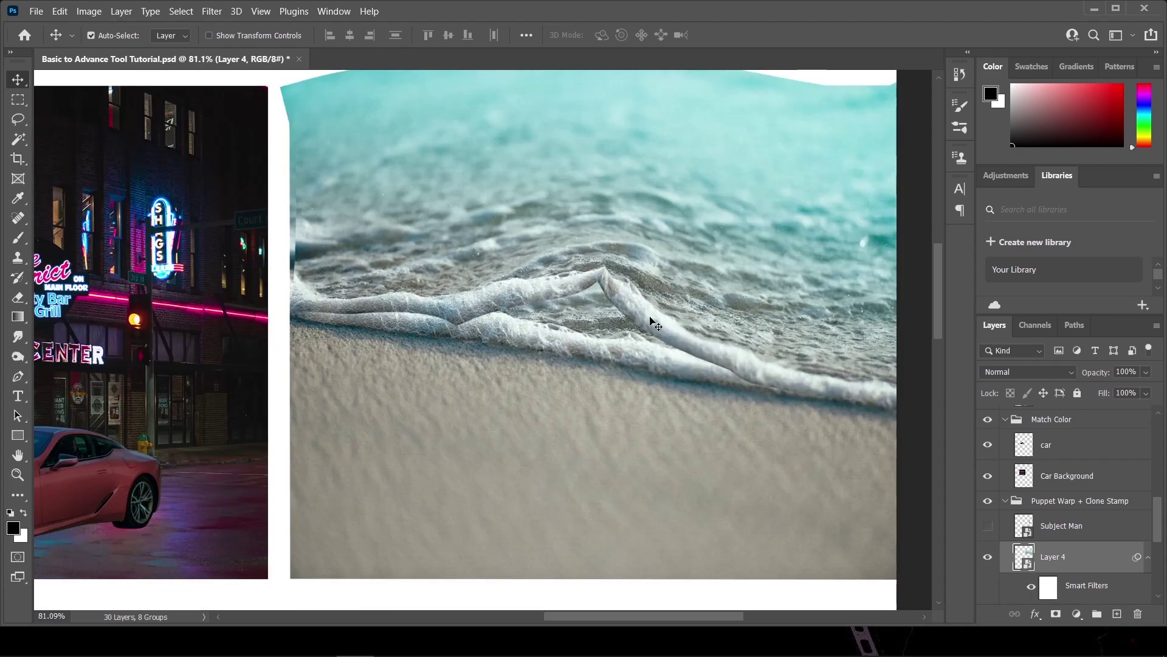
- Select the Fire layer over the sky photo and temporarily hide it to see the jumping man beneath
scroll(705, 365, "down", 1)
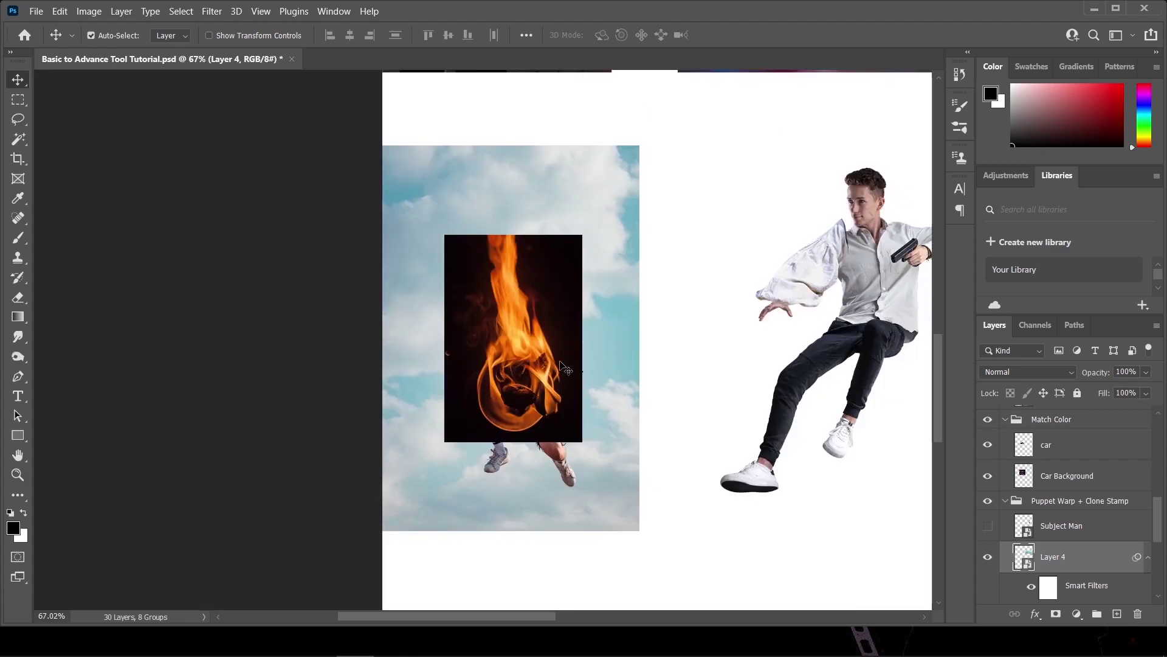
left_click_drag(620, 316, 596, 328)
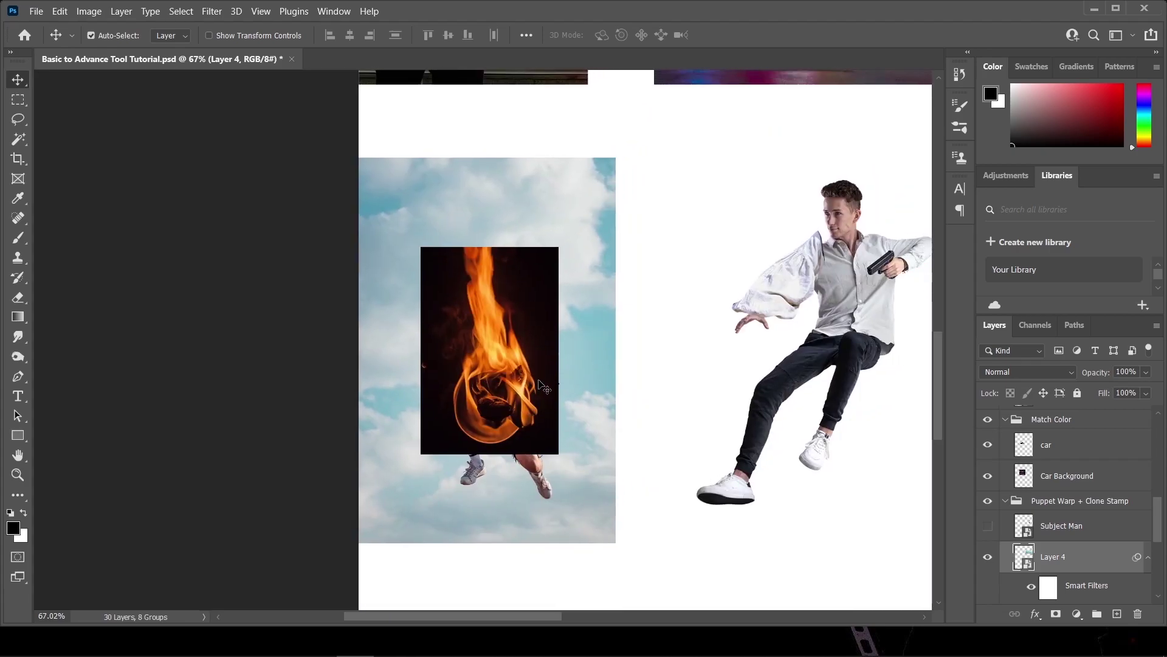
left_click(513, 358)
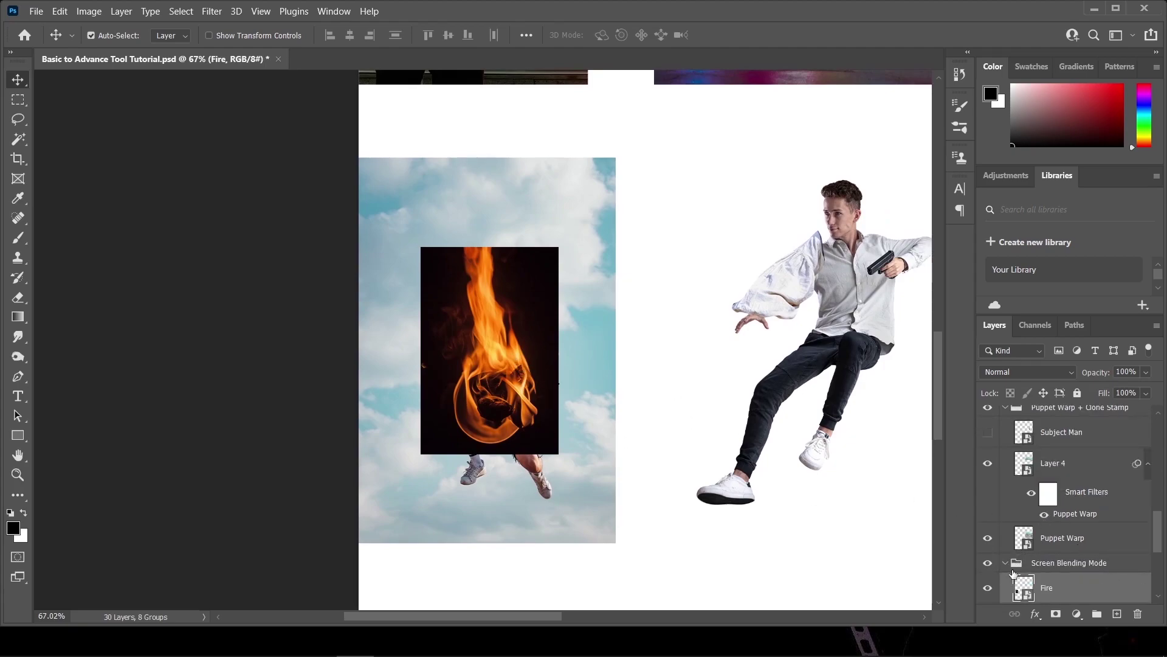
left_click(988, 589)
left_click(988, 589)
- Preview blend modes on the Fire layer and set it to Screen
left_click(1028, 373)
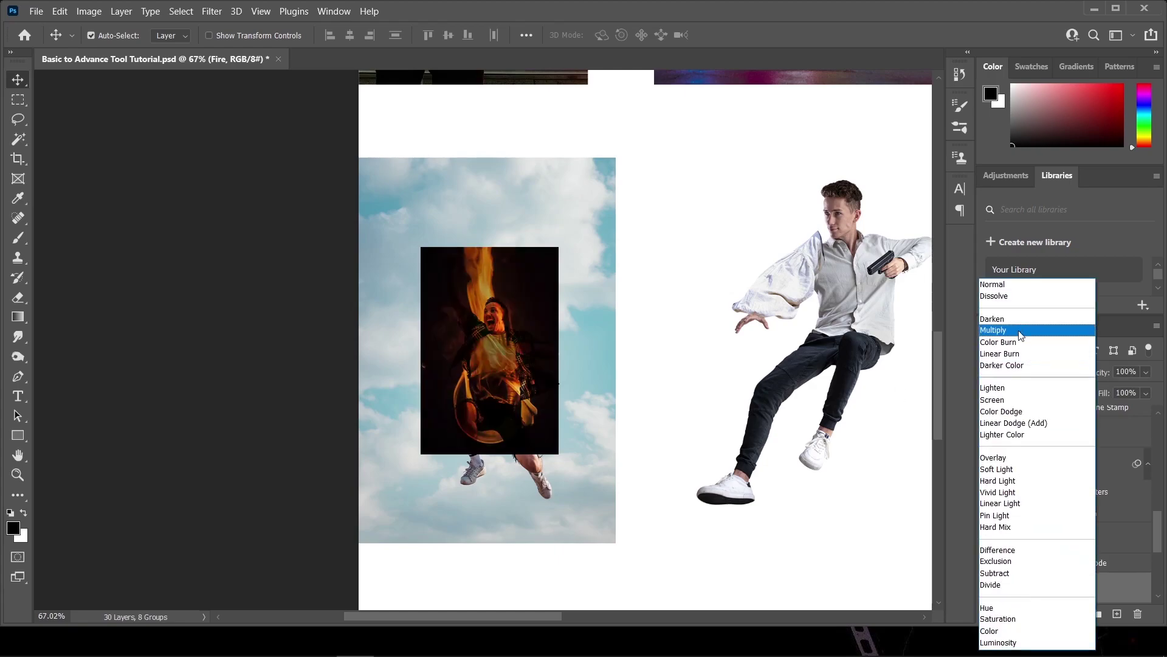
key("Escape")
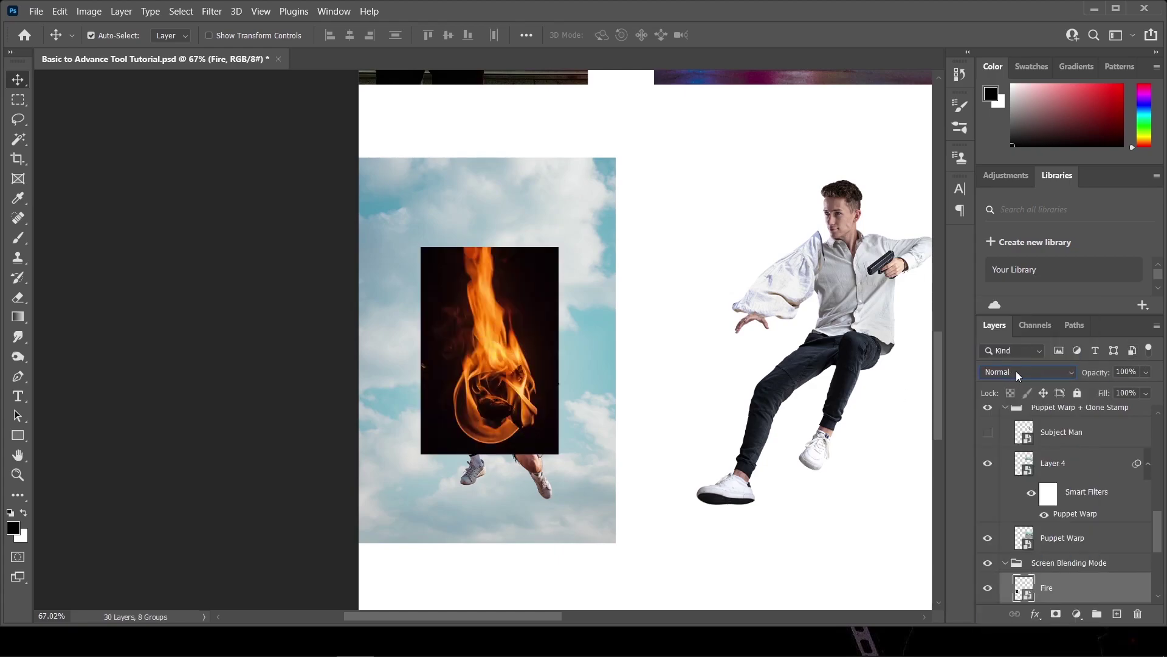
left_click(1016, 370)
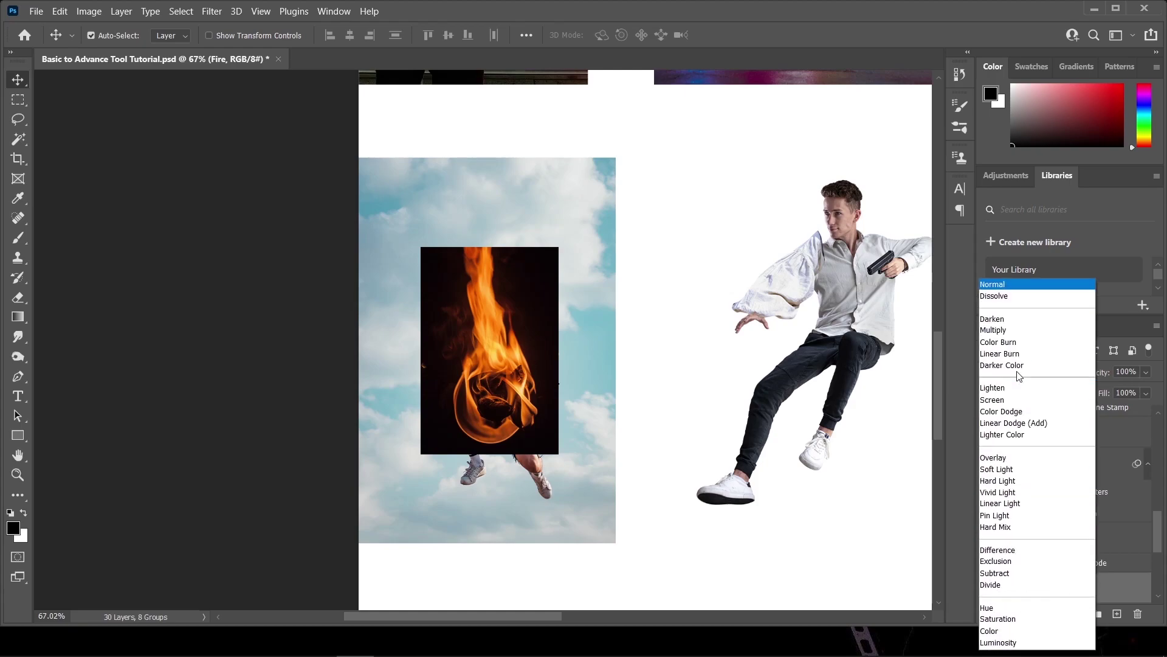
left_click(1009, 401)
- Move the flame onto the man's raised fist, rotate it to 173.83 degrees, scale it to 3.81%, and apply the transform
left_click_drag(498, 363, 453, 277)
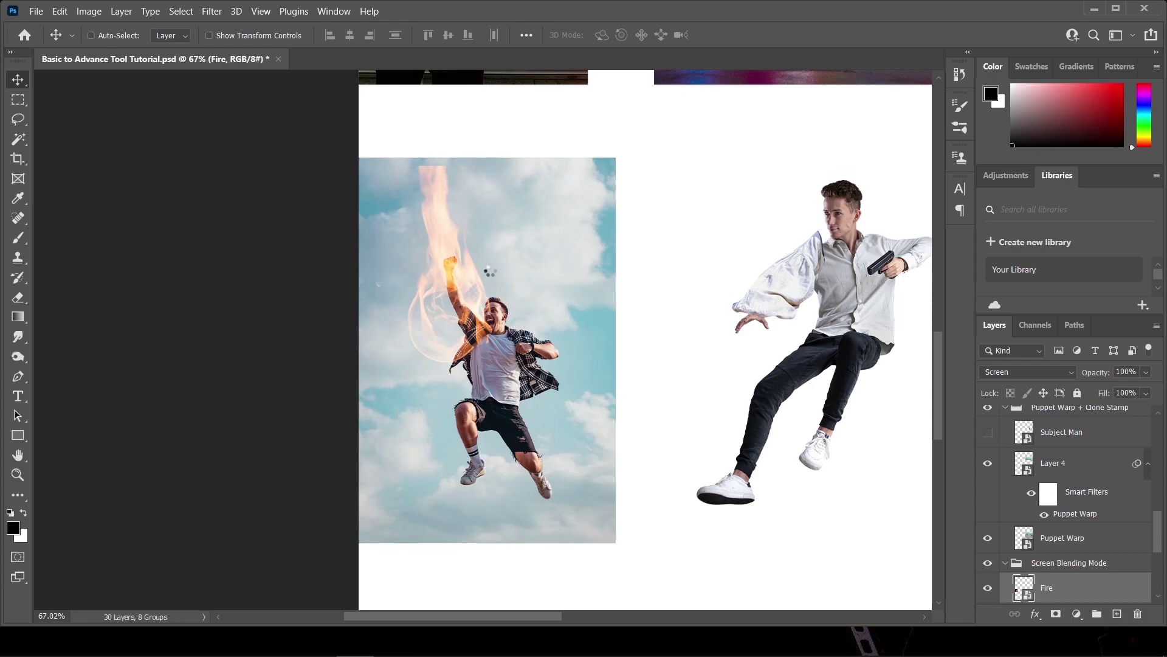
key("ctrl+t")
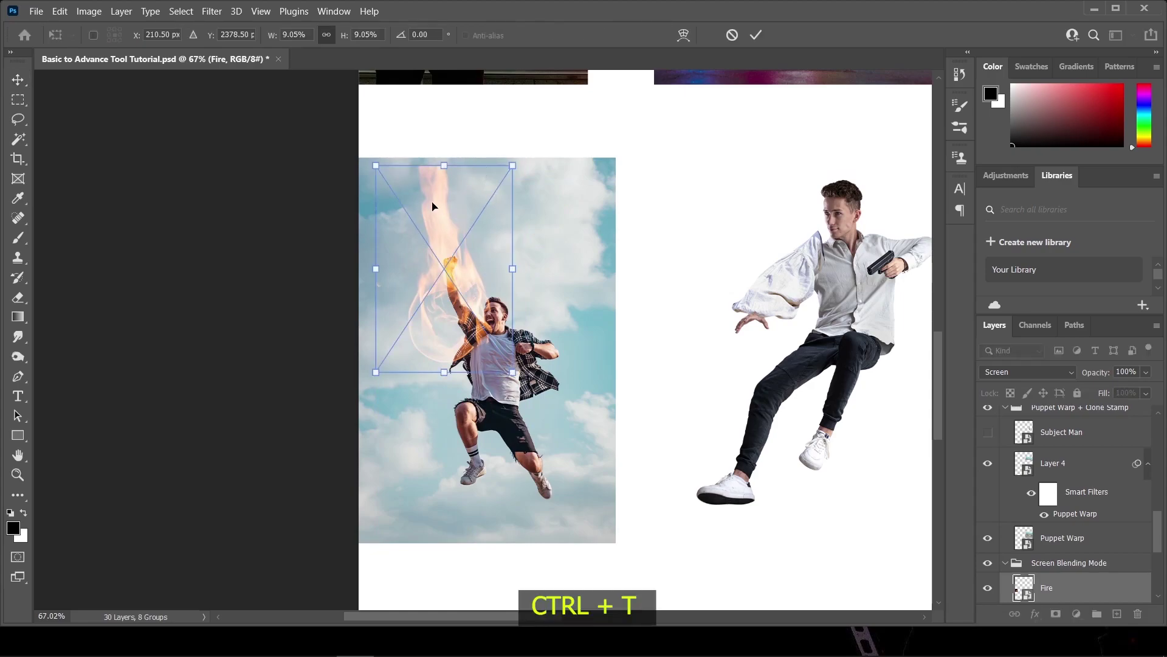
left_click_drag(456, 146, 451, 481)
left_click_drag(432, 166, 451, 254)
left_click(18, 80)
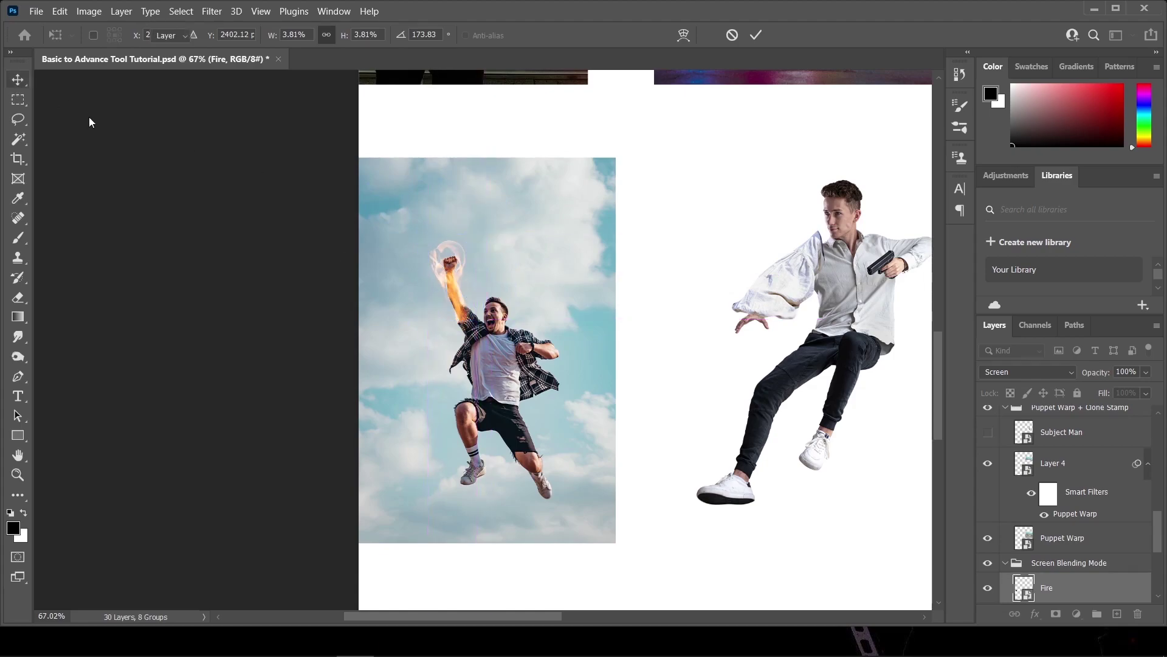
scroll(472, 323, "up", 3)
- Select the Sleeve layer on the man holding the gun and temporarily hide it to compare it with his original sleeve
scroll(466, 312, "down", 2)
scroll(466, 312, "down", 1)
left_click_drag(703, 301, 464, 321)
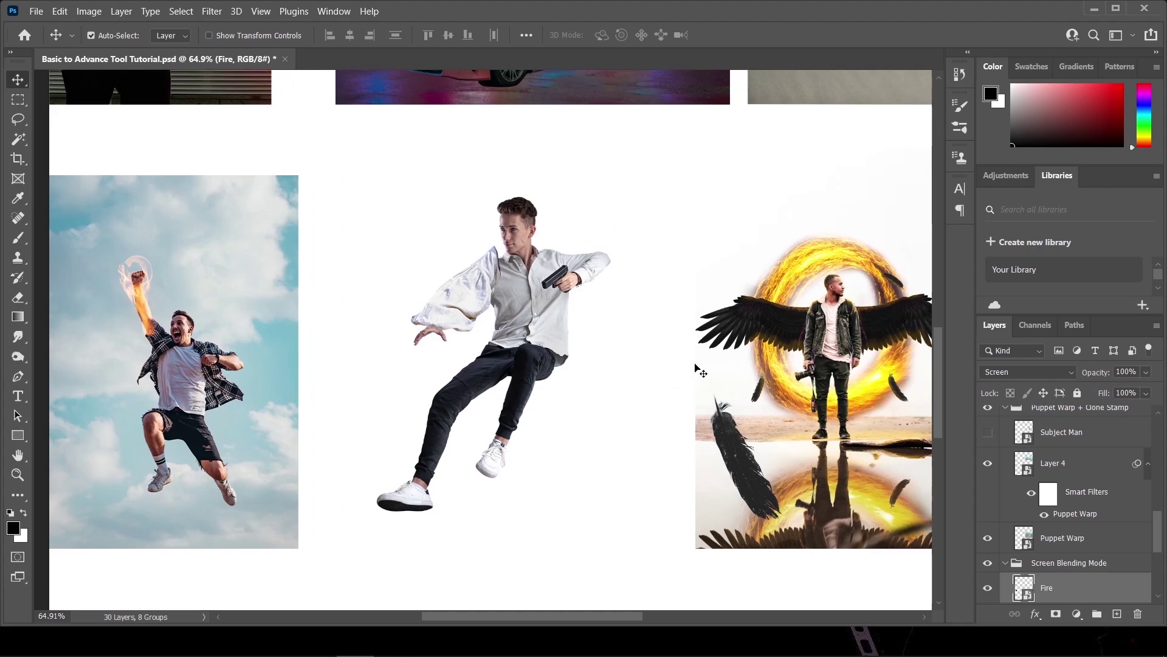
scroll(544, 331, "up", 1)
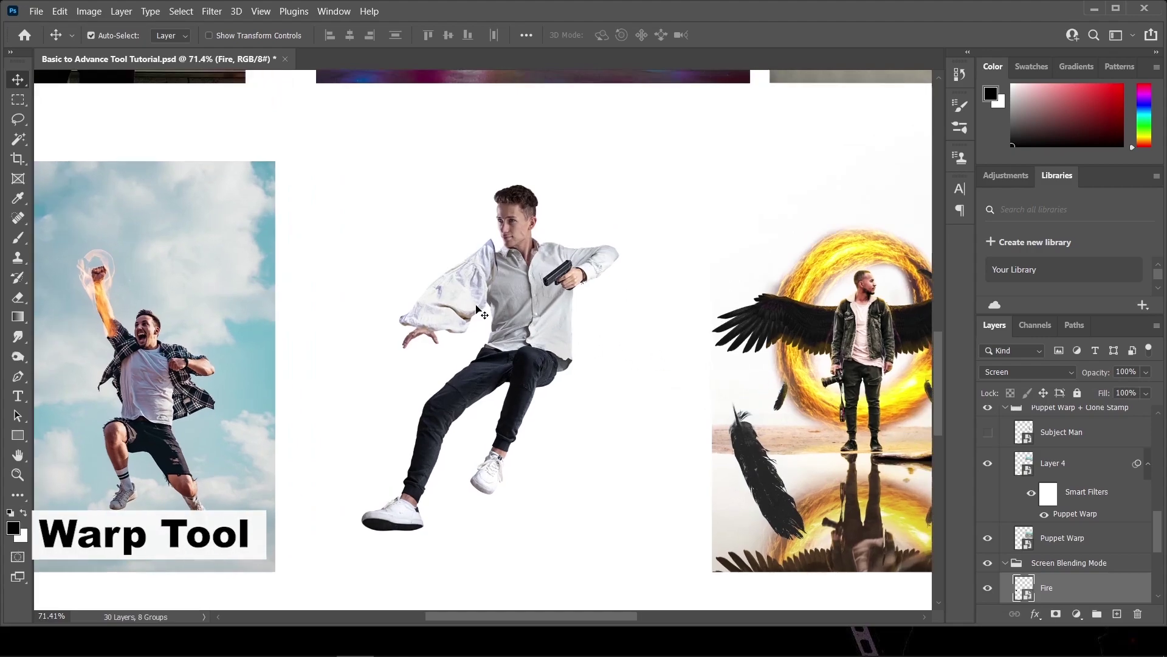
scroll(1066, 557, "down", 3)
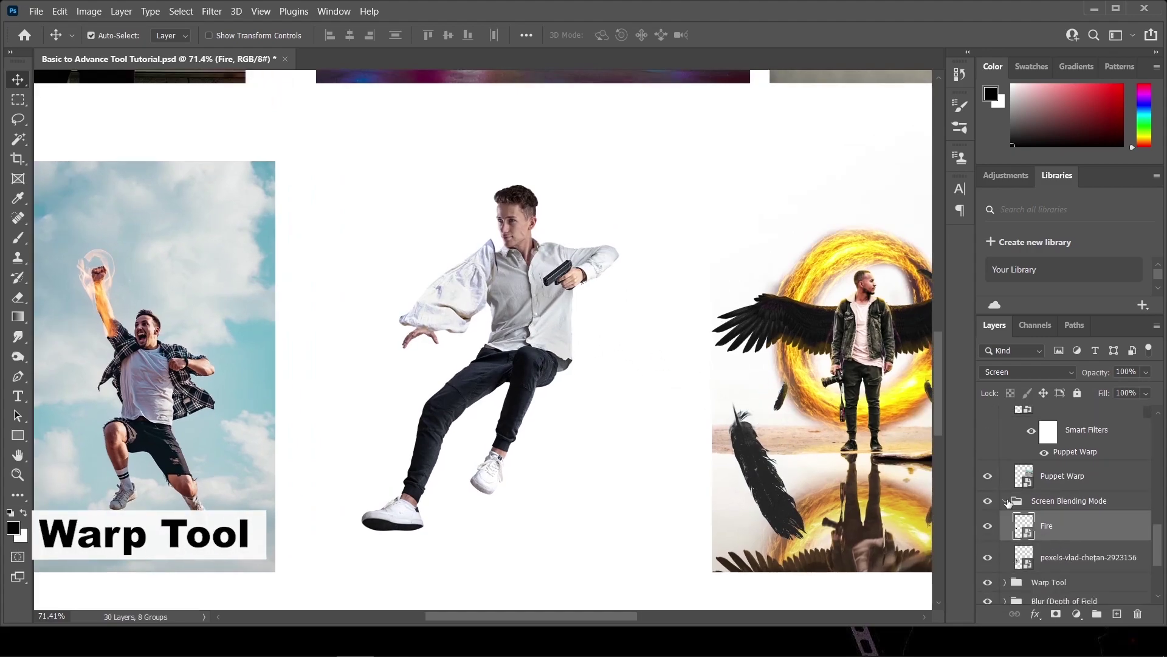
left_click(472, 297)
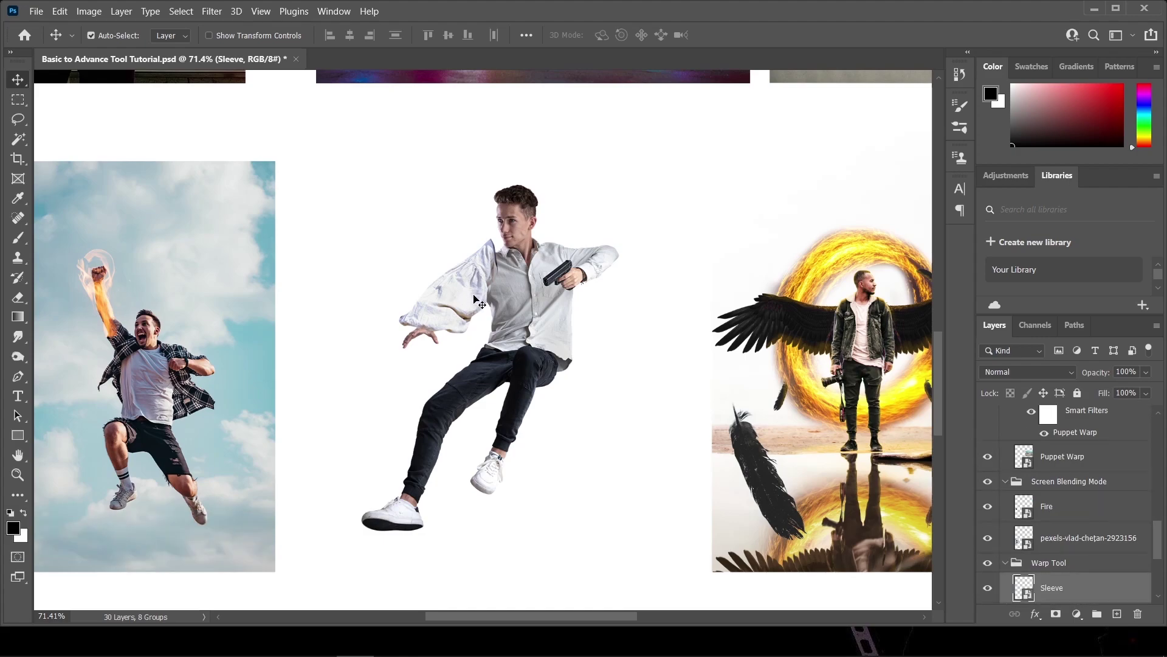
scroll(1073, 556, "down", 1)
left_click(986, 557)
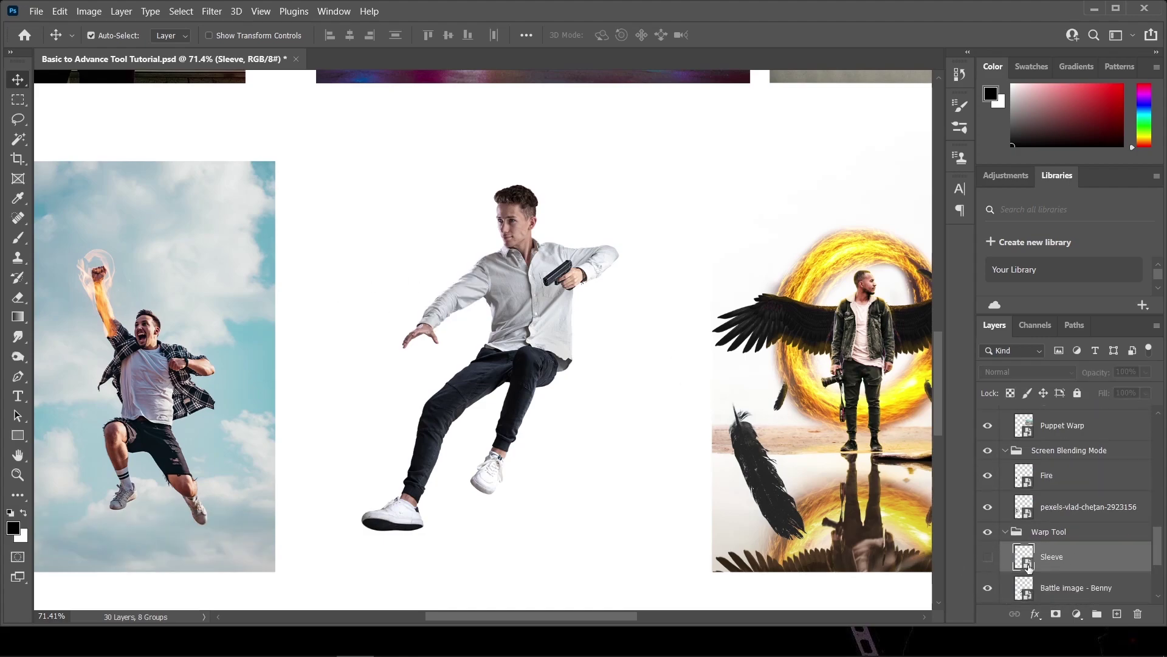
left_click(986, 558)
- Warp the Sleeve layer by pulling its mesh corner nearest the neck down onto the man's shoulder
scroll(450, 253, "up", 5)
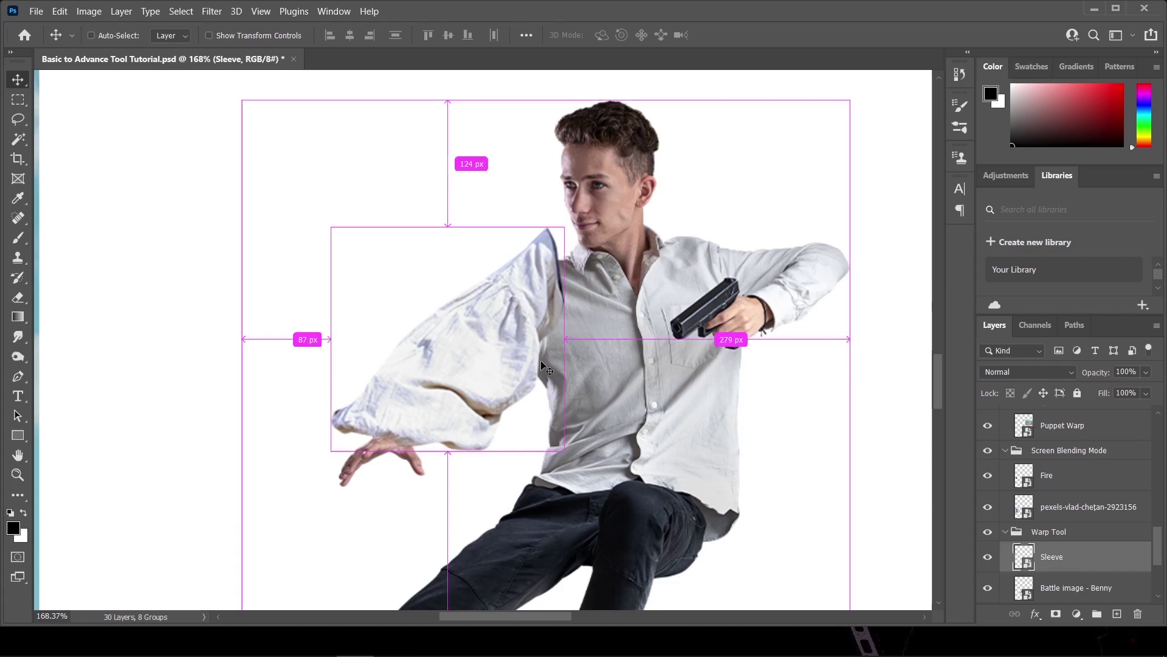
key("ctrl+t")
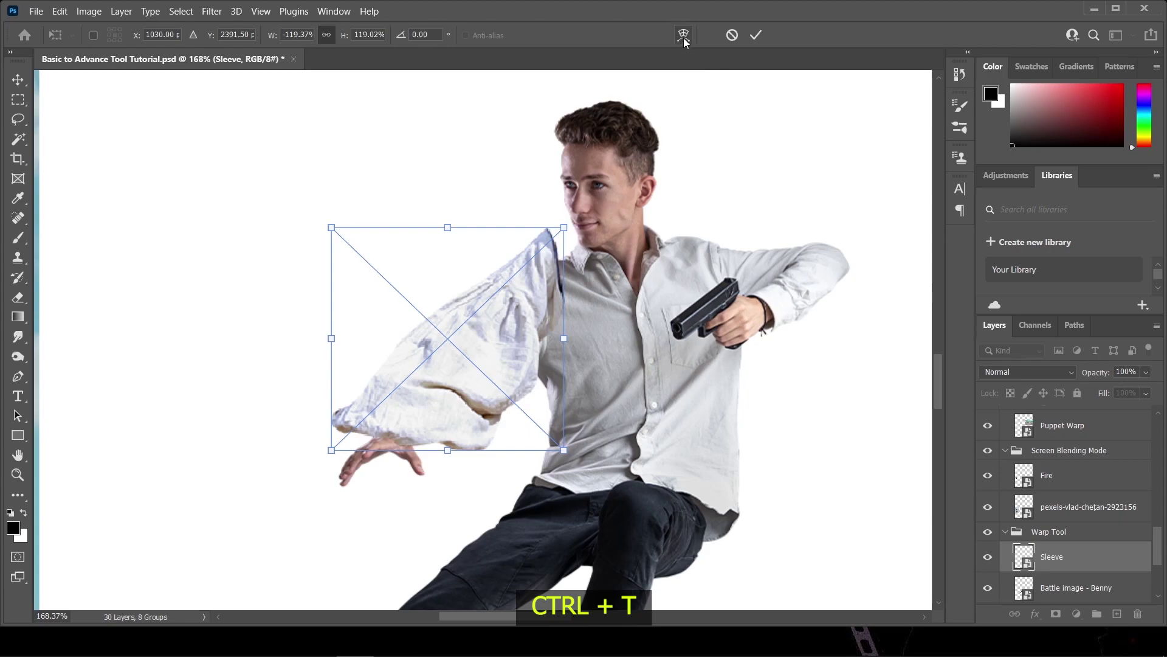
right_click(505, 329)
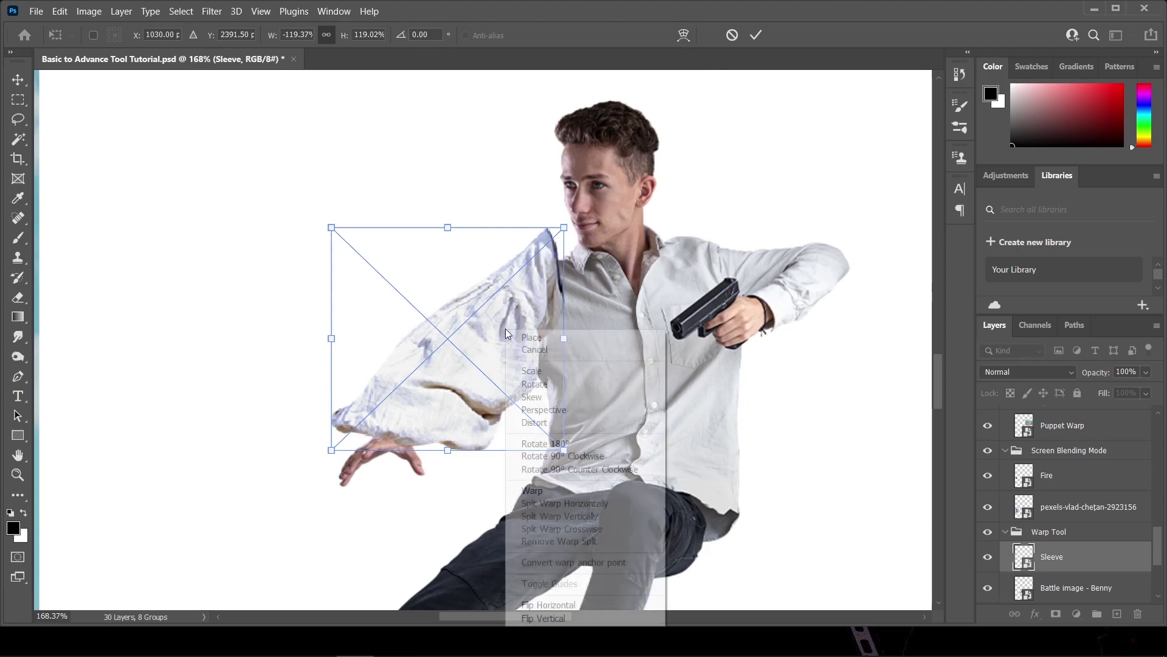
left_click(555, 487)
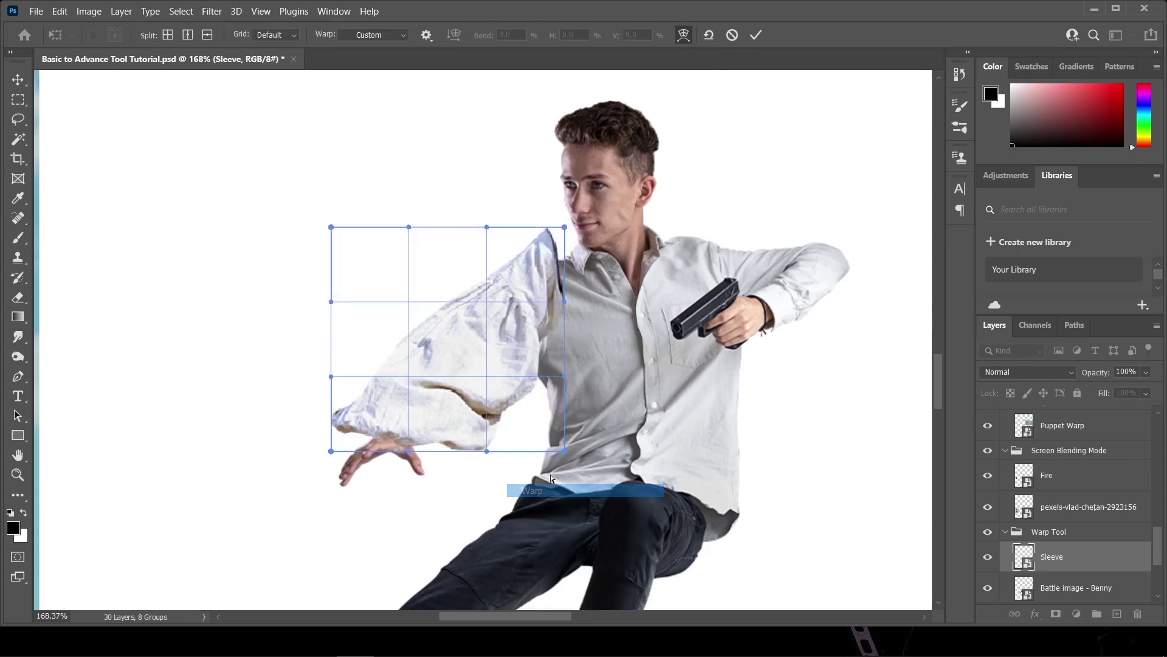
scroll(517, 258, "up", 4)
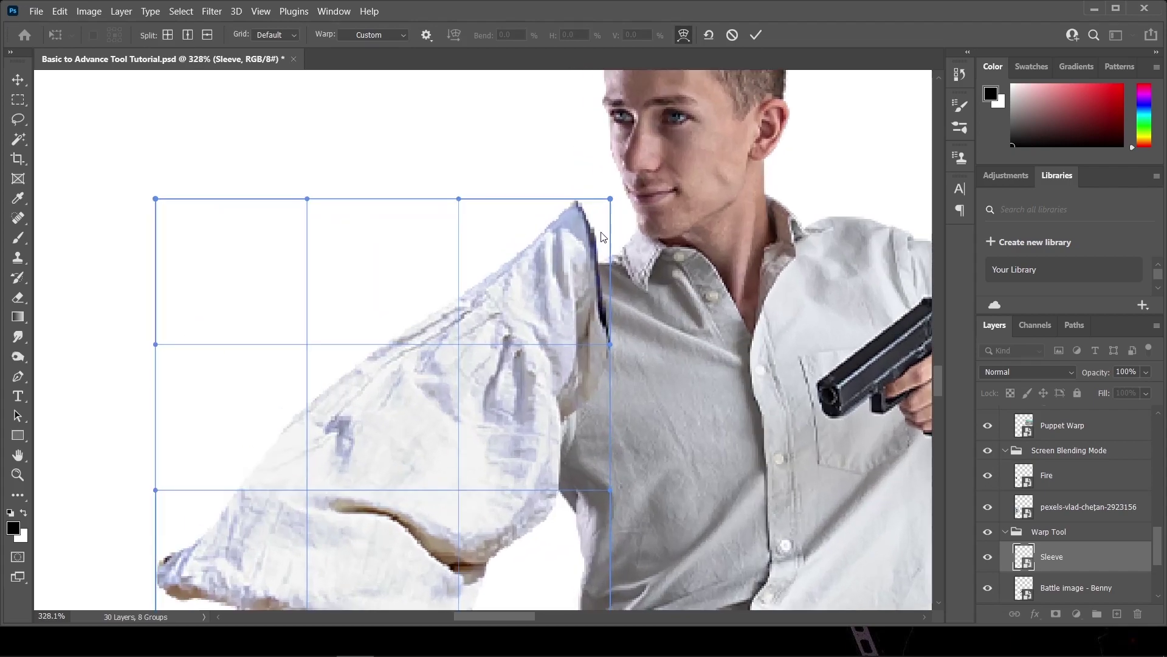
scroll(605, 214, "down", 1)
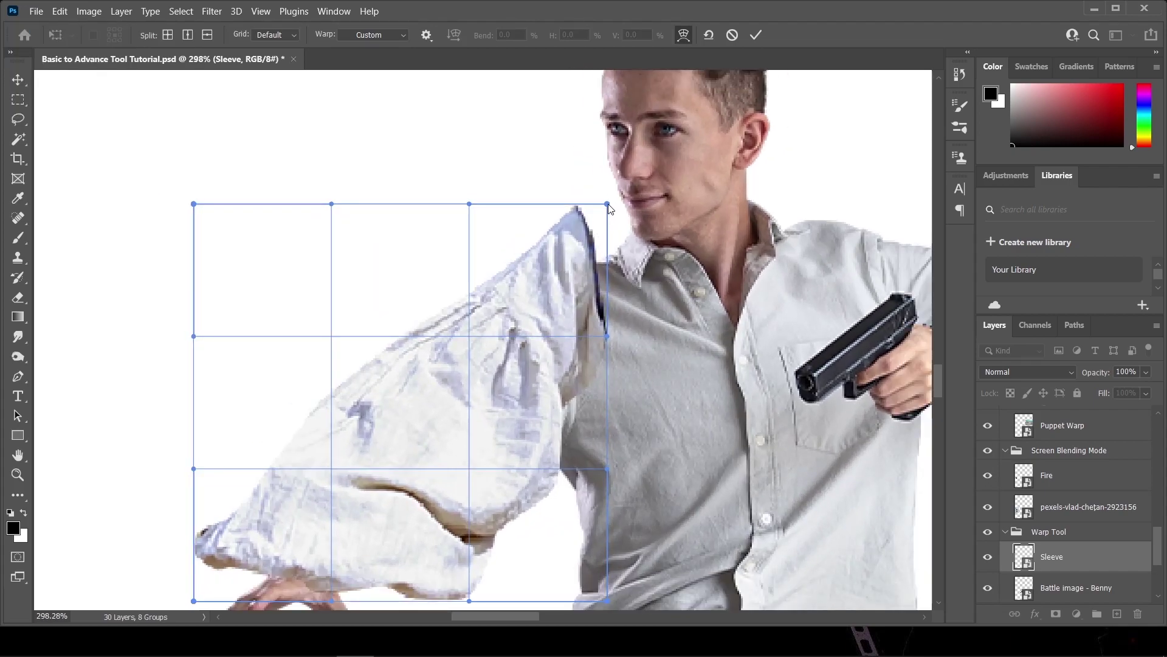
left_click_drag(607, 204, 673, 256)
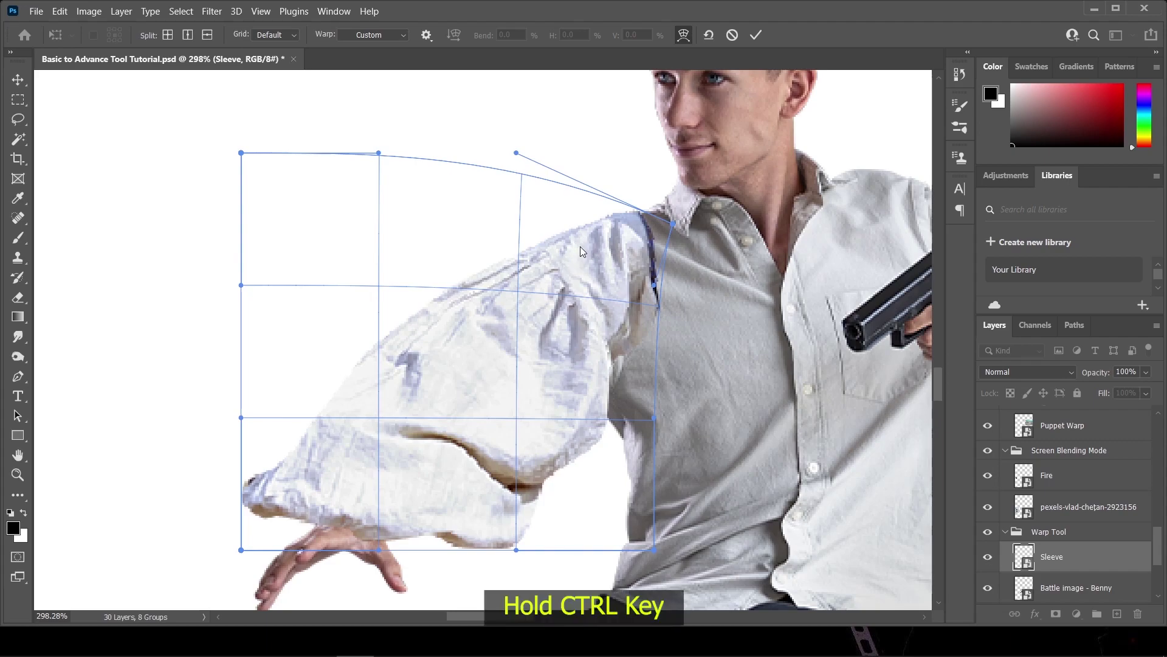
- Split the sleeve's warp mesh near the shoulder, reshape it to follow the man's shoulder and arm, and apply the warp
key("alt")
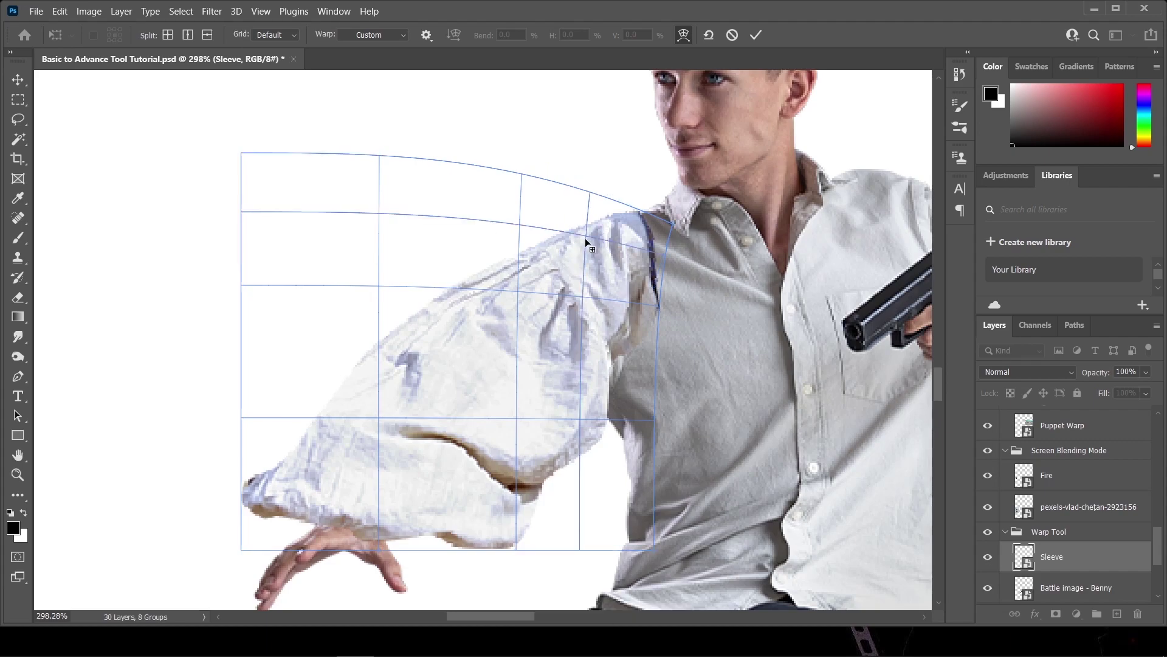
left_click(601, 246)
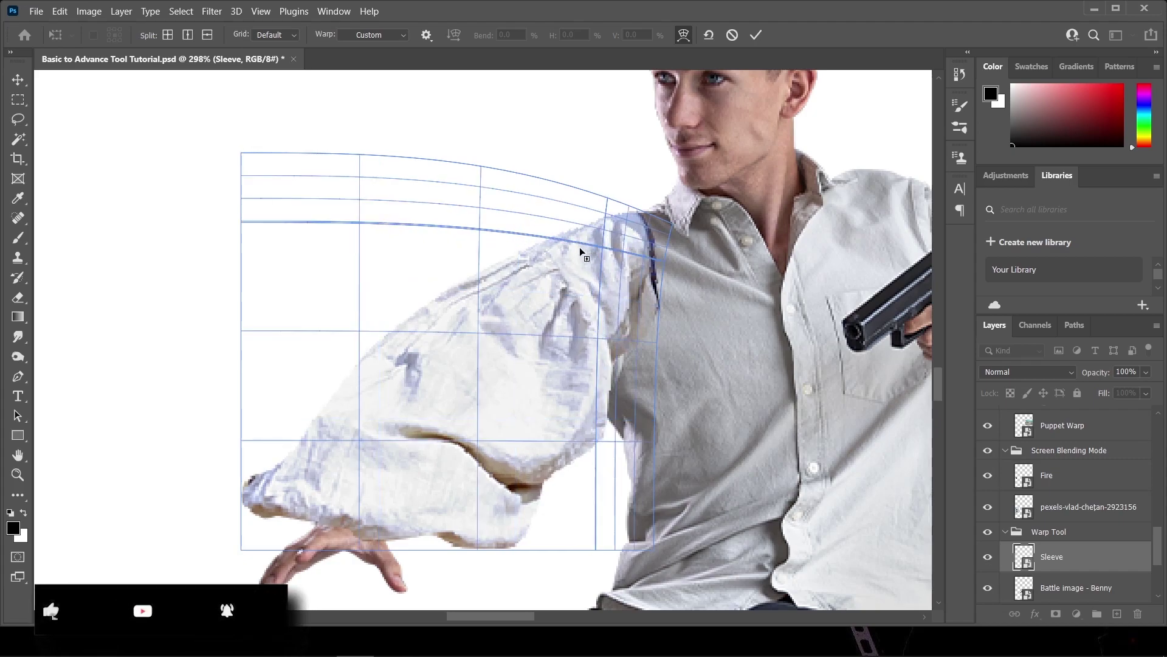
left_click(553, 250)
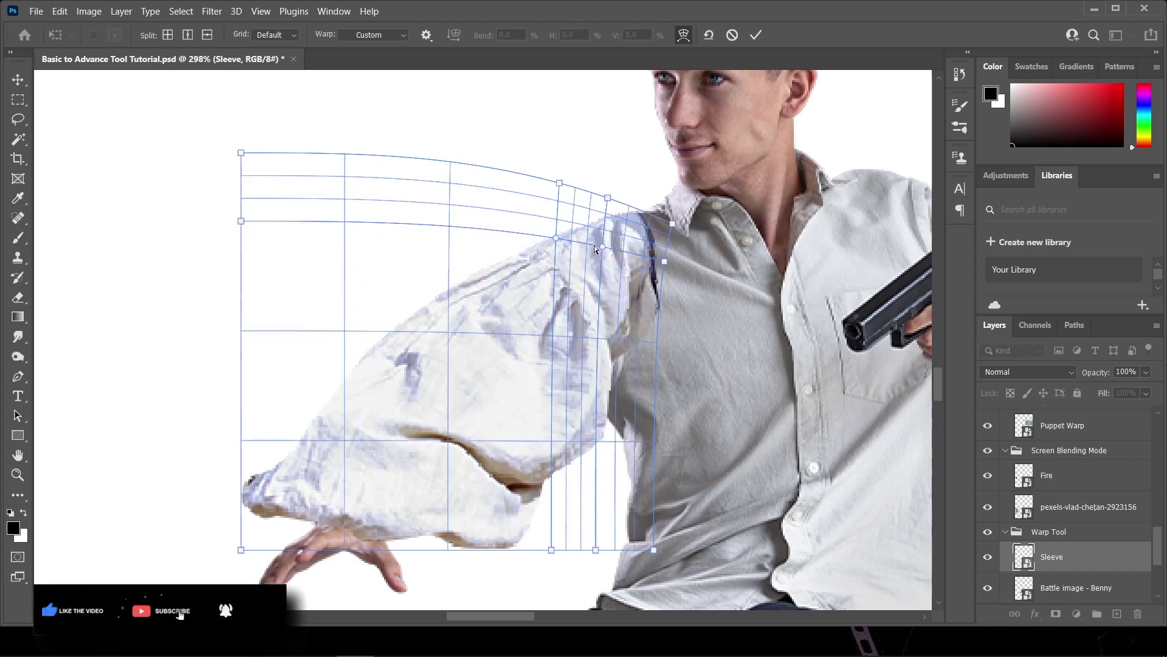
left_click_drag(556, 238, 570, 250)
key("ctrl+z")
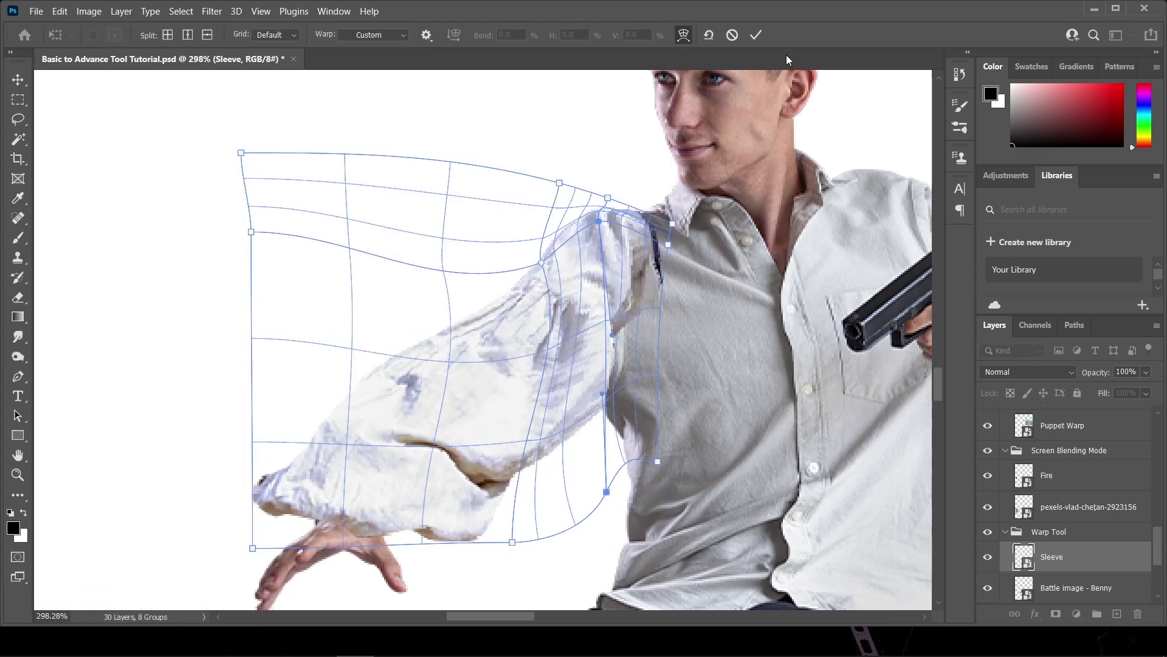
left_click(756, 35)
- Select the large feather in front of the winged man and temporarily hide its layer to compare the scene without it
scroll(578, 391, "down", 5)
left_click_drag(709, 391, 175, 356)
left_click_drag(195, 292, 233, 192)
scroll(371, 321, "up", 3)
left_click_drag(476, 315, 506, 258)
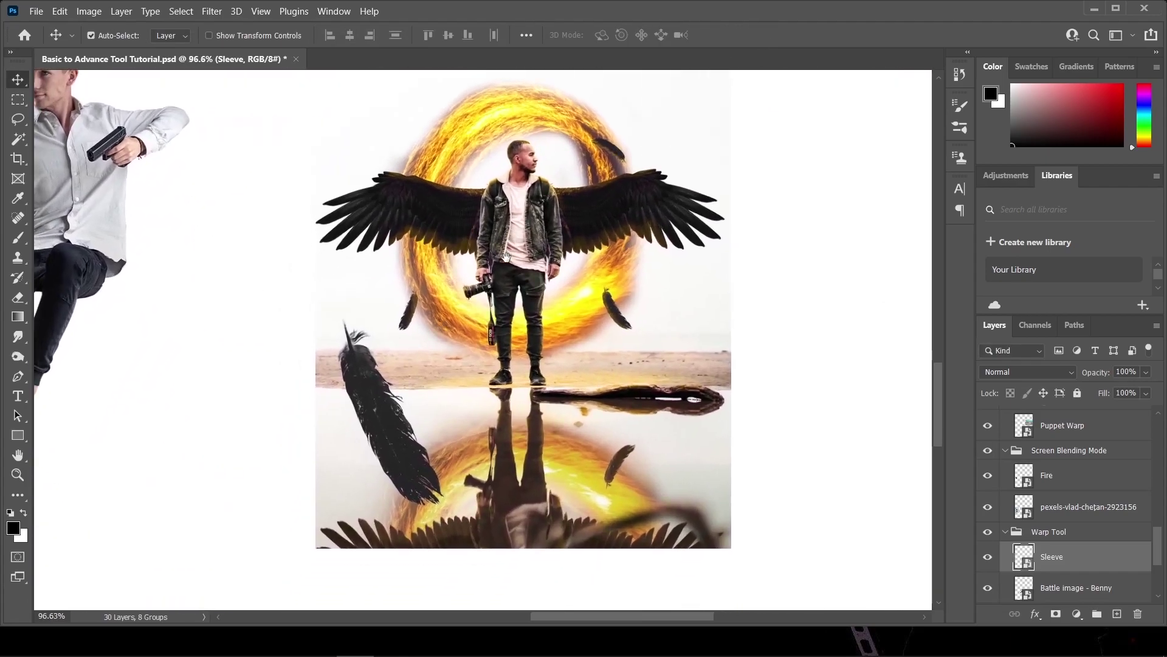
left_click(826, 344)
scroll(573, 363, "up", 1)
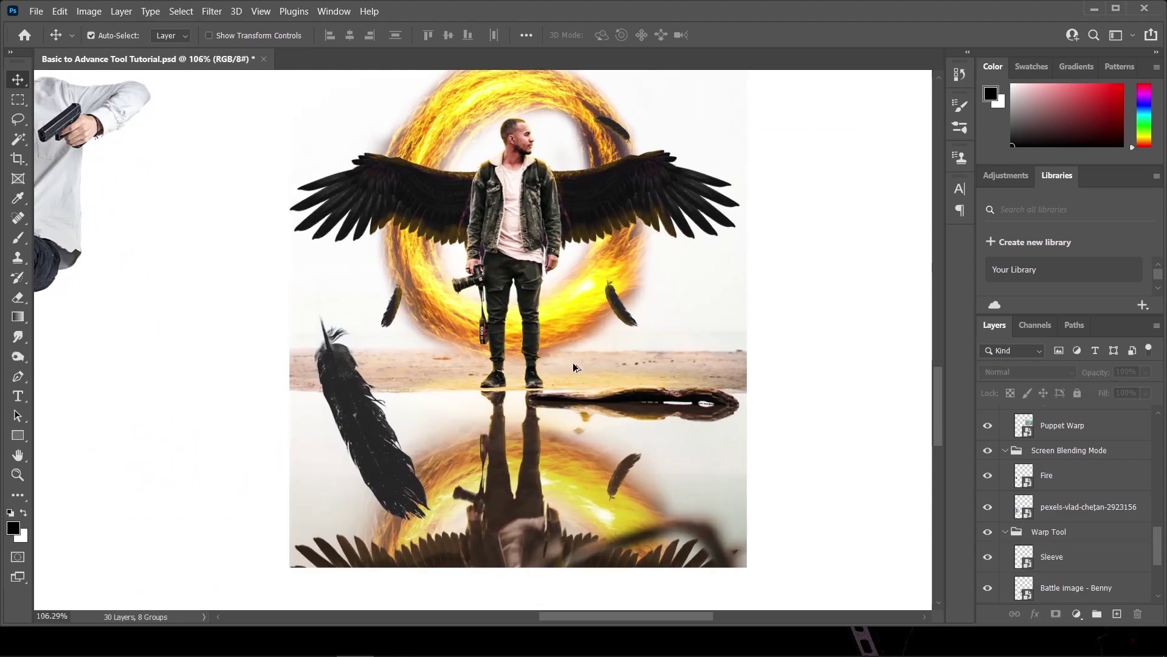
left_click(365, 448)
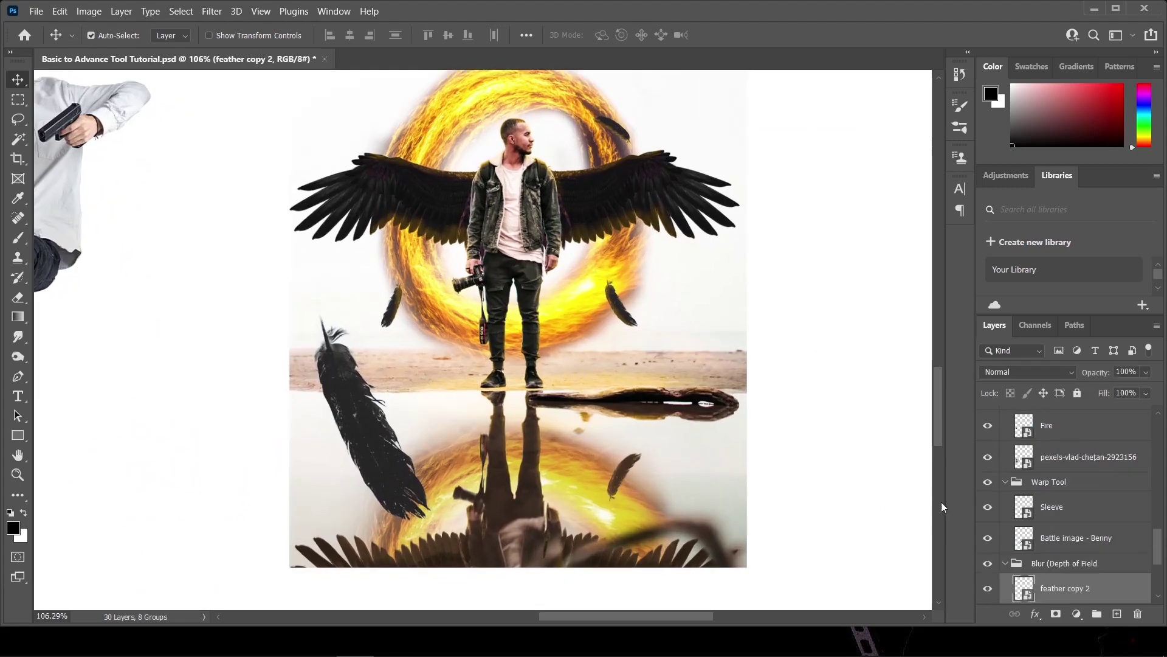
left_click(987, 588)
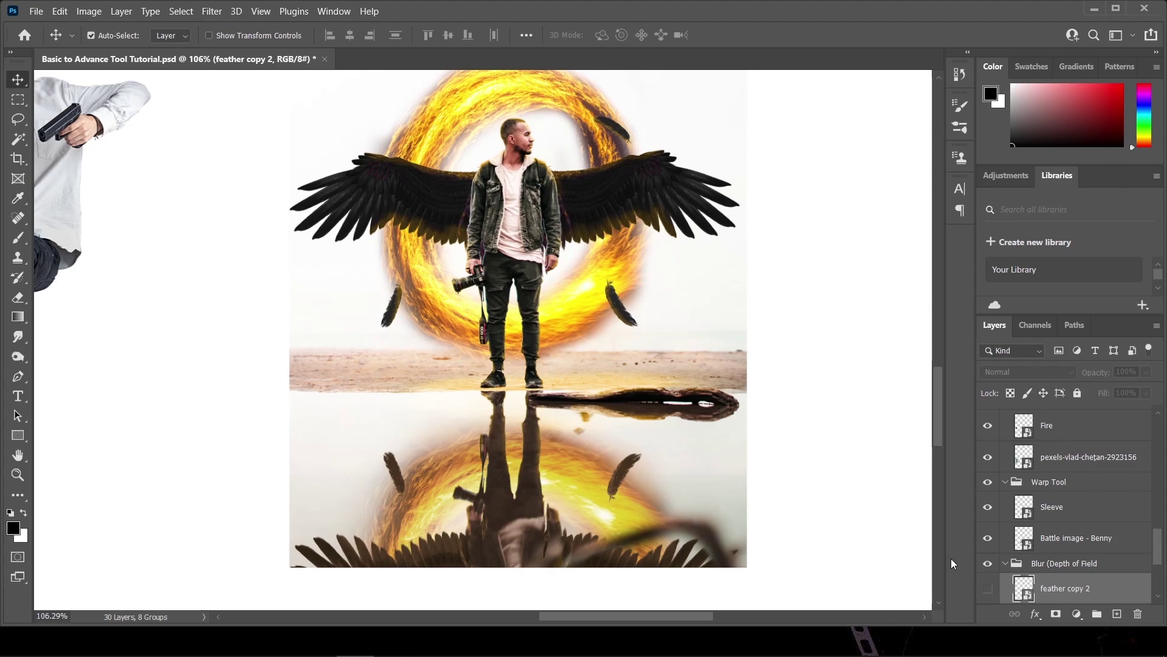
left_click(987, 588)
left_click_drag(667, 405, 667, 422)
left_click_drag(681, 368, 684, 380)
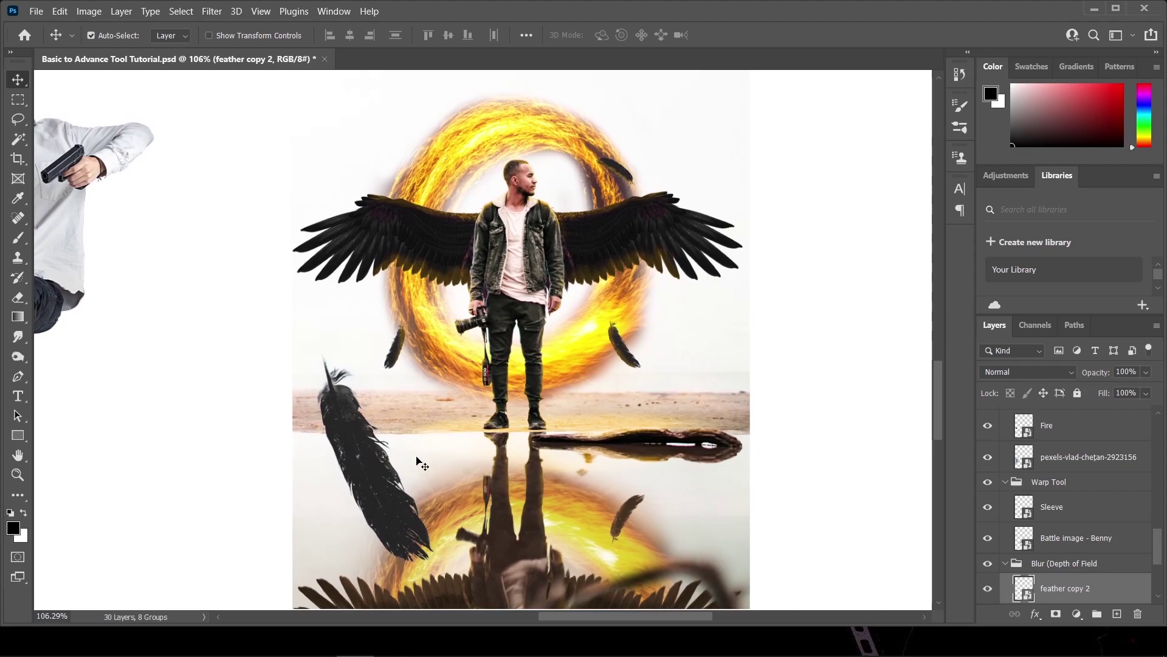
- Apply a Gaussian Blur with a radius of about 8 pixels to the feather copy 2 layer
scroll(629, 465, "down", 1)
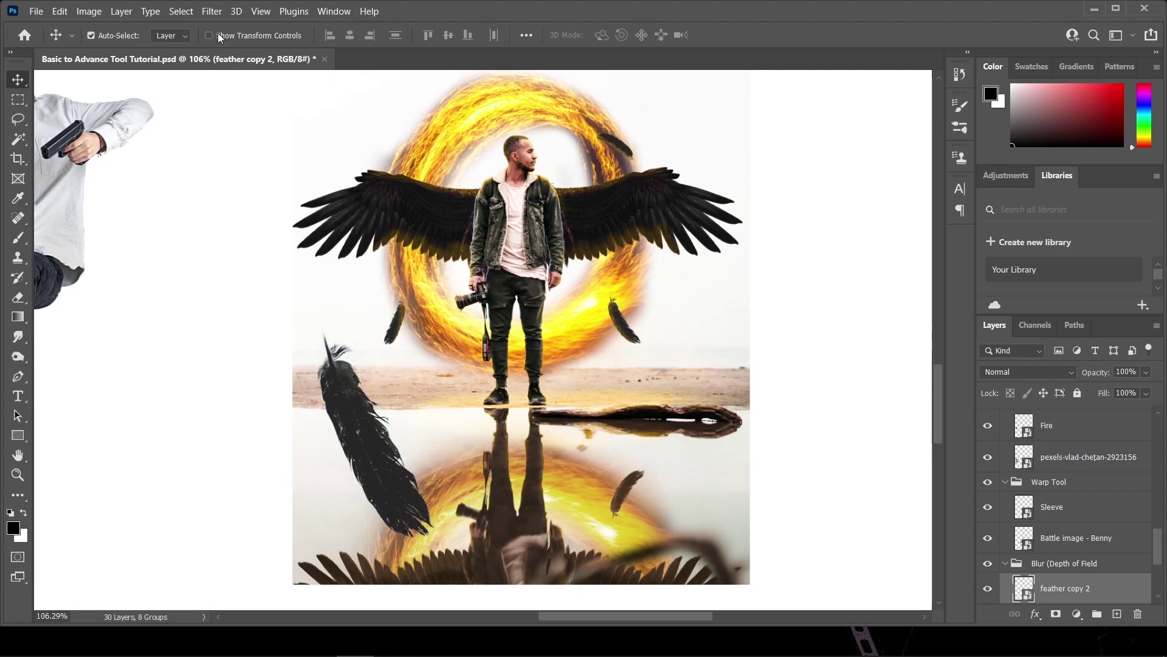
left_click(212, 11)
mouse_move(341, 196)
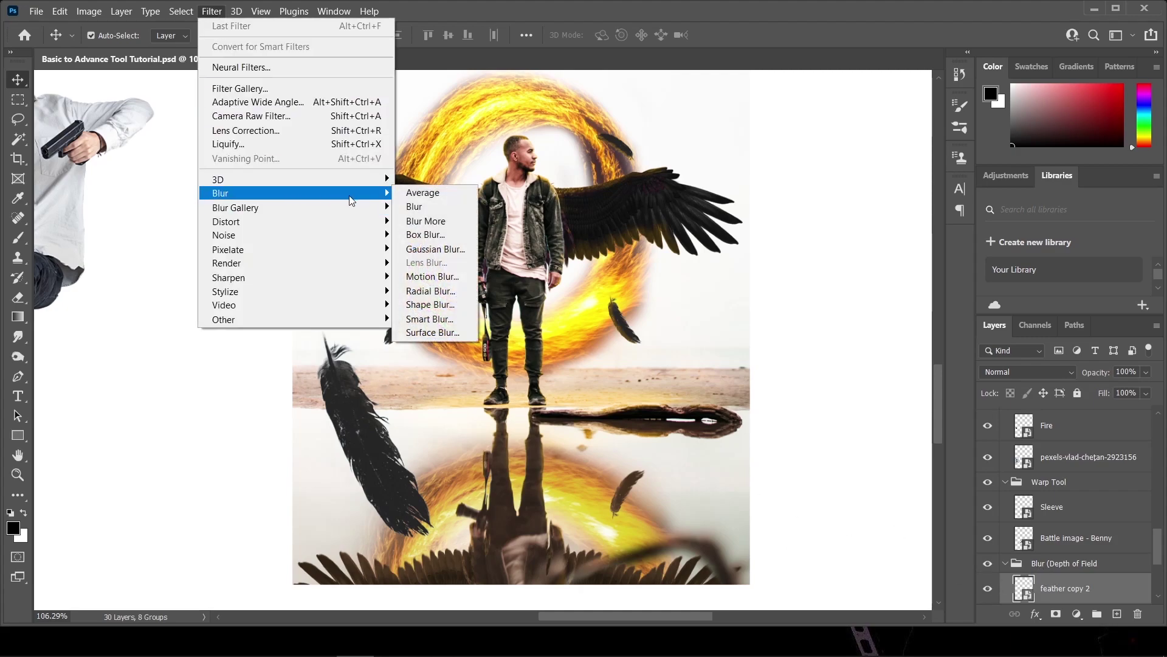
left_click(435, 249)
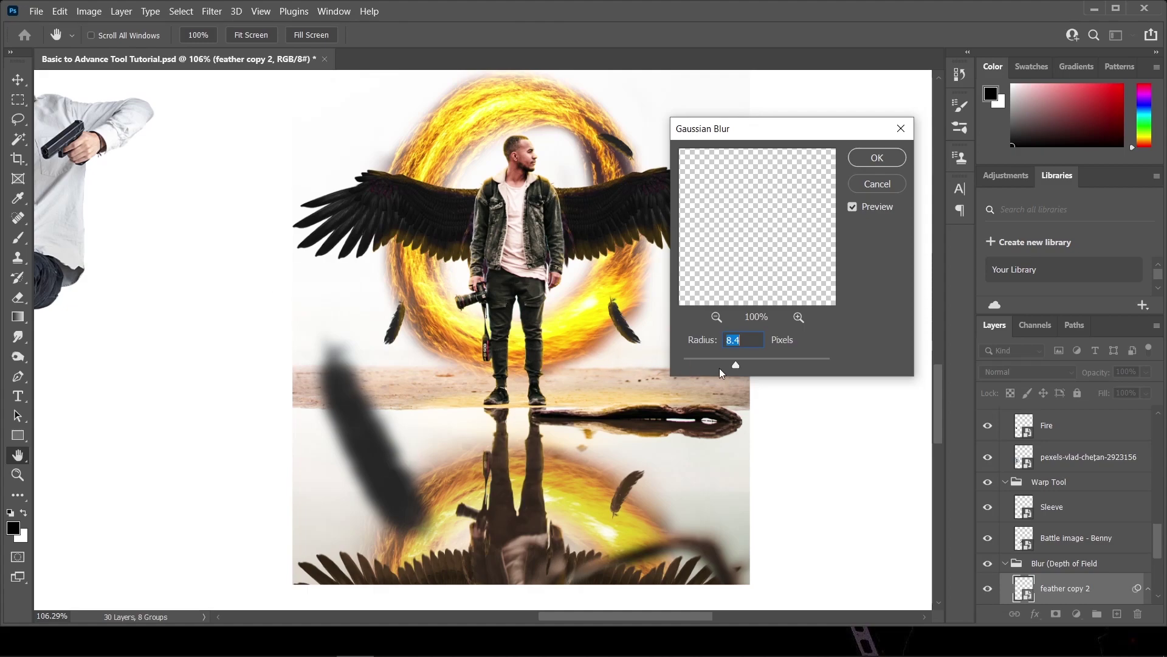
mouse_move(733, 362)
left_mouse_down()
mouse_move(718, 361)
mouse_move(743, 366)
mouse_move(732, 363)
left_mouse_up()
left_click(892, 159)
- Clear the layer selection and examine the shark fin and its reflection in the ocean photo
scroll(658, 345, "down", 5)
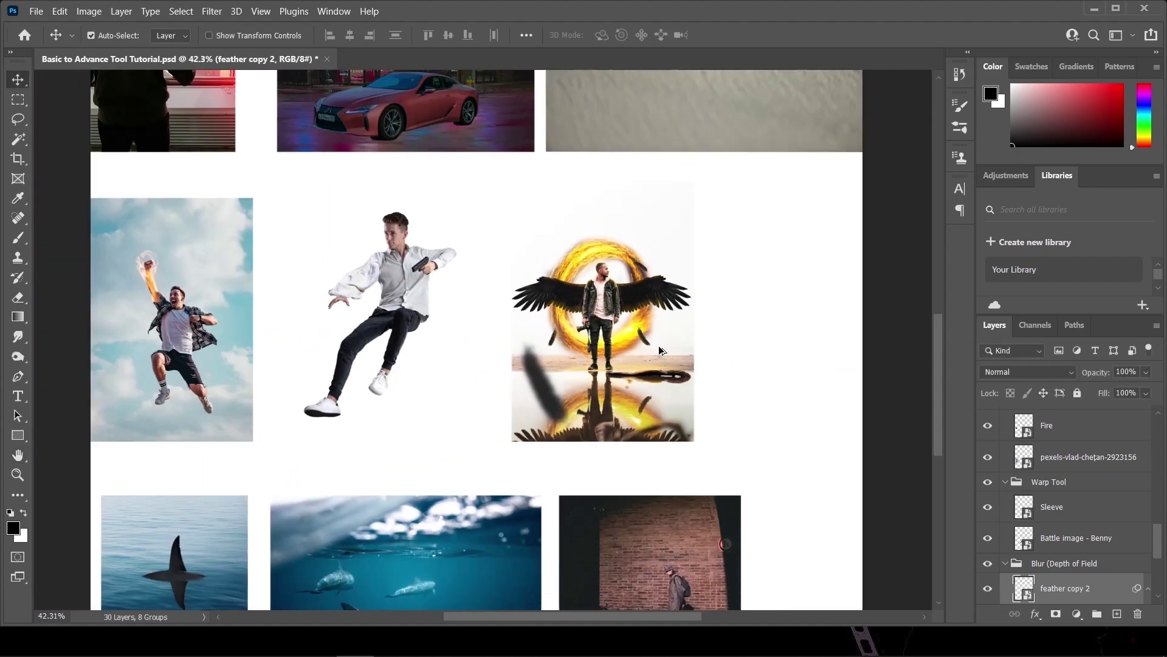
scroll(615, 425, "up", 5)
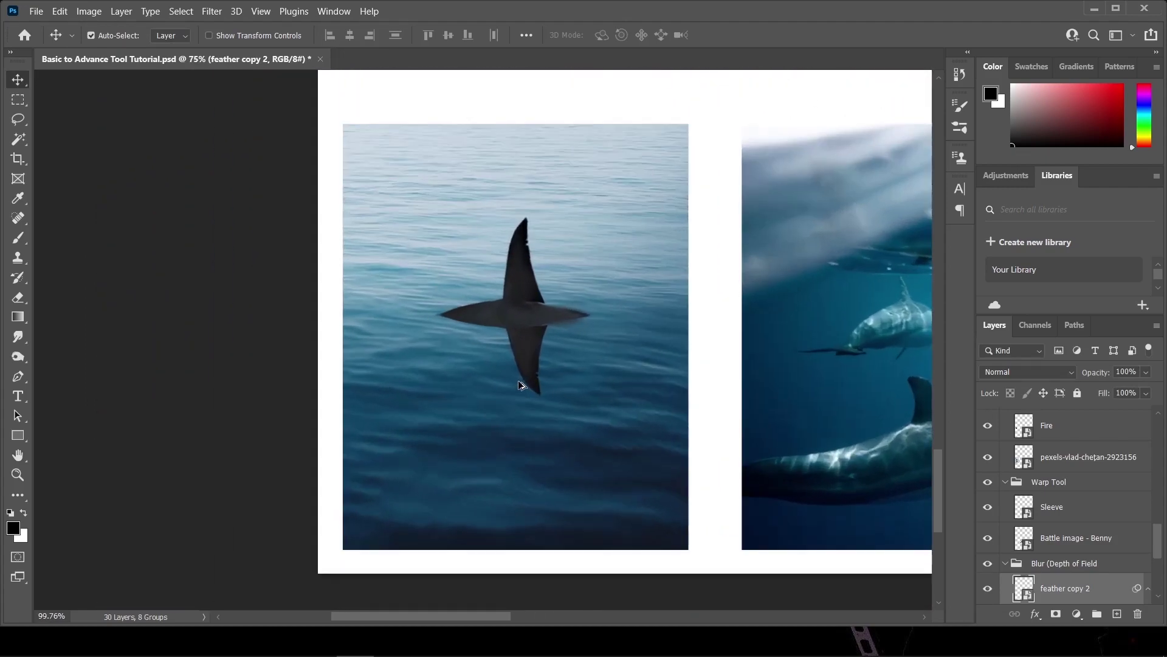
left_click_drag(635, 318, 632, 333)
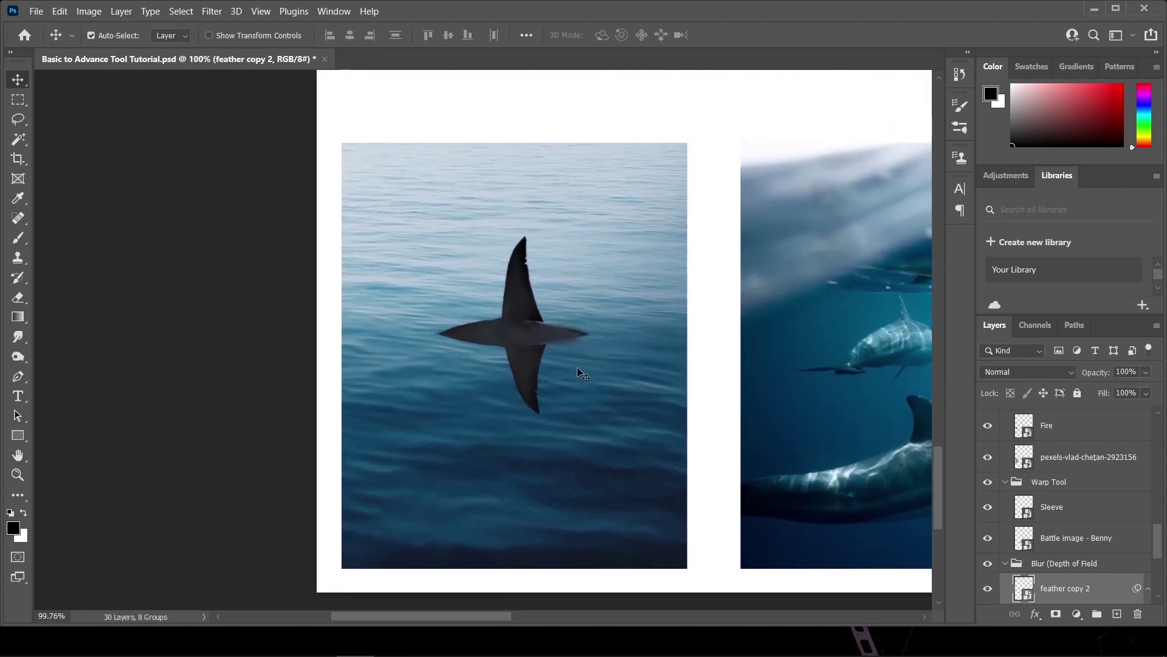
scroll(582, 374, "up", 1)
scroll(585, 366, "up", 1)
scroll(601, 367, "up", 1)
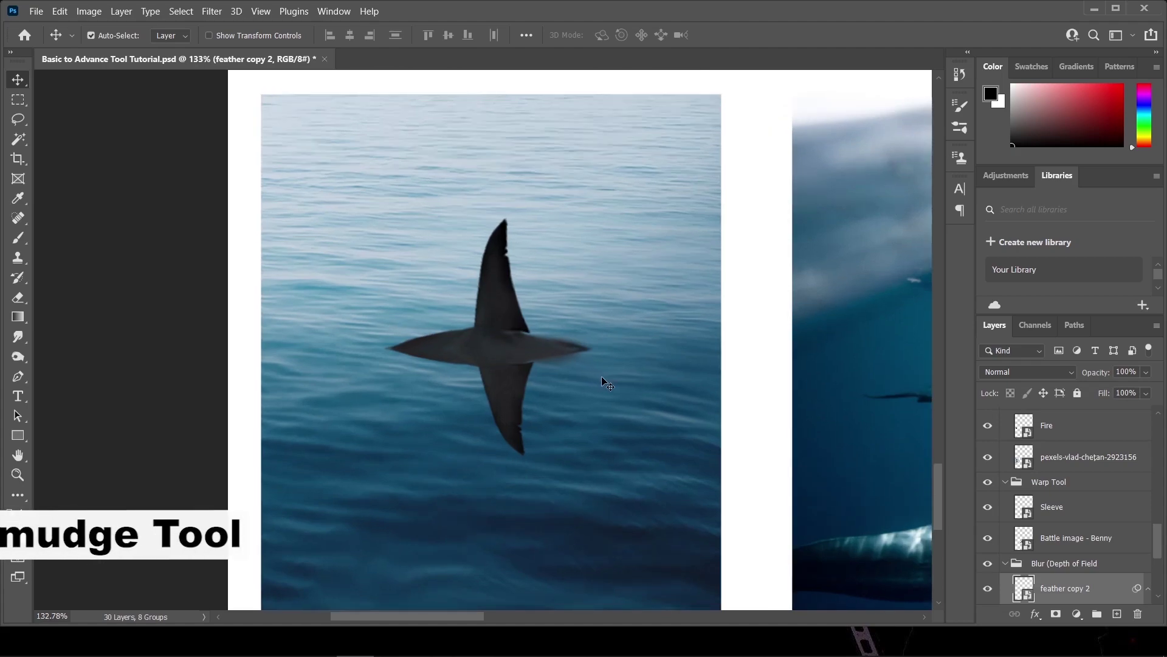
left_click(730, 374)
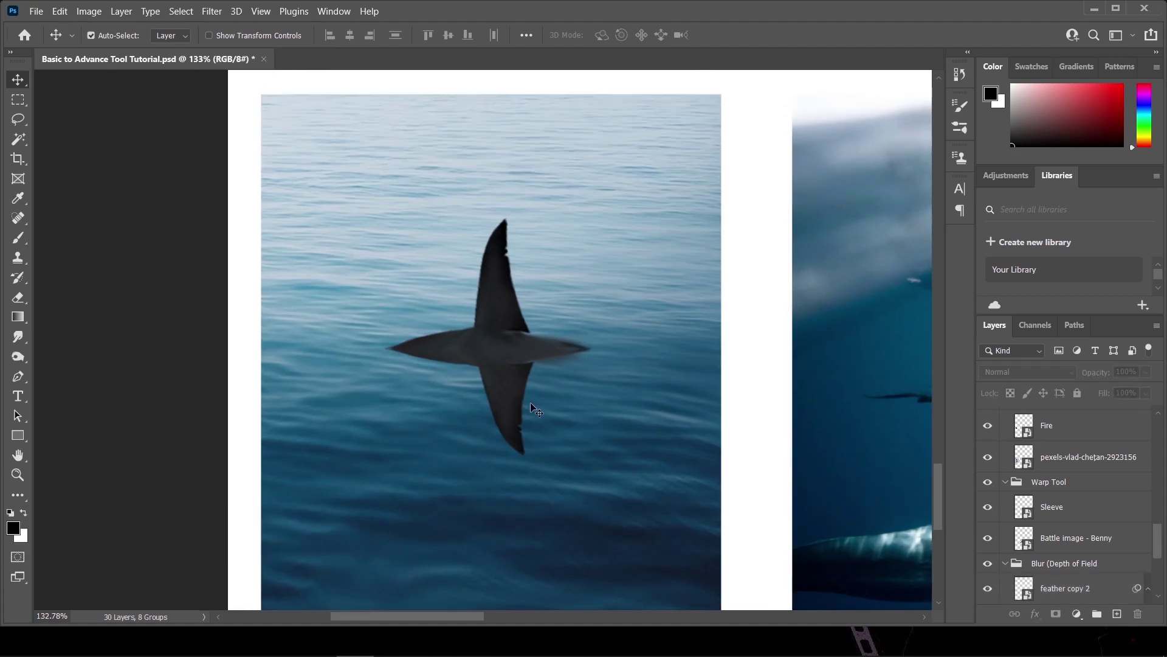
left_click_drag(540, 391, 530, 377)
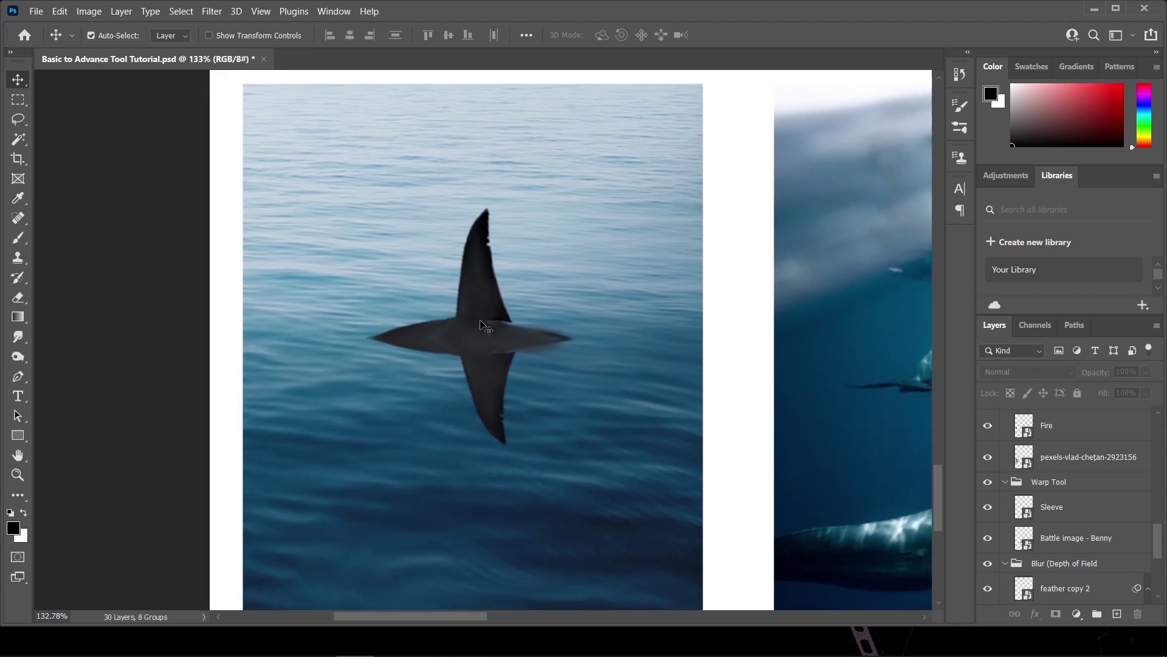
- Select the fin 2 layer in the Smudge Tool group, try moving it, and undo the move
scroll(494, 328, "up", 2)
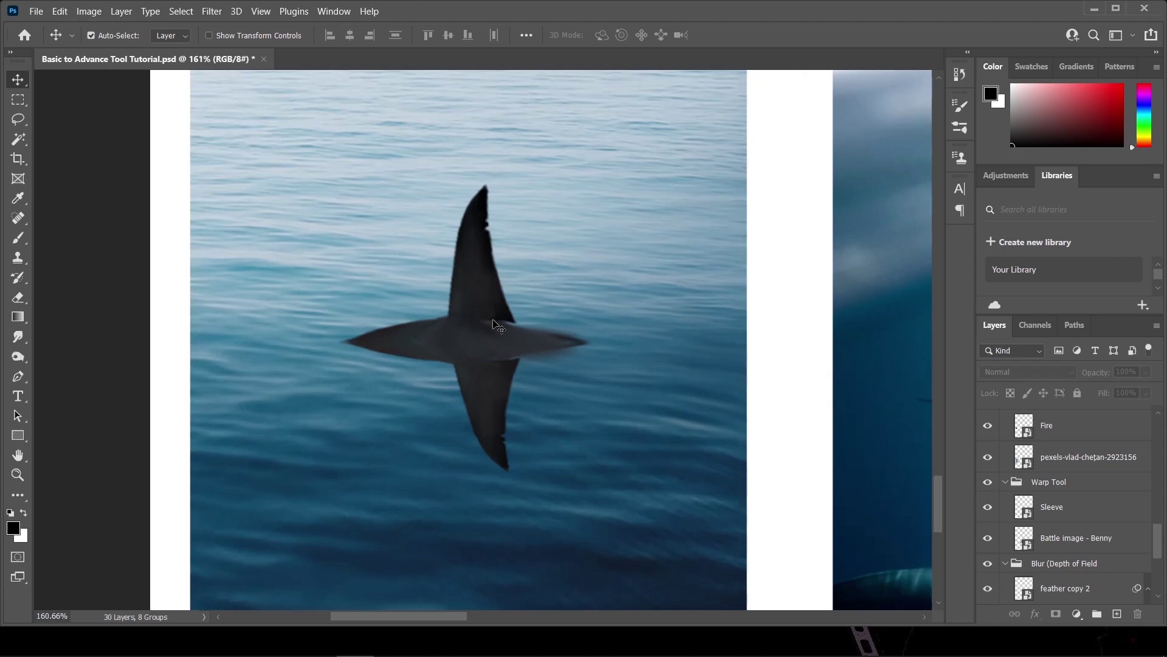
left_click(485, 293)
left_click_drag(687, 392, 706, 359)
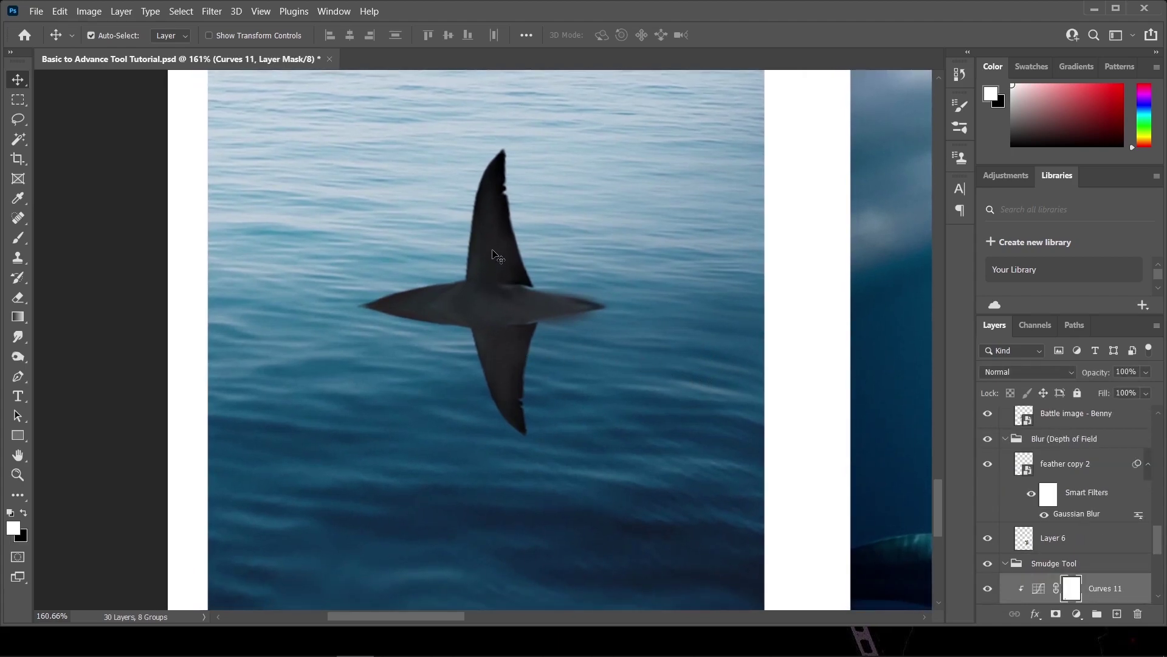
left_click_drag(490, 247, 495, 192)
left_click(496, 192)
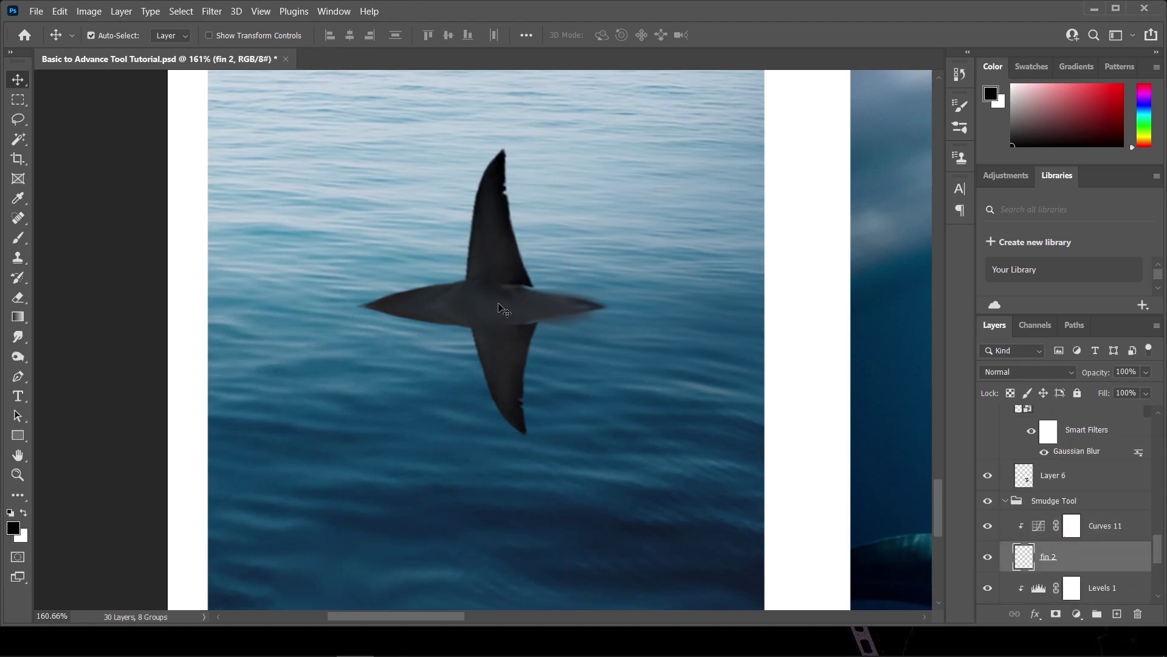
left_click_drag(499, 309, 507, 249)
key("ctrl+z")
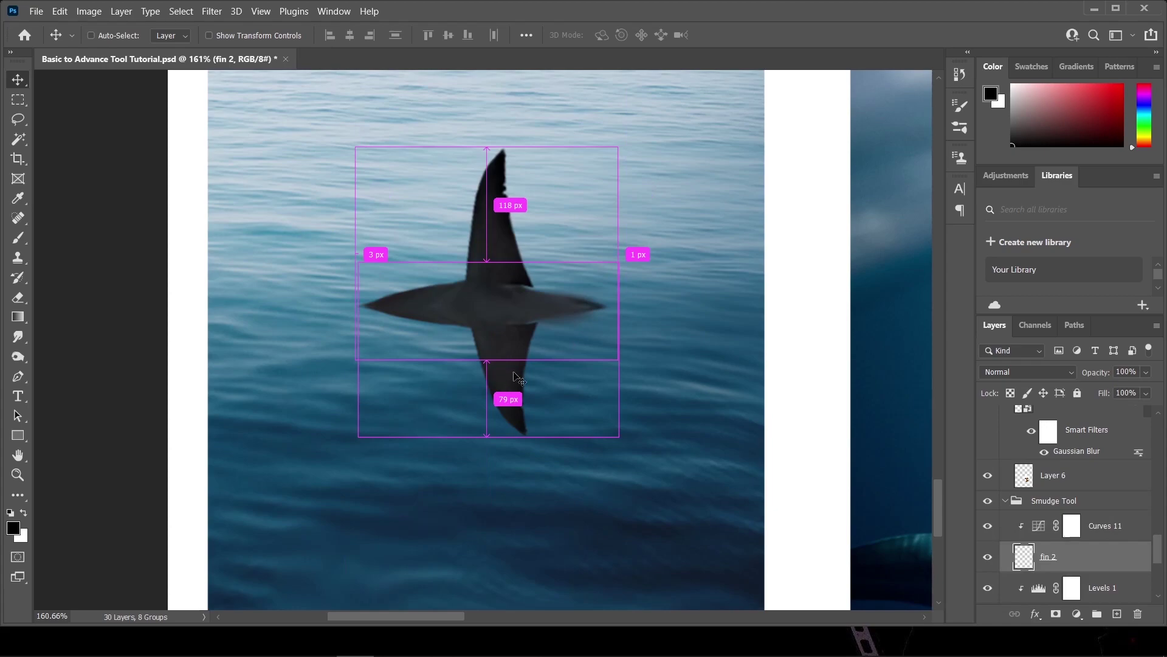
- Select the smudge here layer and temporarily hide it to compare the water with and without the fin's reflection
scroll(609, 386, "up", 2)
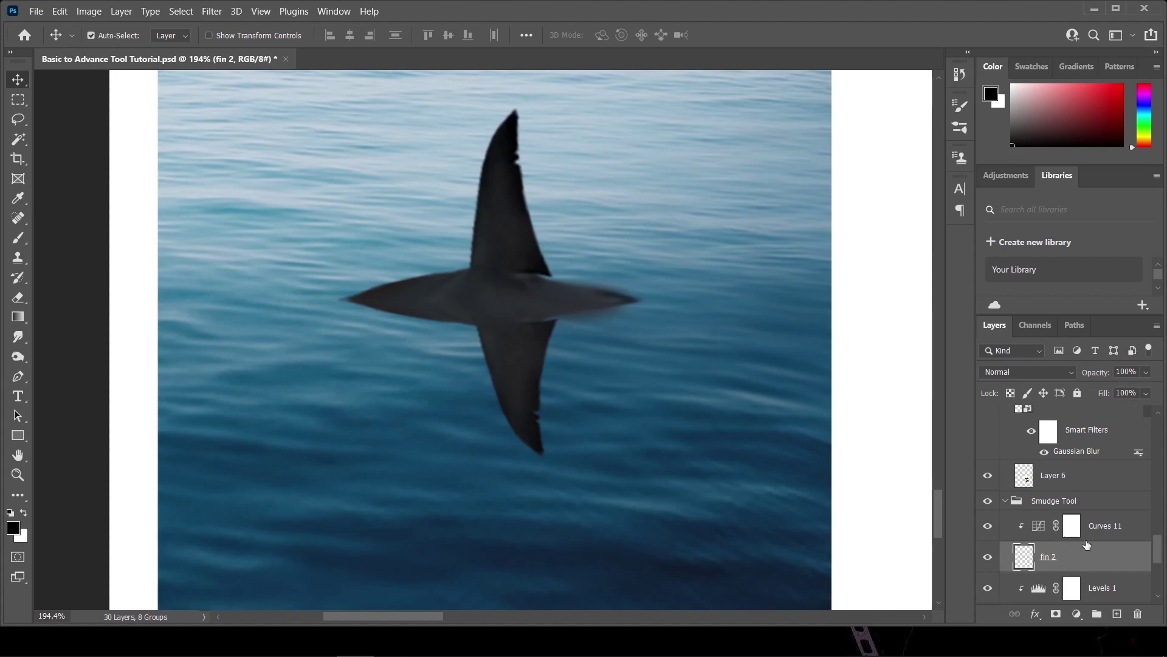
scroll(1086, 564, "down", 2)
left_click(1091, 565)
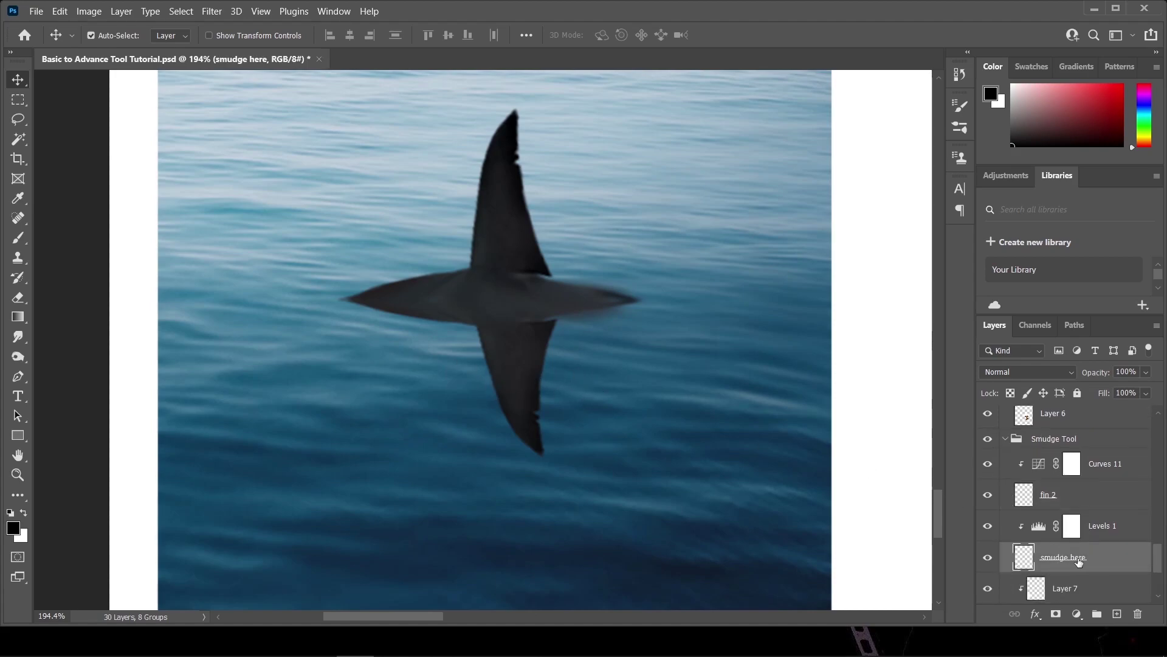
left_click(987, 557)
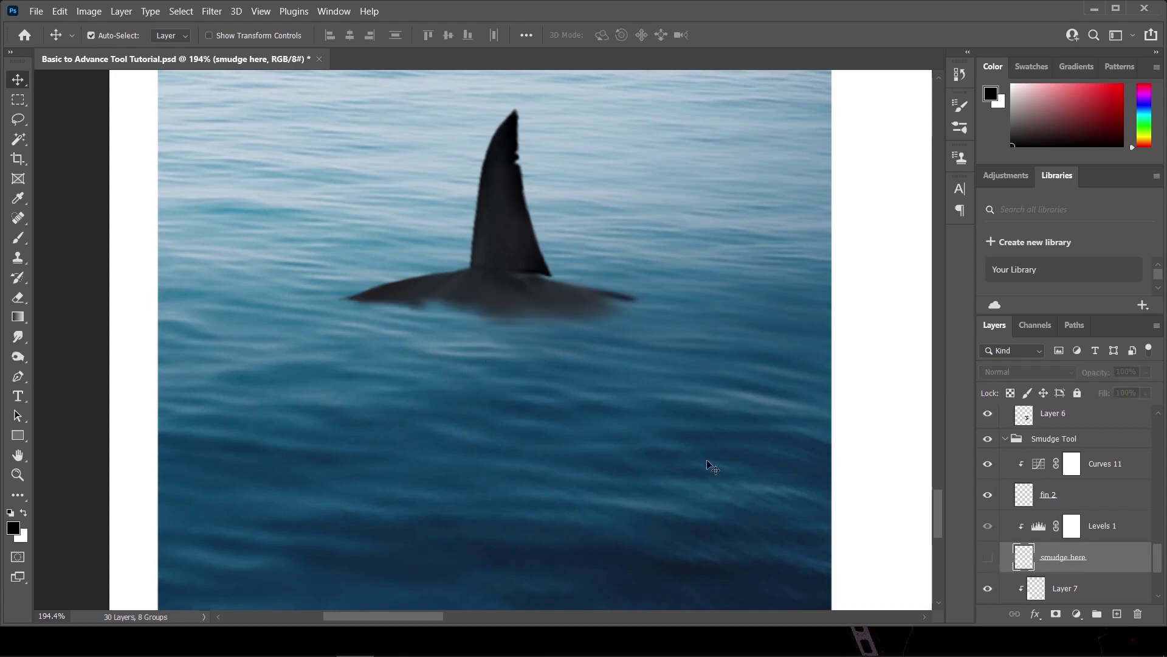
left_click(988, 558)
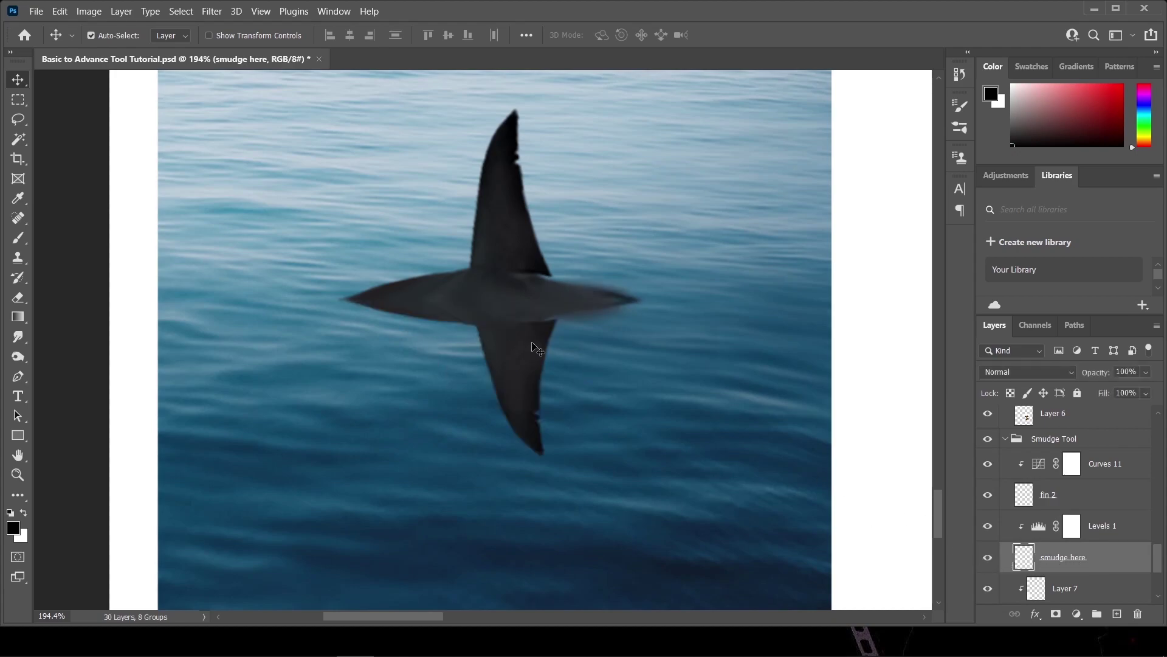
- Smudge the edges of the fin's reflection on the smudge here layer using the Smudge Tool at 21% strength
left_click(18, 341)
right_click(20, 342)
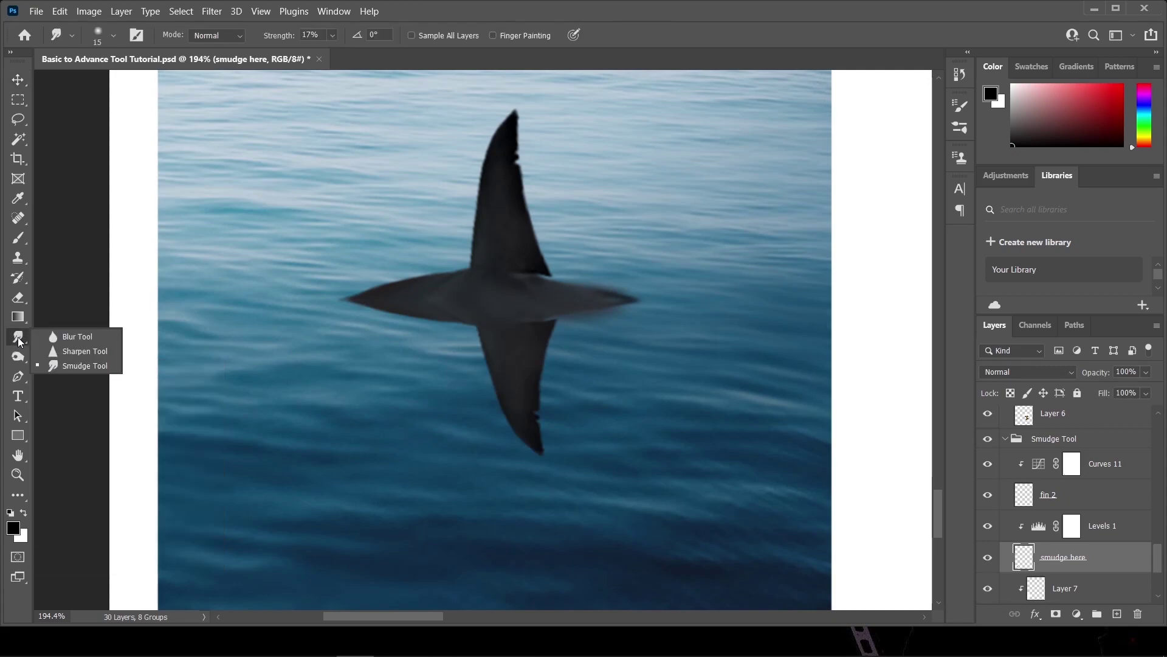
left_click(66, 365)
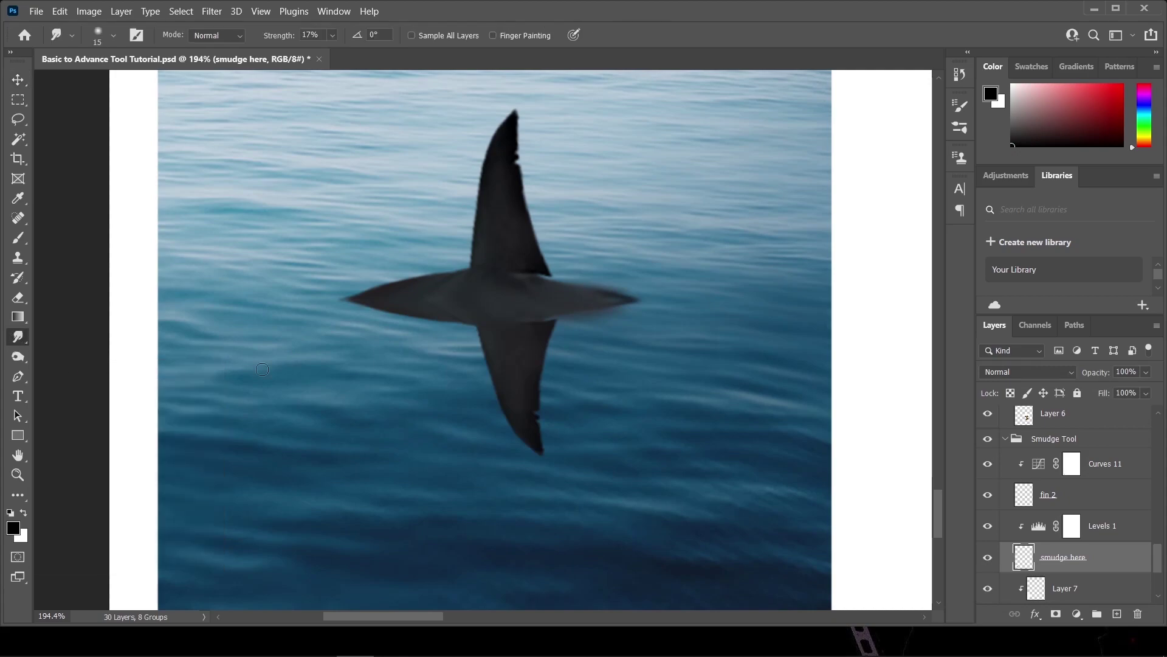
scroll(542, 339, "up", 3)
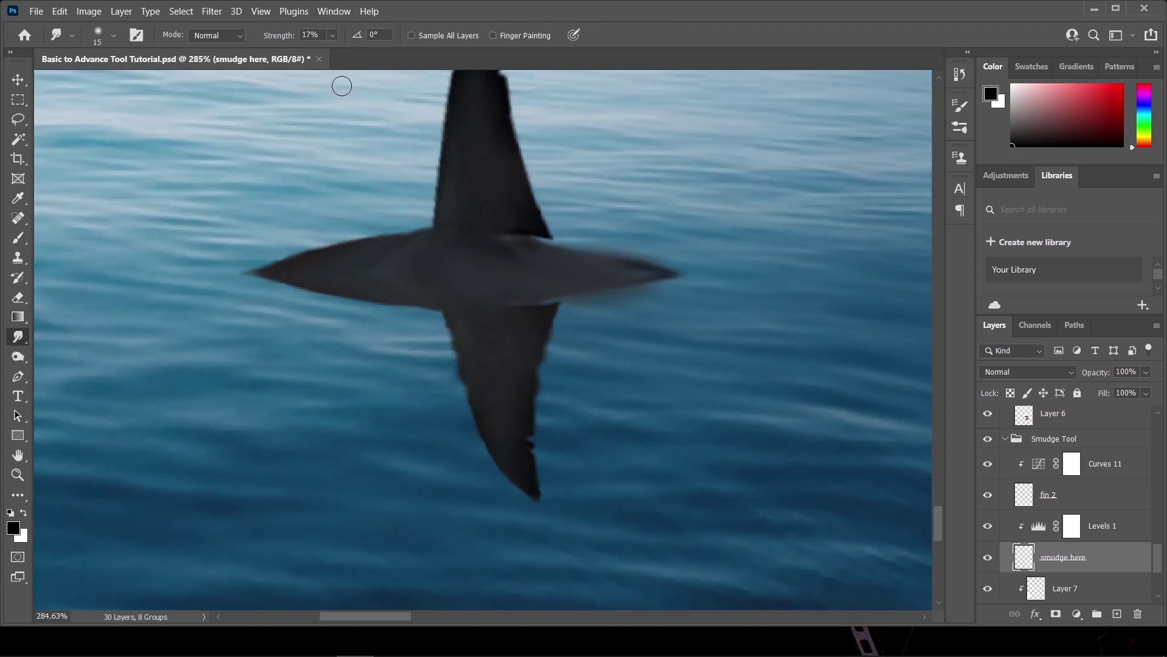
left_click(333, 35)
left_click_drag(351, 55, 339, 55)
mouse_move(590, 439)
left_mouse_down()
mouse_move(496, 477)
mouse_move(546, 456)
left_mouse_up()
left_click_drag(561, 331, 596, 328)
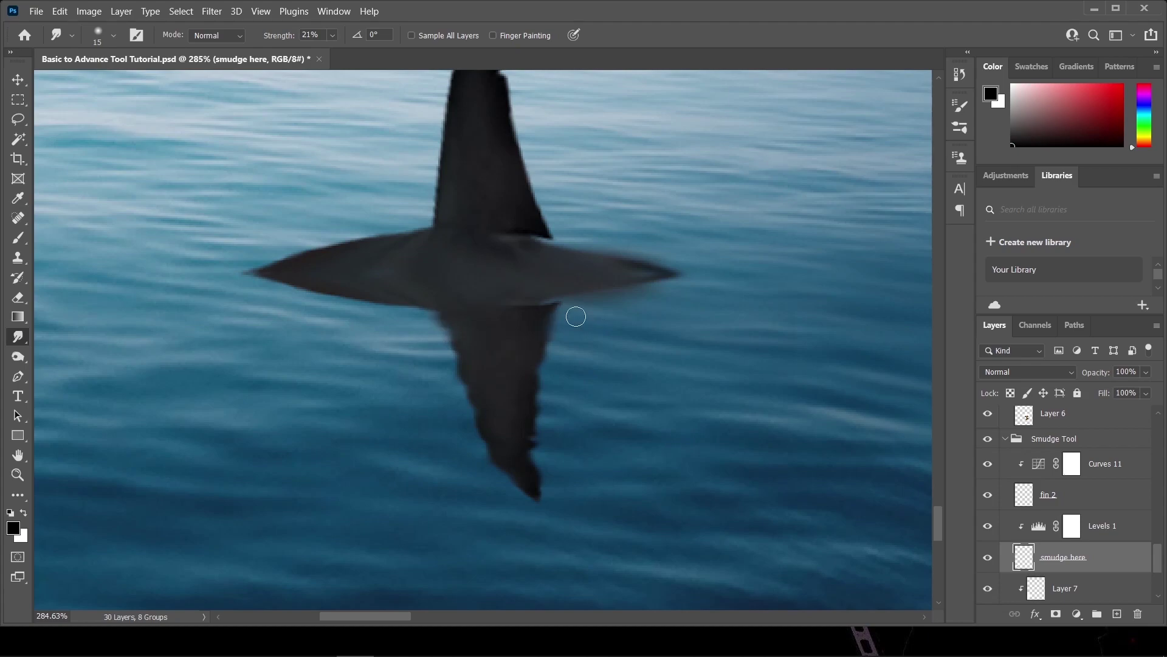
mouse_move(549, 334)
left_mouse_down()
mouse_move(617, 375)
mouse_move(573, 407)
mouse_move(467, 446)
left_mouse_up()
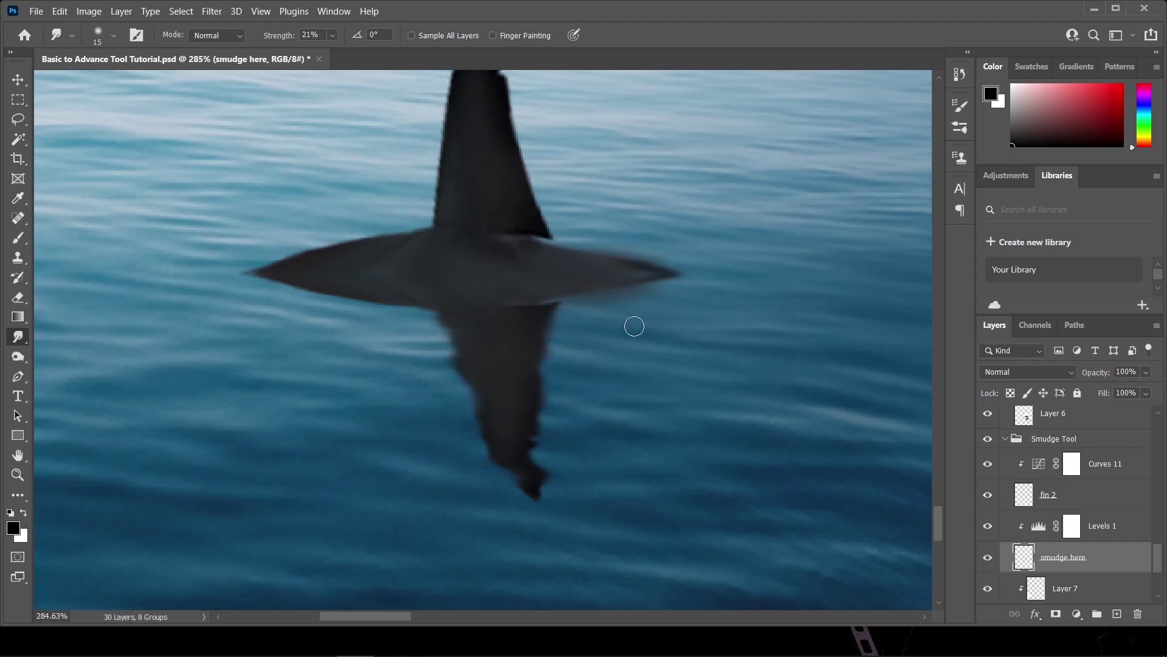
- Draw a loose Lasso selection around the small, distant dolphin near the middle of the underwater photo
scroll(649, 336, "down", 11)
left_click_drag(693, 308, 298, 305)
key("v")
left_click_drag(710, 270, 444, 273)
scroll(461, 316, "up", 2)
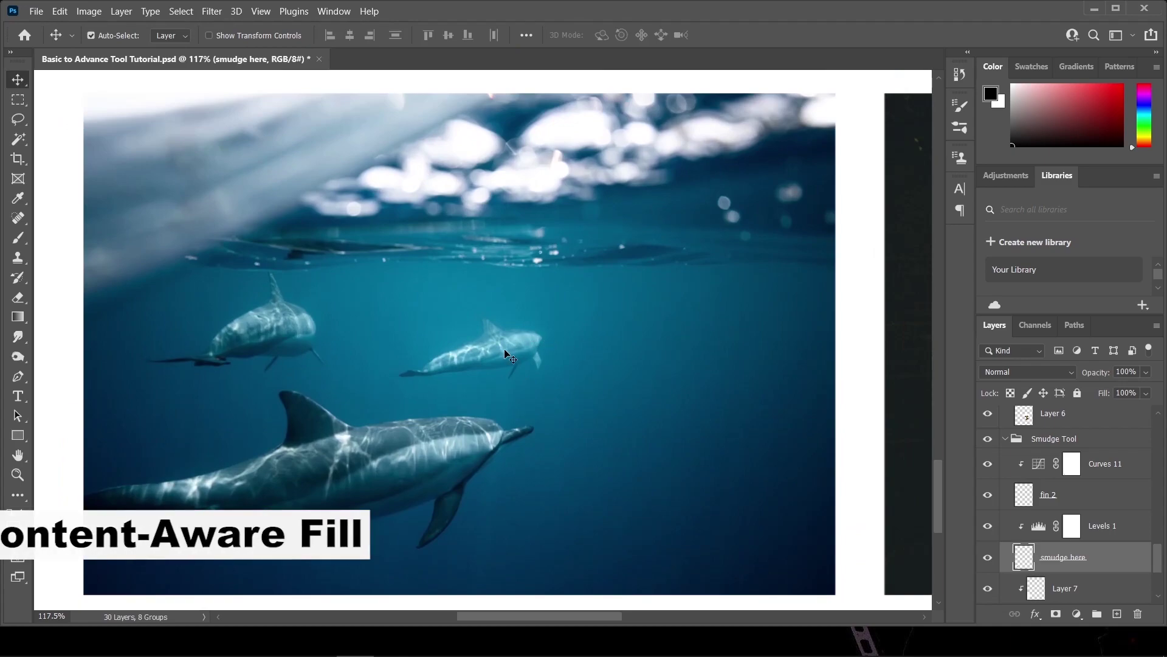
scroll(505, 363, "up", 1)
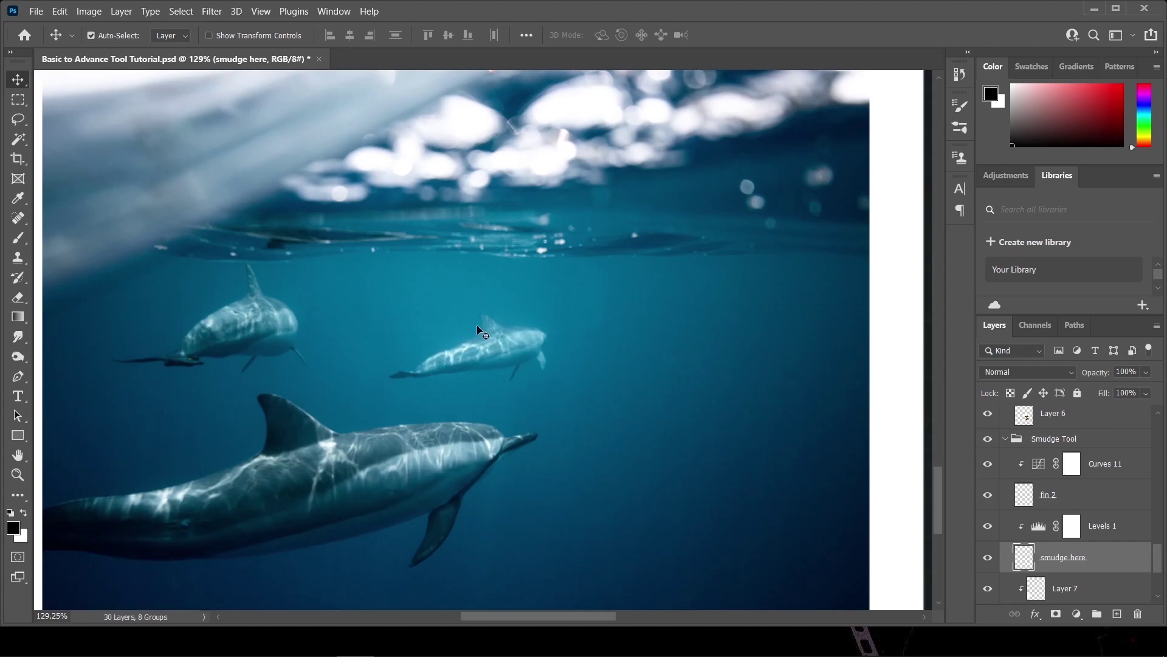
key("l")
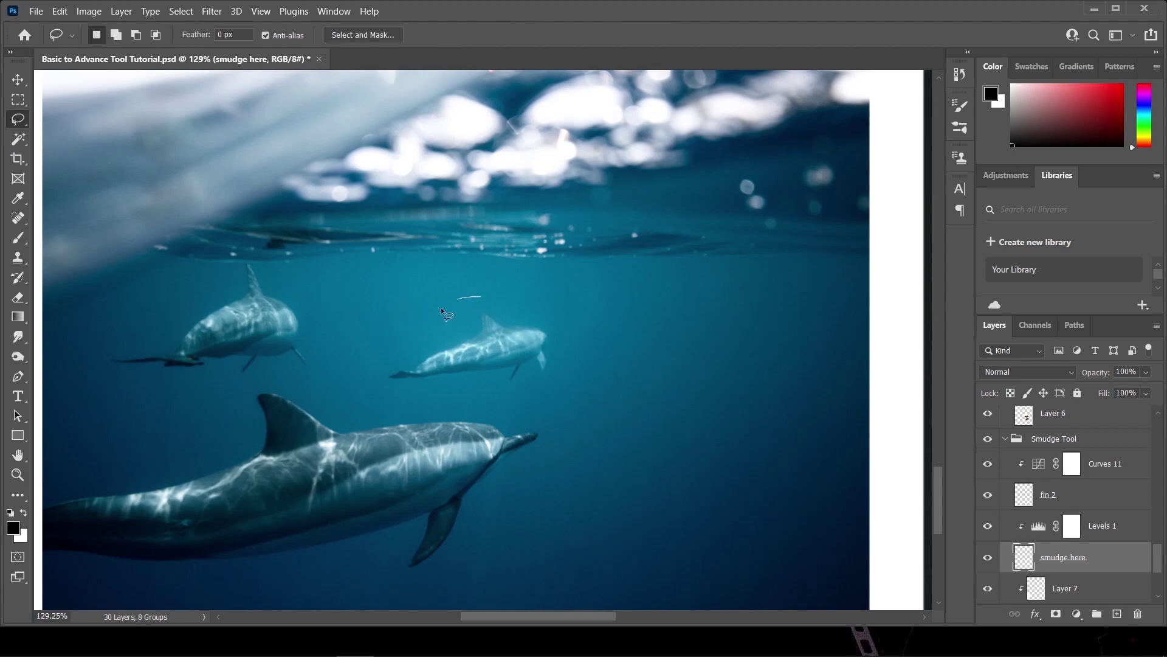
left_click_drag(477, 298, 482, 296)
key("v")
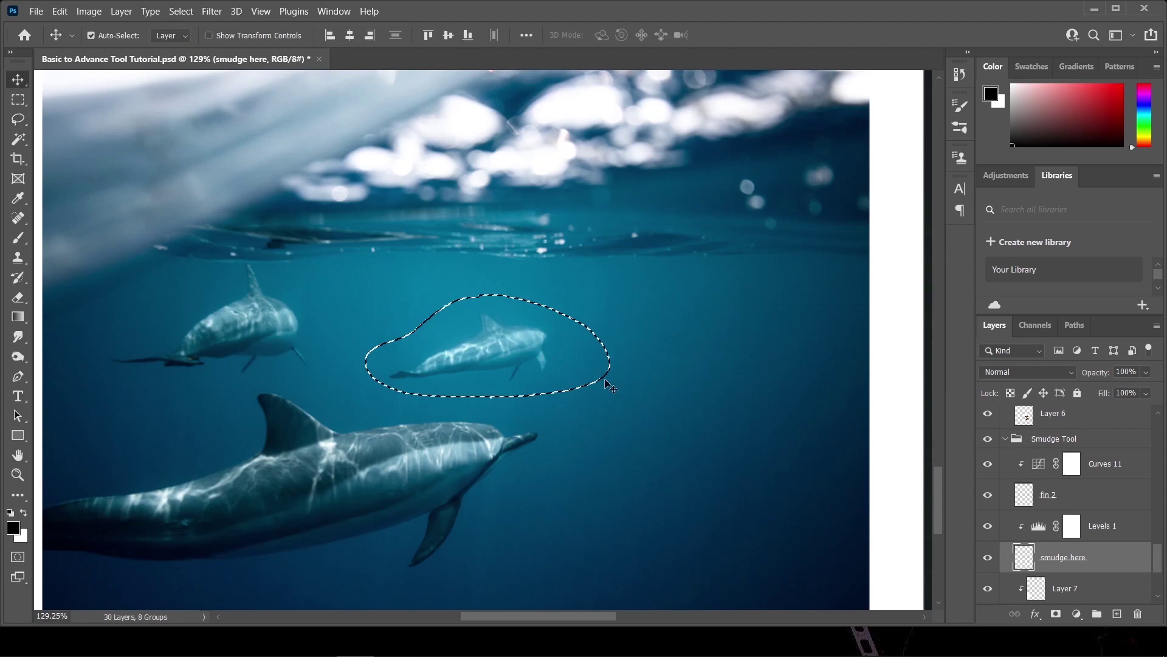
- Select the Content-Aware Fill layer, check it by toggling its visibility, and rasterize it
left_click(745, 403)
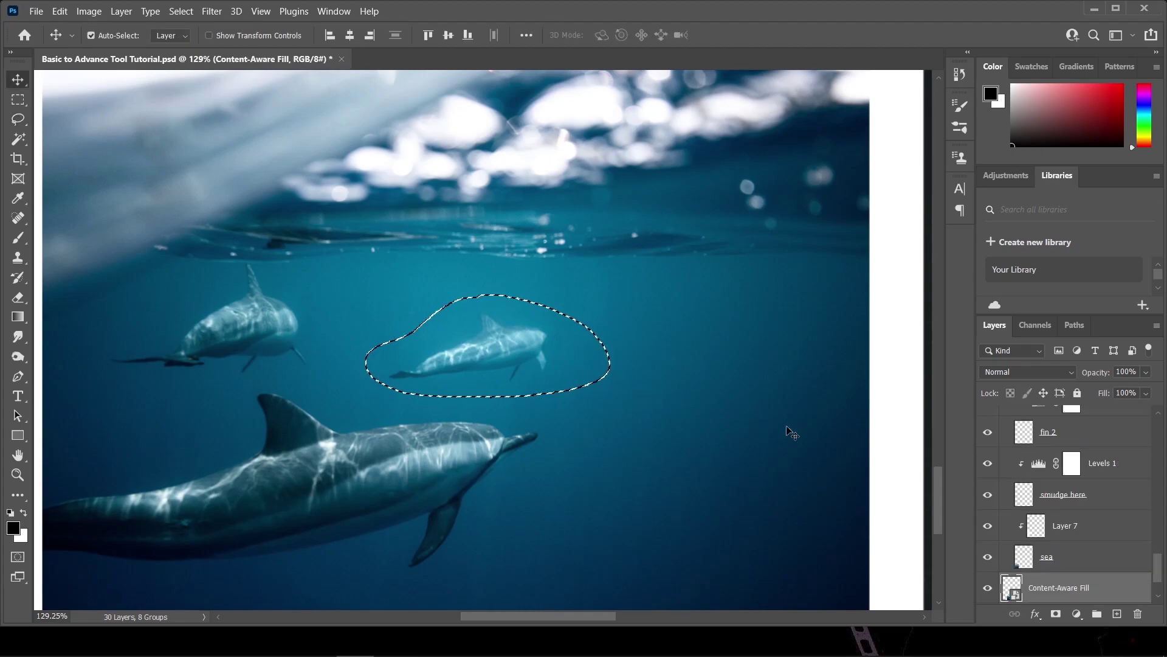
left_click(987, 588)
left_click(988, 588)
key("l")
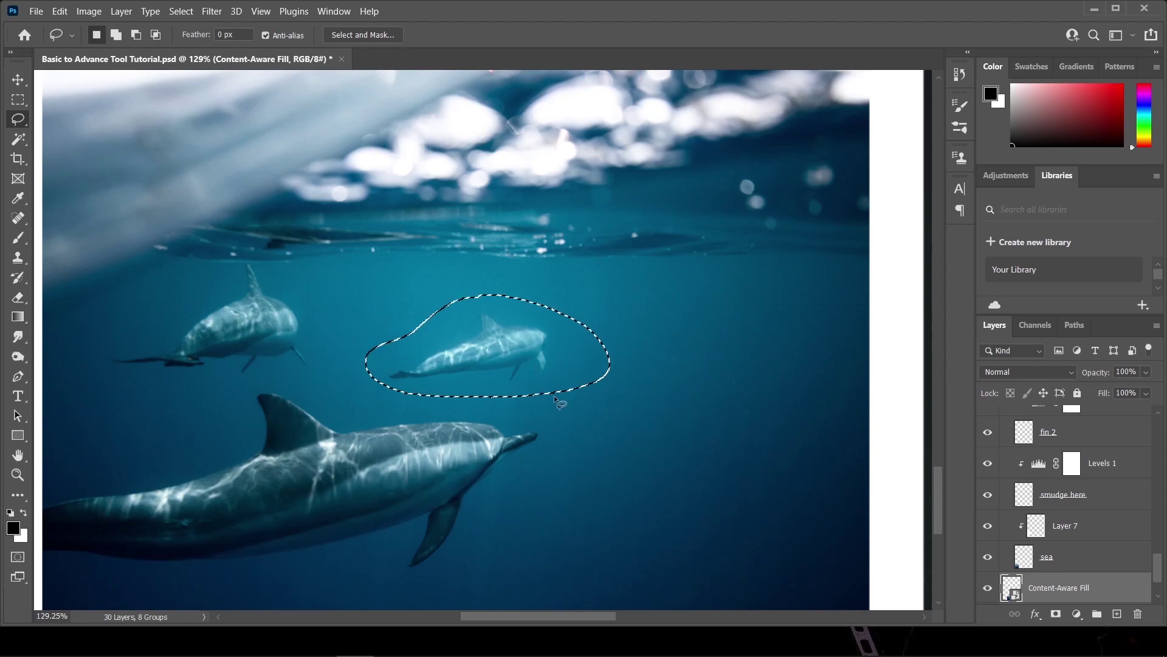
scroll(1076, 556, "down", 1)
right_click(1077, 557)
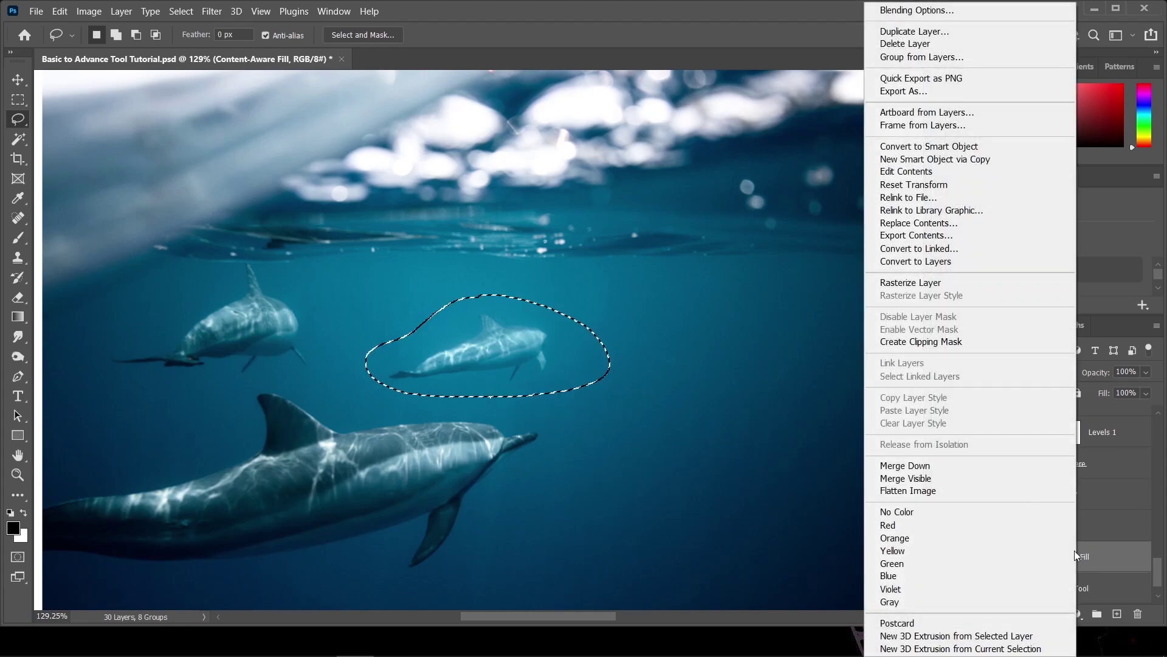
left_click(936, 284)
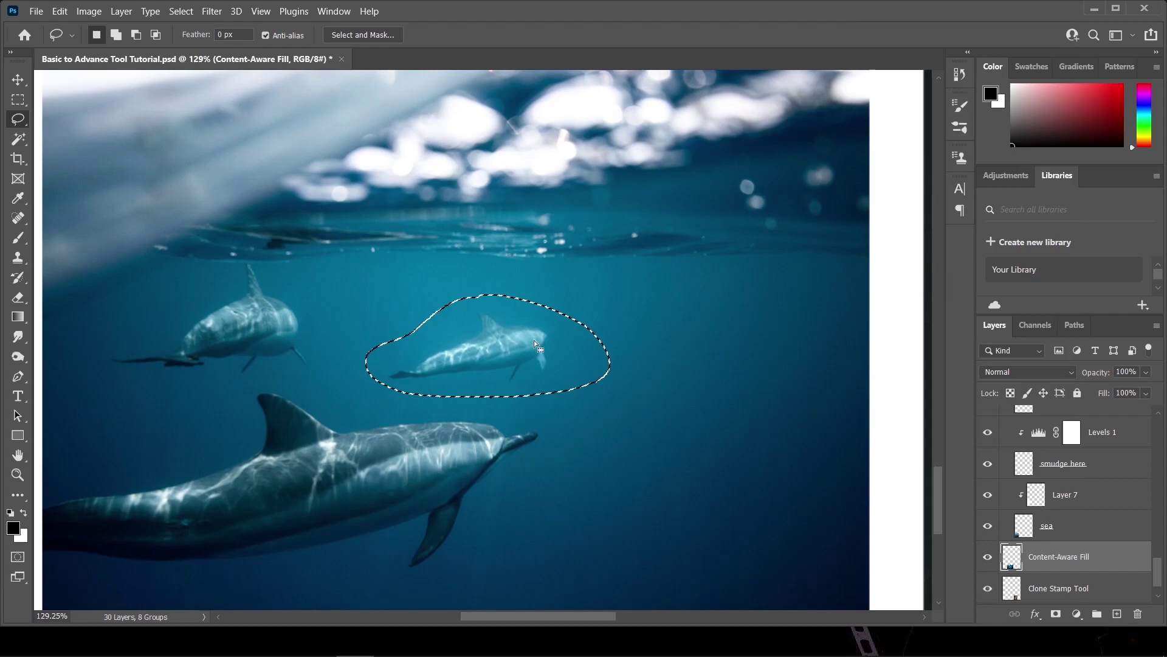
- Fill the selected dolphin area with Content-Aware contents, Color Adaptation on, Normal mode and 100% opacity, and clear the selection
right_click(514, 352)
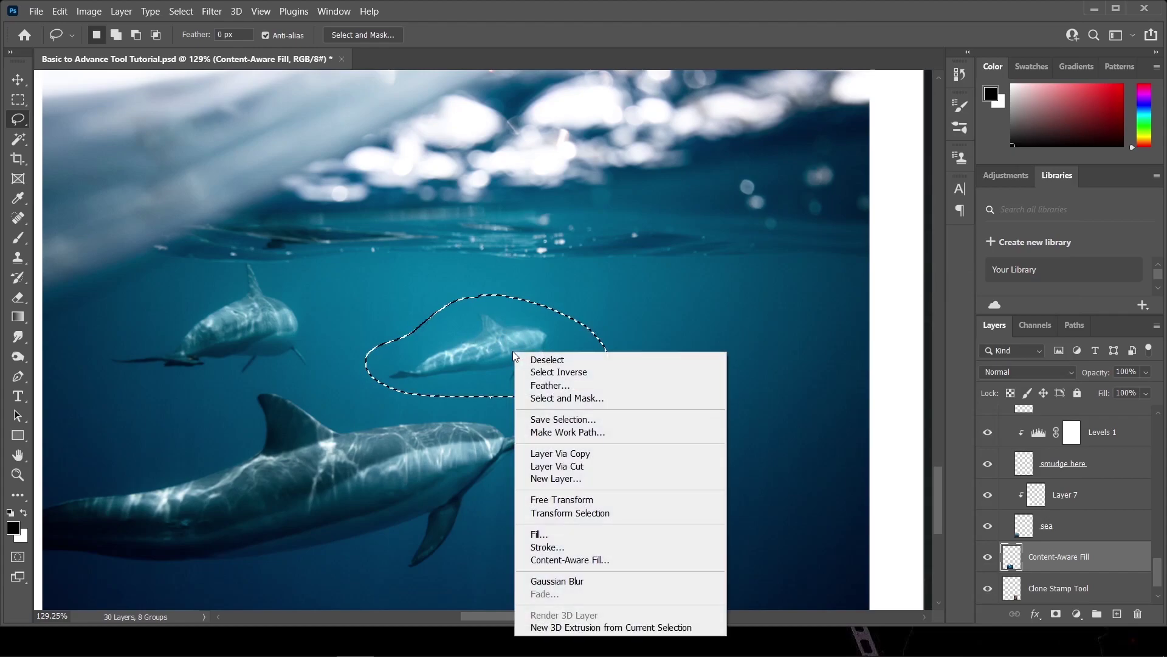
left_click(540, 534)
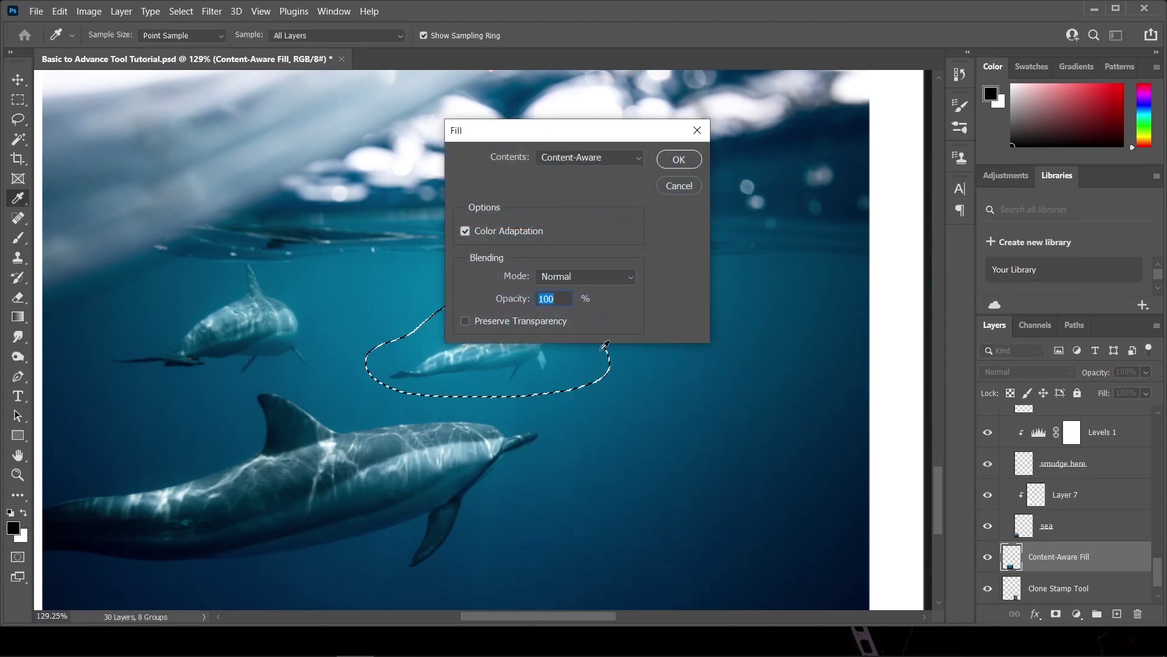
left_click(602, 159)
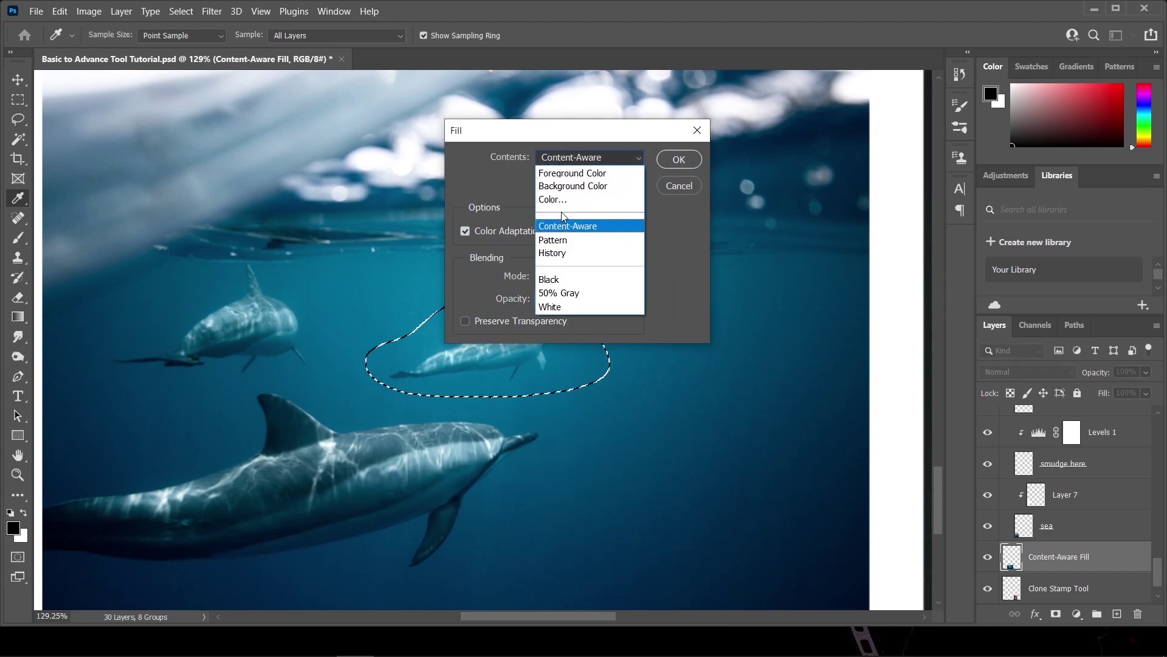
left_click(603, 156)
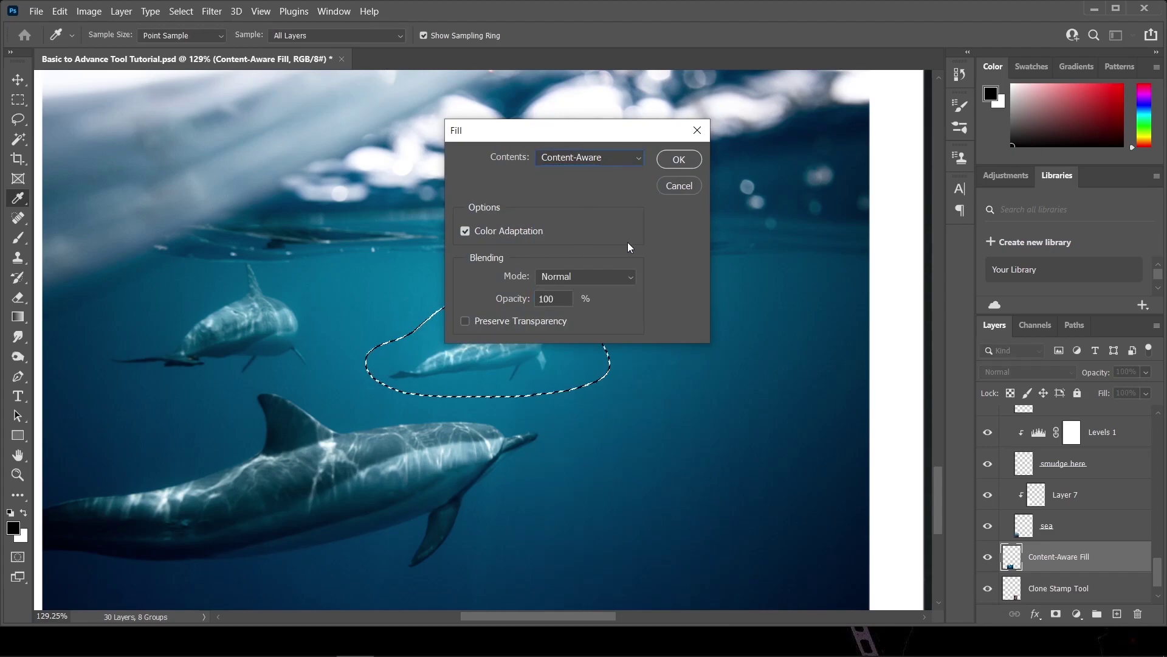
left_click(681, 160)
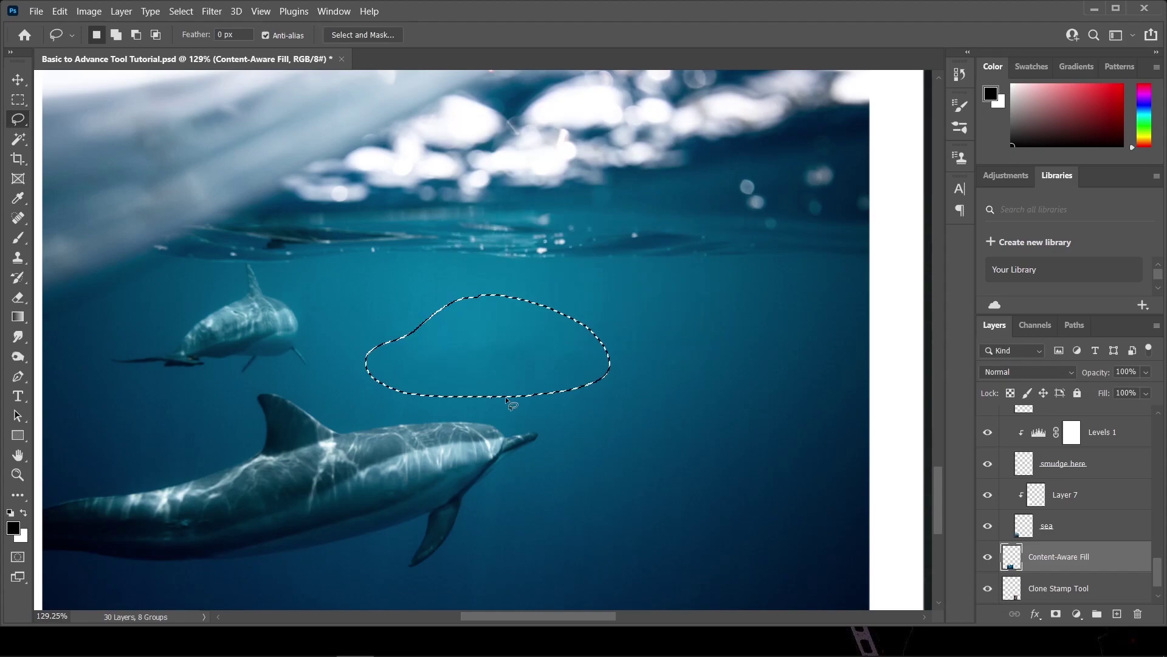
scroll(532, 402, "down", 2)
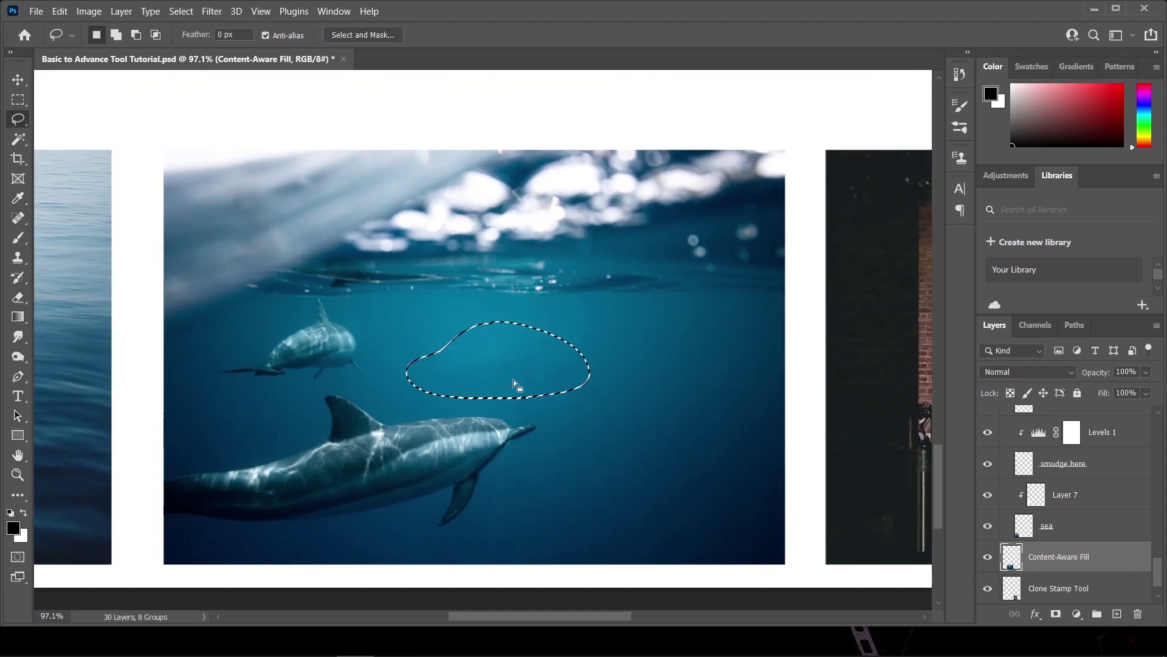
scroll(513, 381, "up", 2)
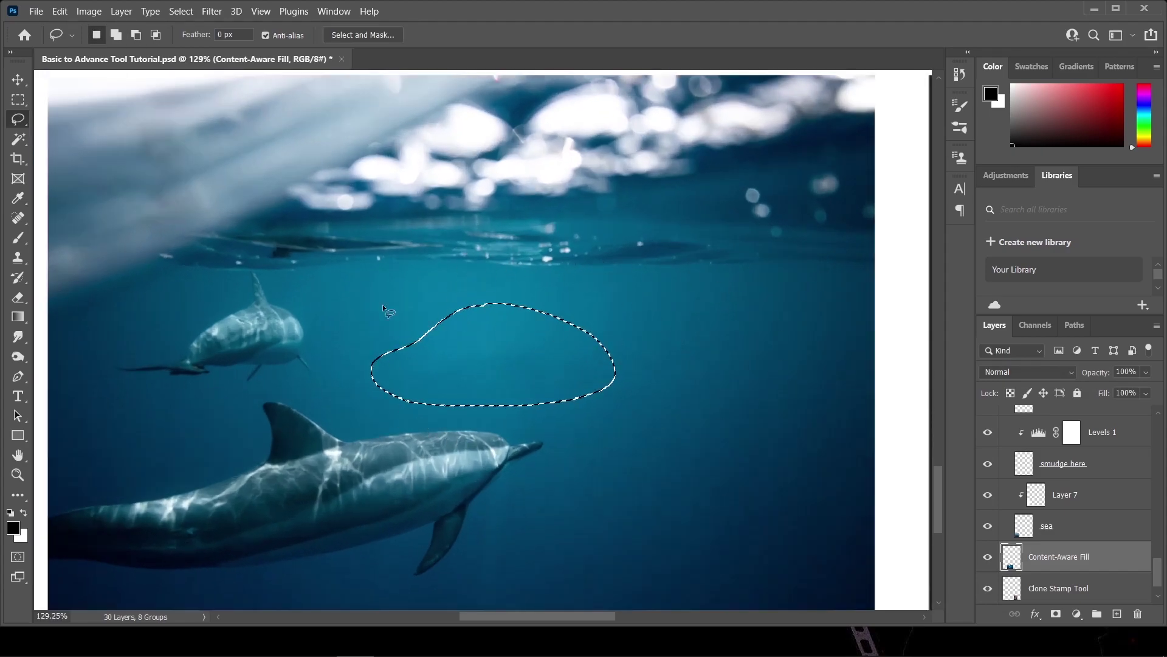
scroll(465, 362, "up", 1)
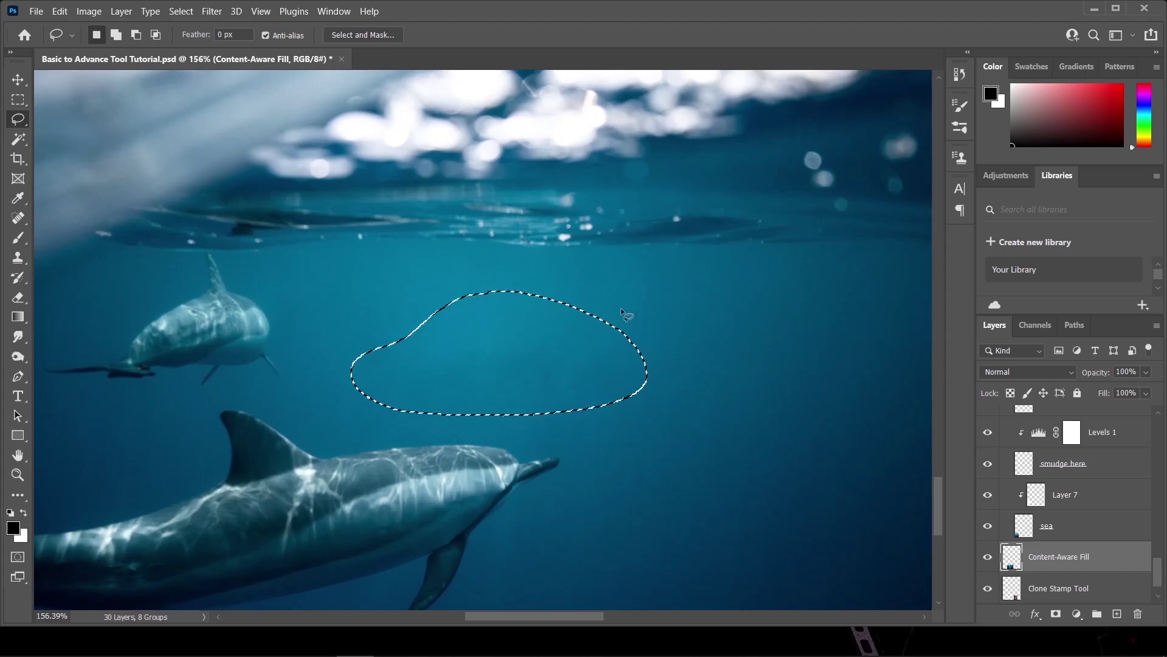
key("ctrl+d")
- Select the Clone Stamp Tool layer and examine the man walking past the brick wall
key("ctrl+0")
scroll(569, 364, "down", 3)
scroll(486, 356, "right", 8)
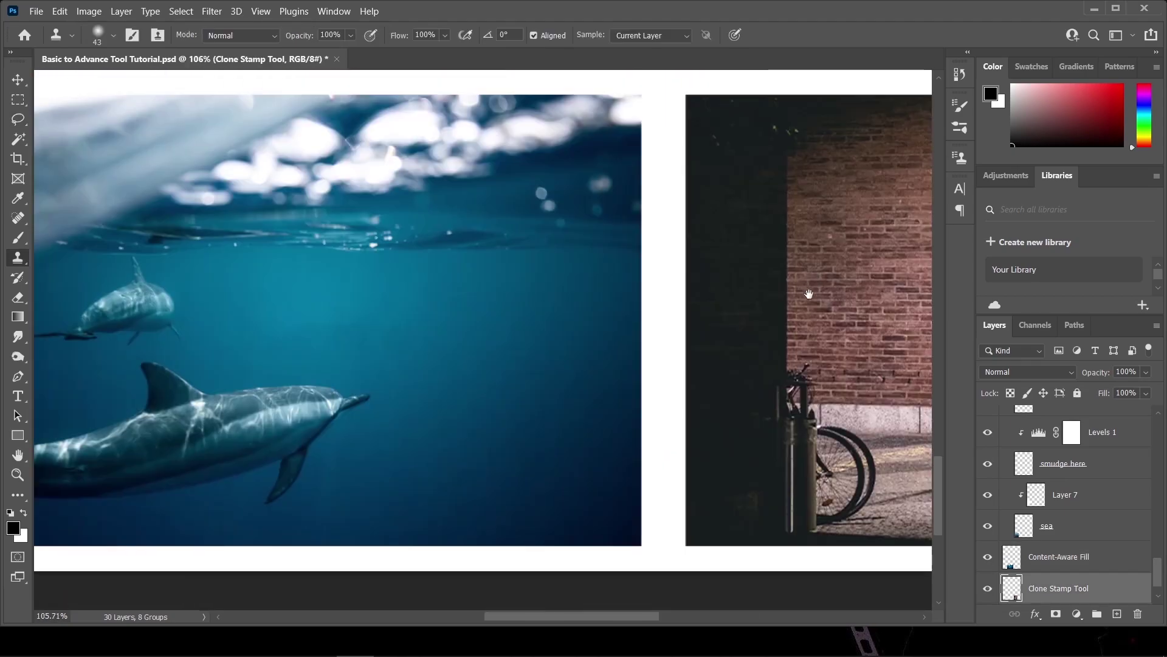
left_click_drag(809, 295, 456, 318)
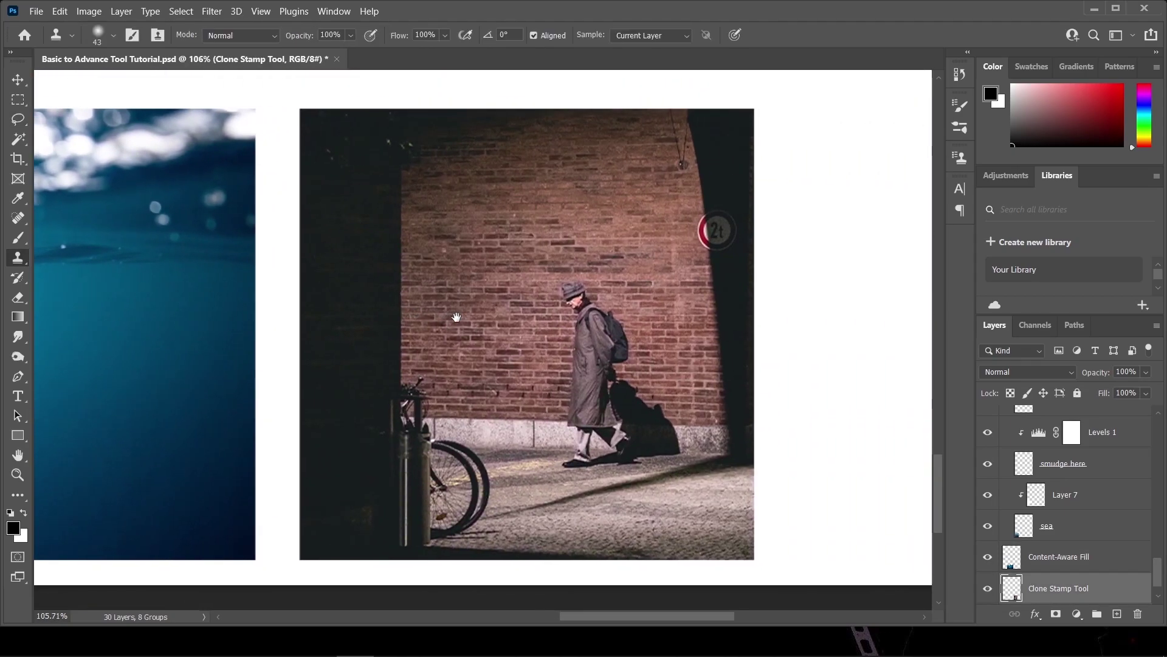
key("v")
scroll(630, 302, "up", 6)
left_click_drag(560, 253, 585, 254)
left_click_drag(643, 285, 598, 284)
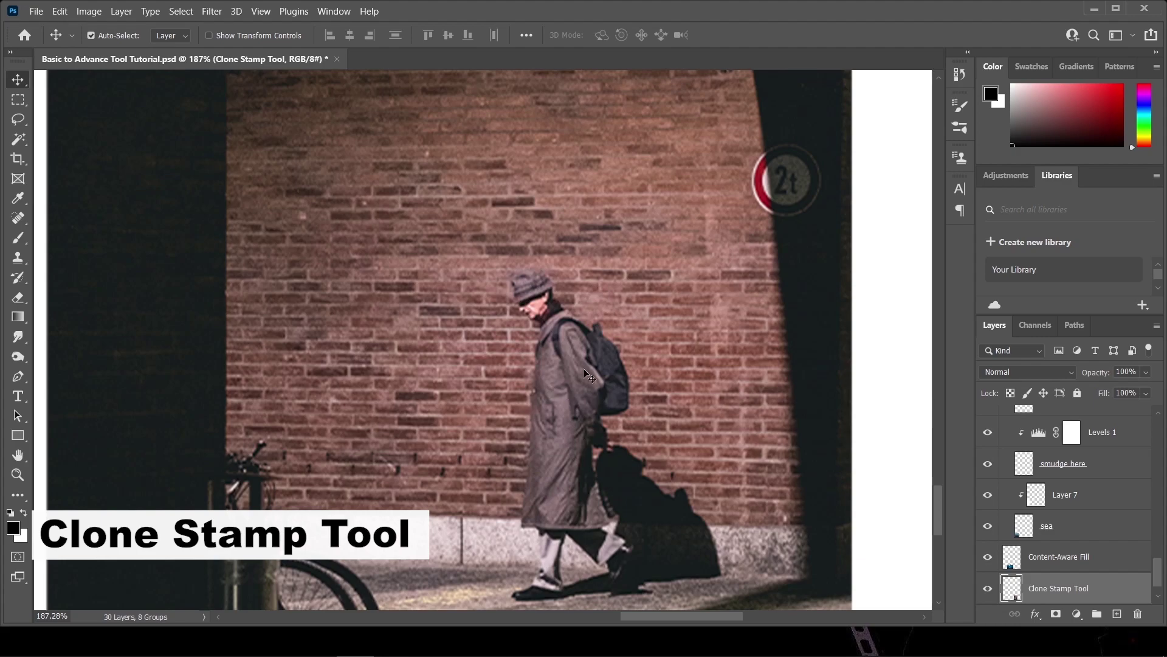
scroll(583, 368, "up", 2)
left_click_drag(627, 283, 658, 316)
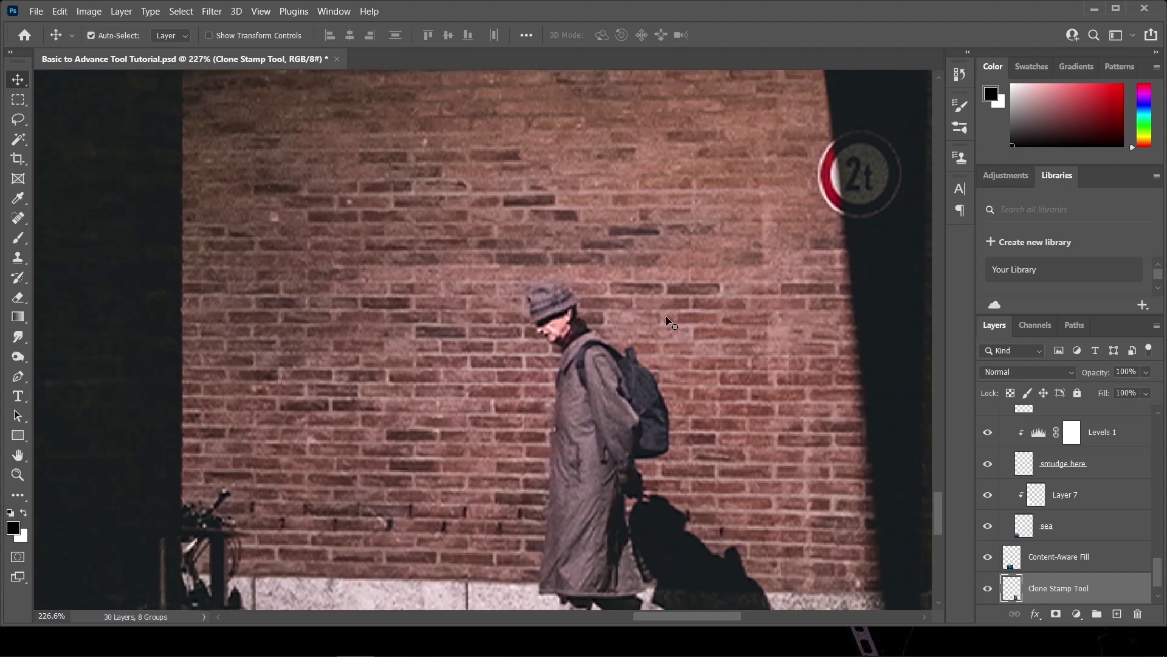
left_click_drag(511, 219, 484, 230)
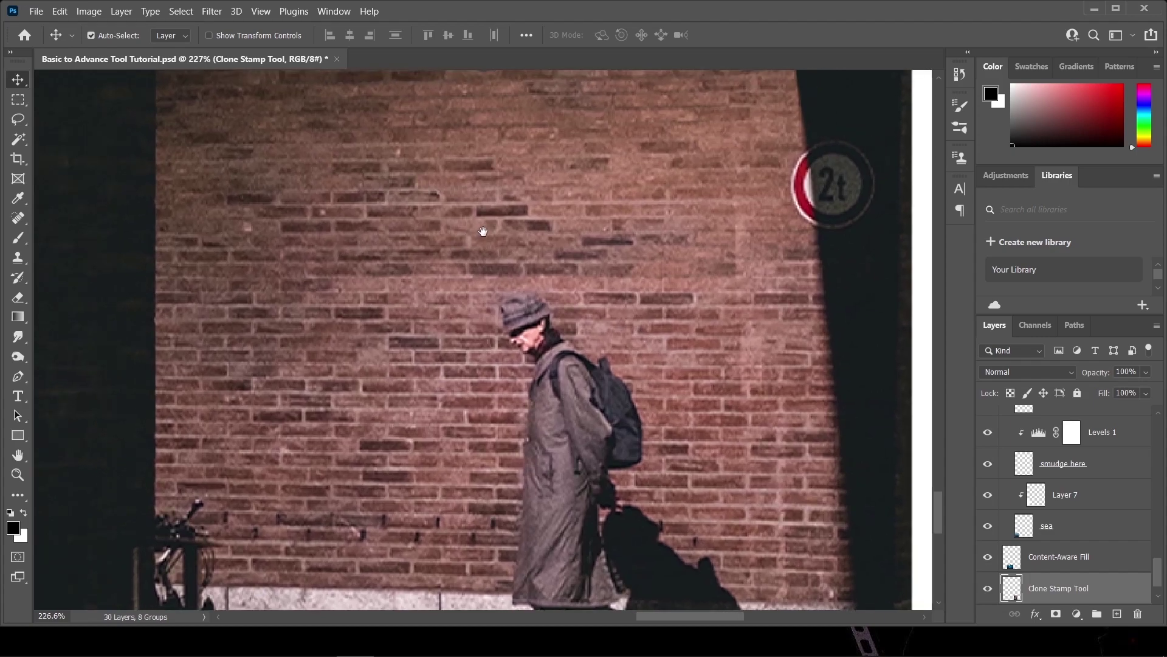
- Sample the brick texture with the Clone Stamp Tool at brush size 43 and paint it over the walking man's head and upper body
key("s")
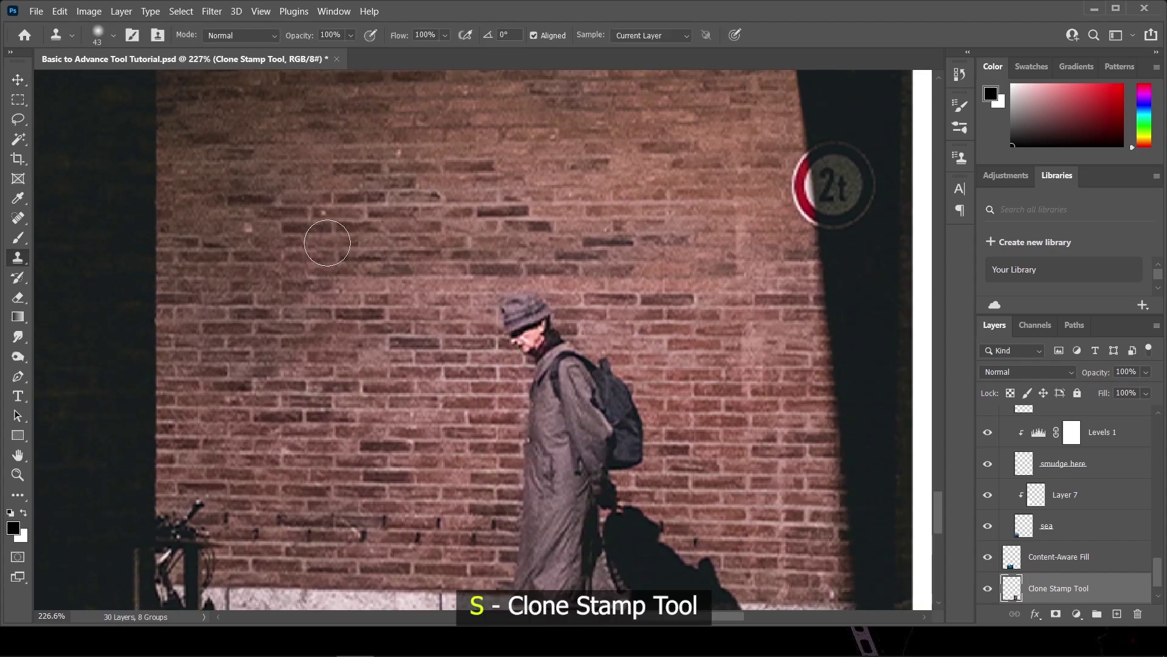
left_click(17, 257)
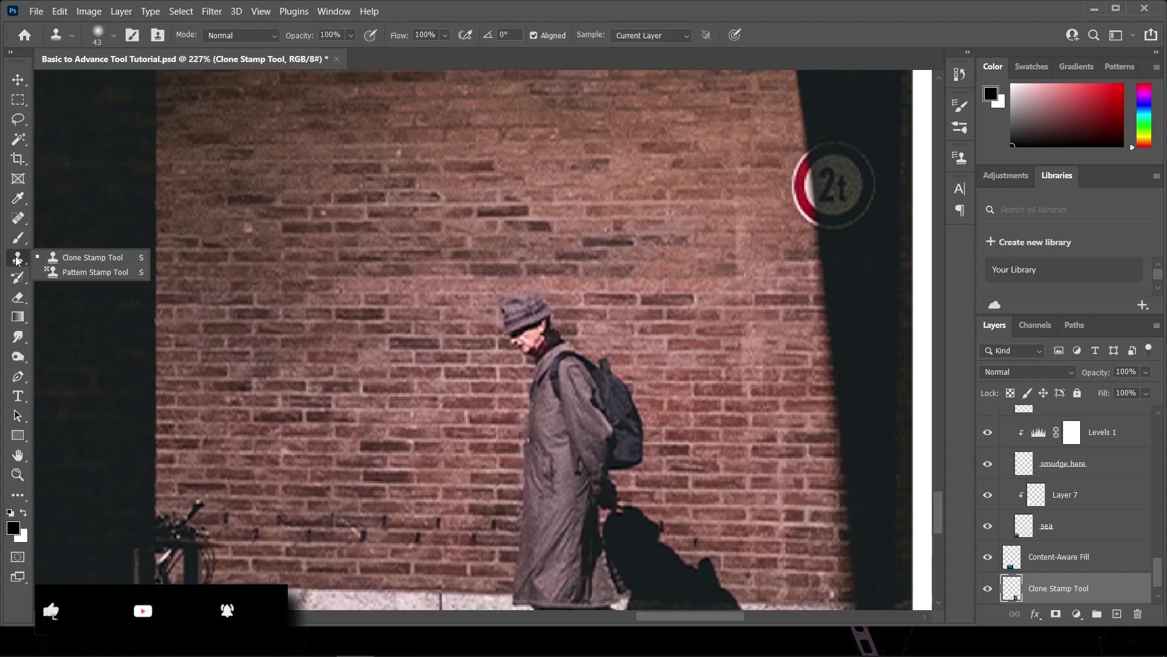
left_click(88, 257)
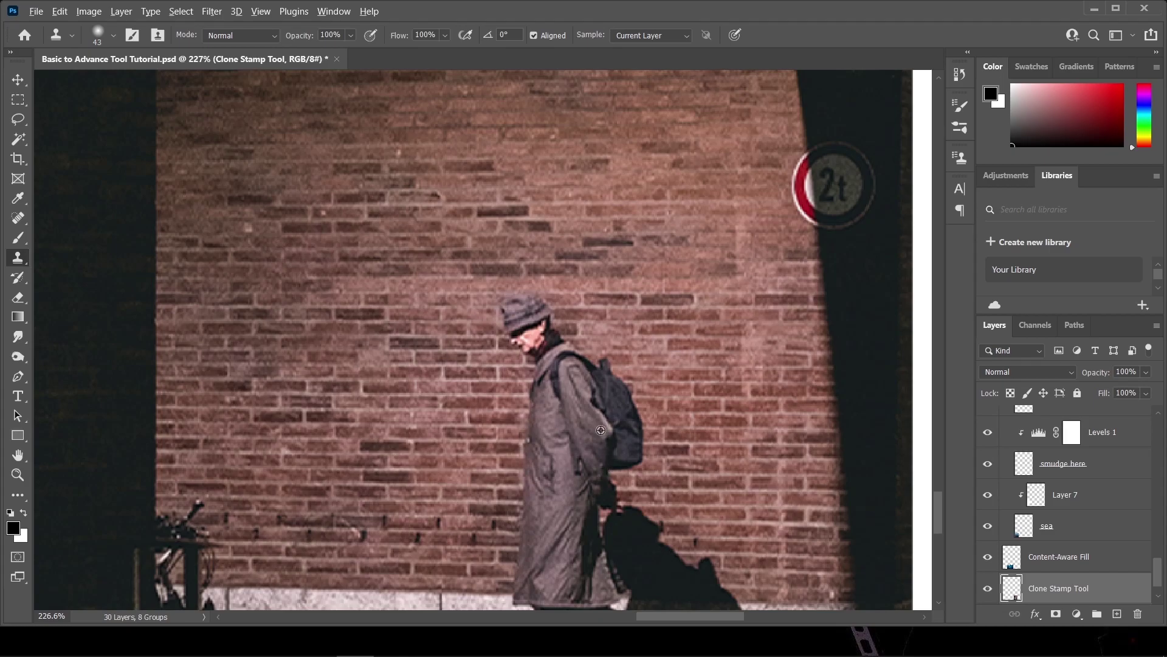
left_click(255, 235, "alt")
left_click_drag(392, 261, 335, 241)
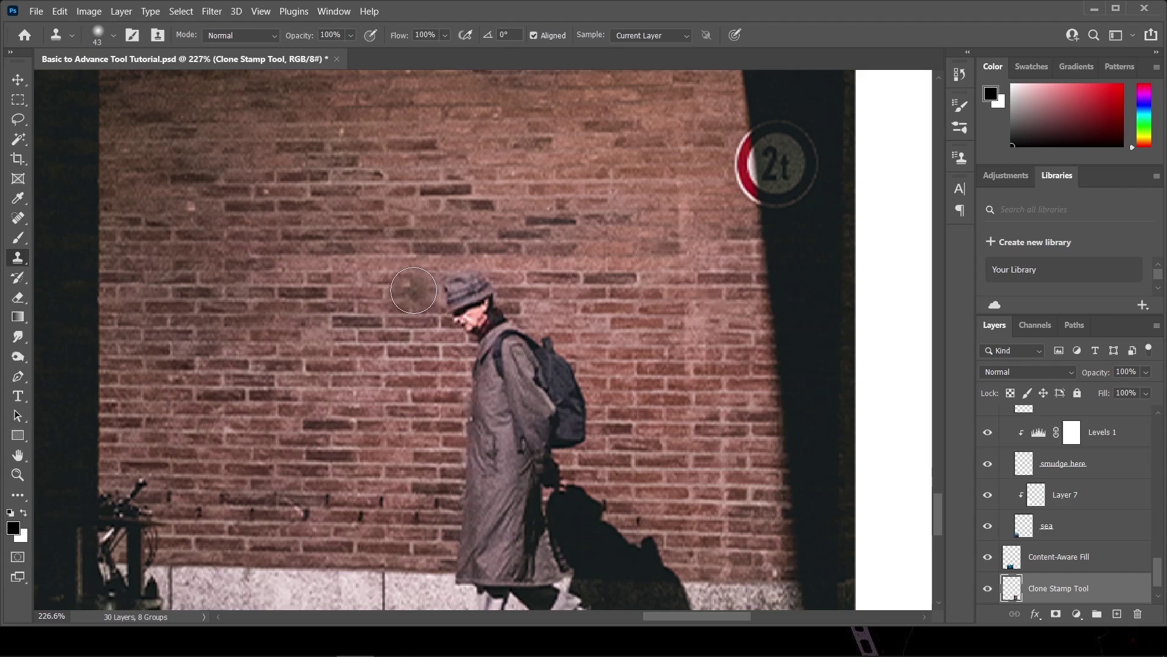
mouse_move(409, 300)
left_mouse_down()
mouse_move(449, 279)
mouse_move(480, 283)
mouse_move(494, 333)
mouse_move(459, 348)
mouse_move(447, 336)
mouse_move(579, 345)
mouse_move(442, 364)
mouse_move(571, 384)
mouse_move(579, 397)
mouse_move(450, 408)
mouse_move(518, 428)
mouse_move(605, 427)
mouse_move(438, 449)
mouse_move(440, 468)
mouse_move(561, 475)
mouse_move(542, 482)
mouse_move(393, 483)
mouse_move(587, 498)
left_mouse_up()
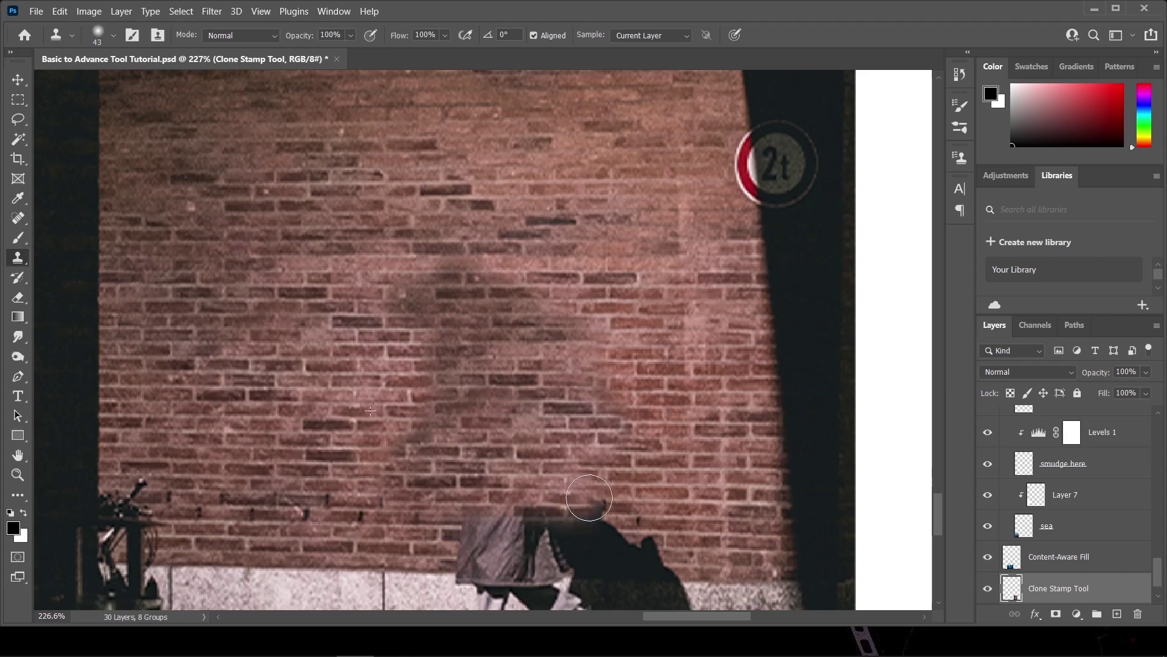
scroll(678, 256, "down", 10)
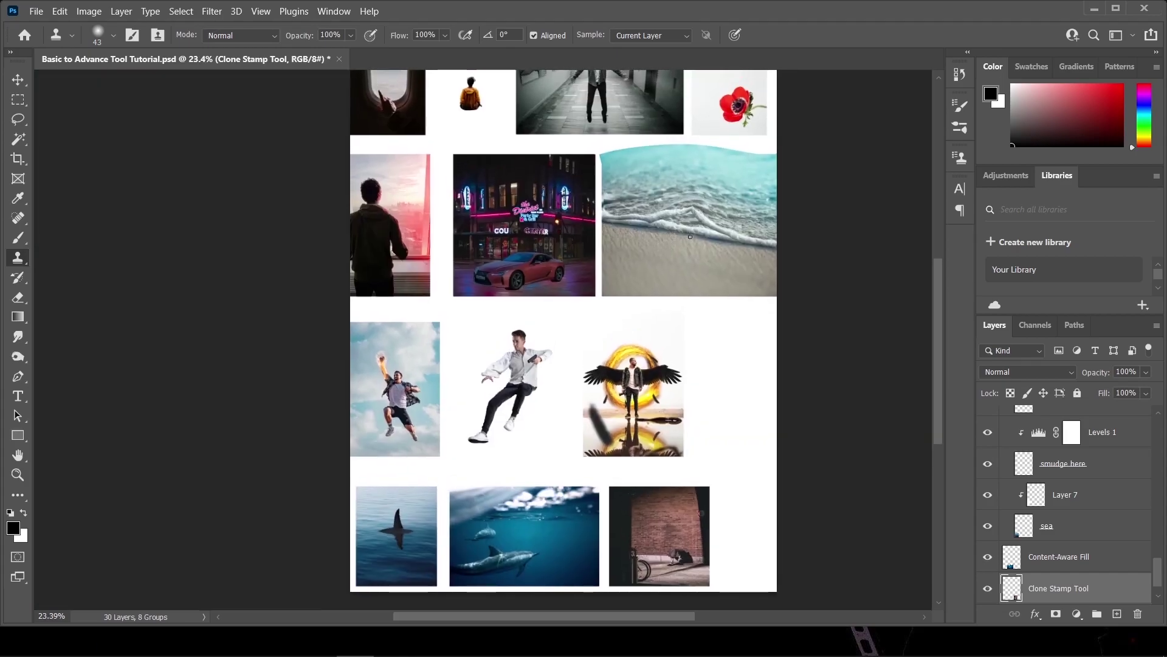